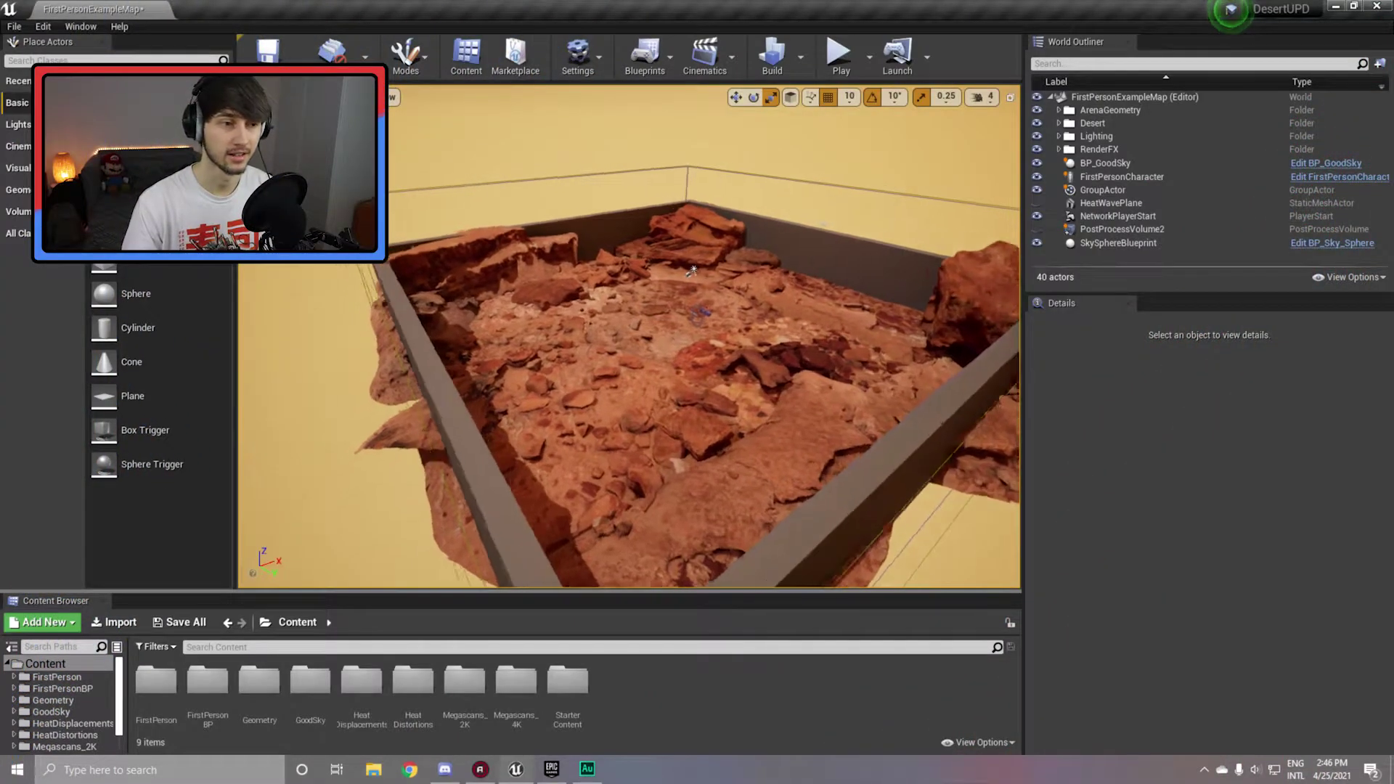
pyautogui.moveTo(629, 337)
pyautogui.mouseDown(button='right')
pyautogui.moveTo(596, 319)
pyautogui.moveTo(607, 321)
pyautogui.mouseUp(button='right')
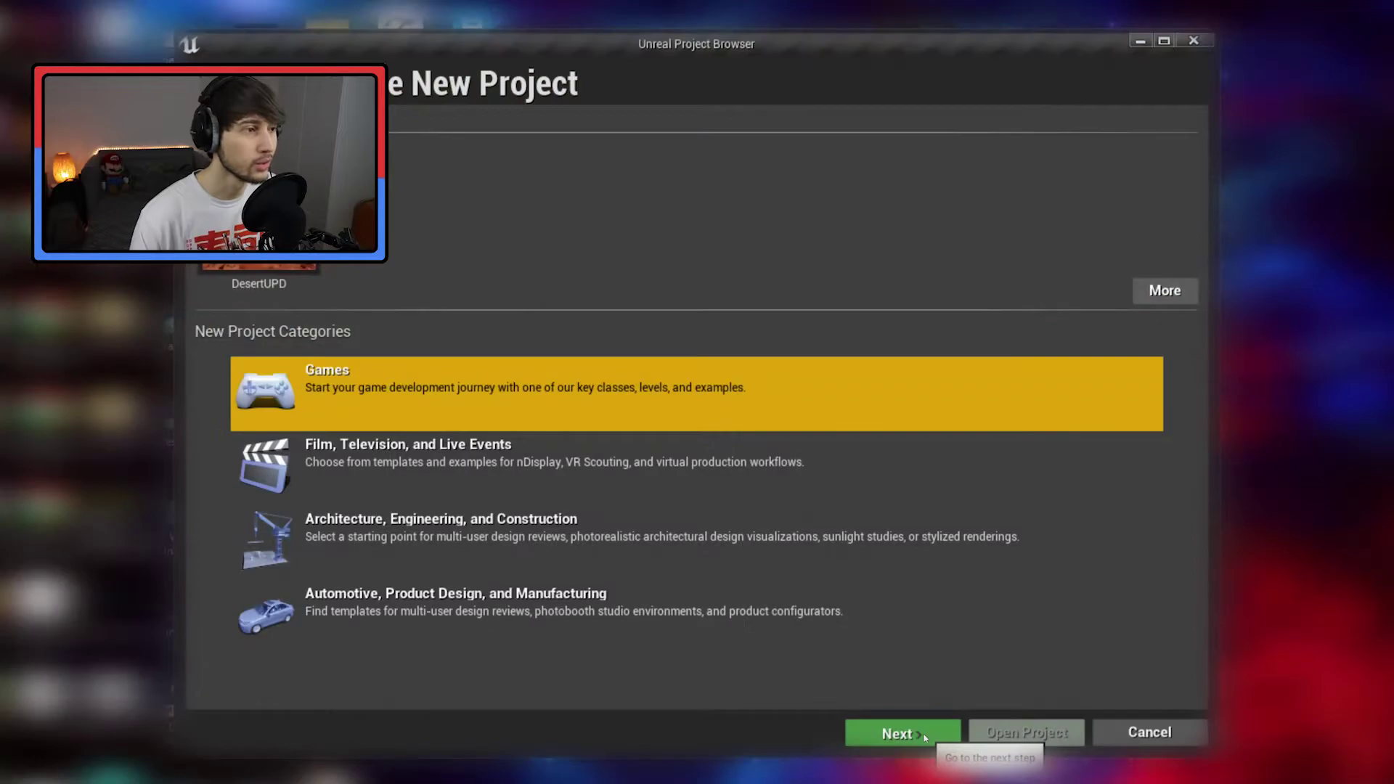
# Go through the template selection to the new project's settings and open the starter content option.
pyautogui.click(917, 737)
pyautogui.click(298, 151)
pyautogui.click(901, 735)
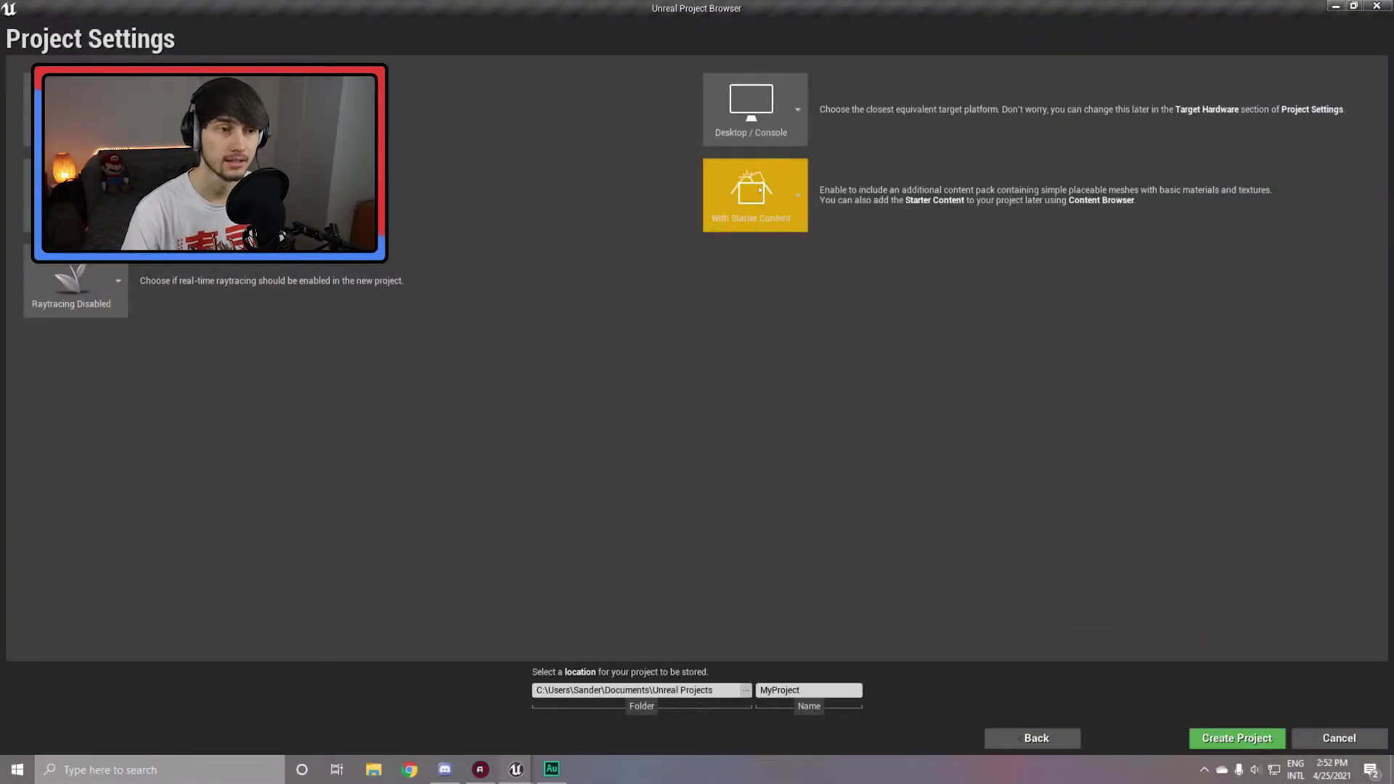
pyautogui.click(760, 190)
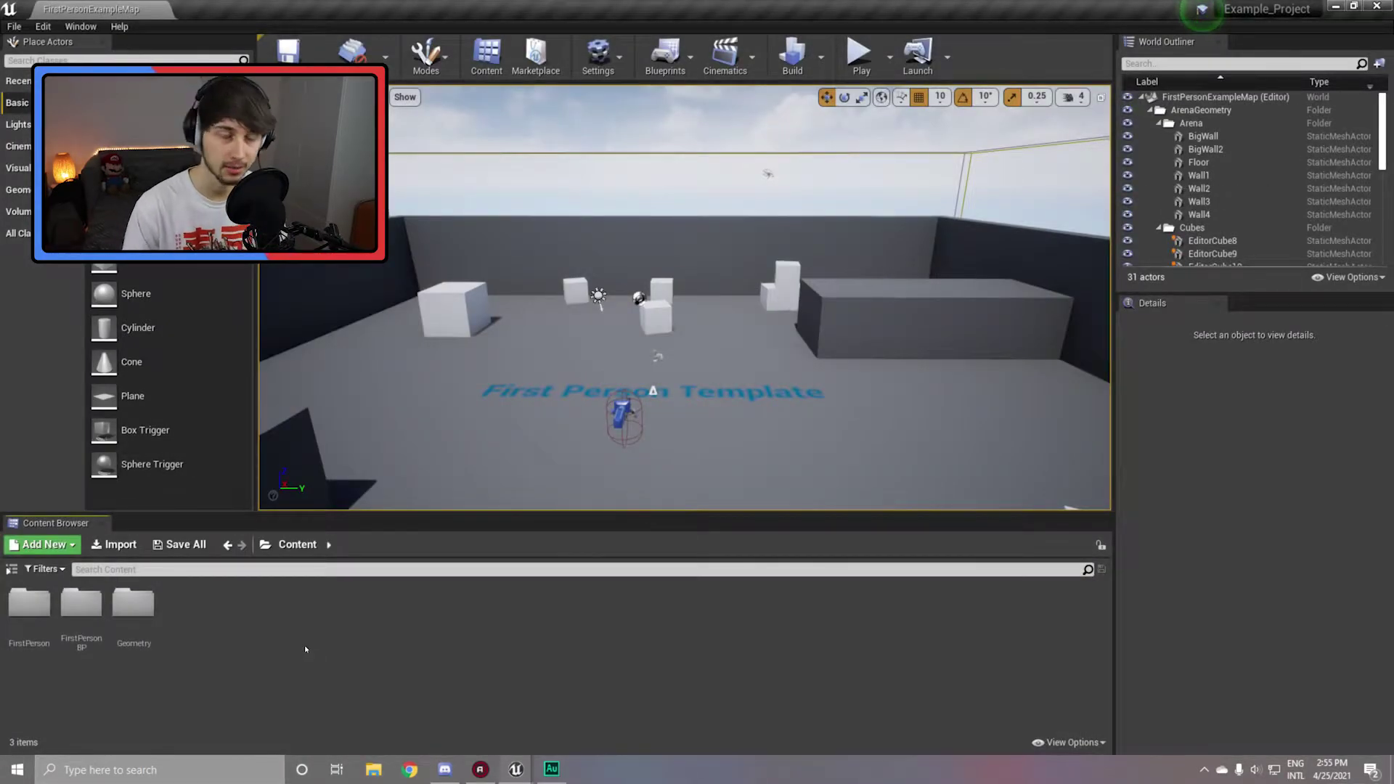
# Add the Starter Content pack to the existing project.
pyautogui.click(45, 545)
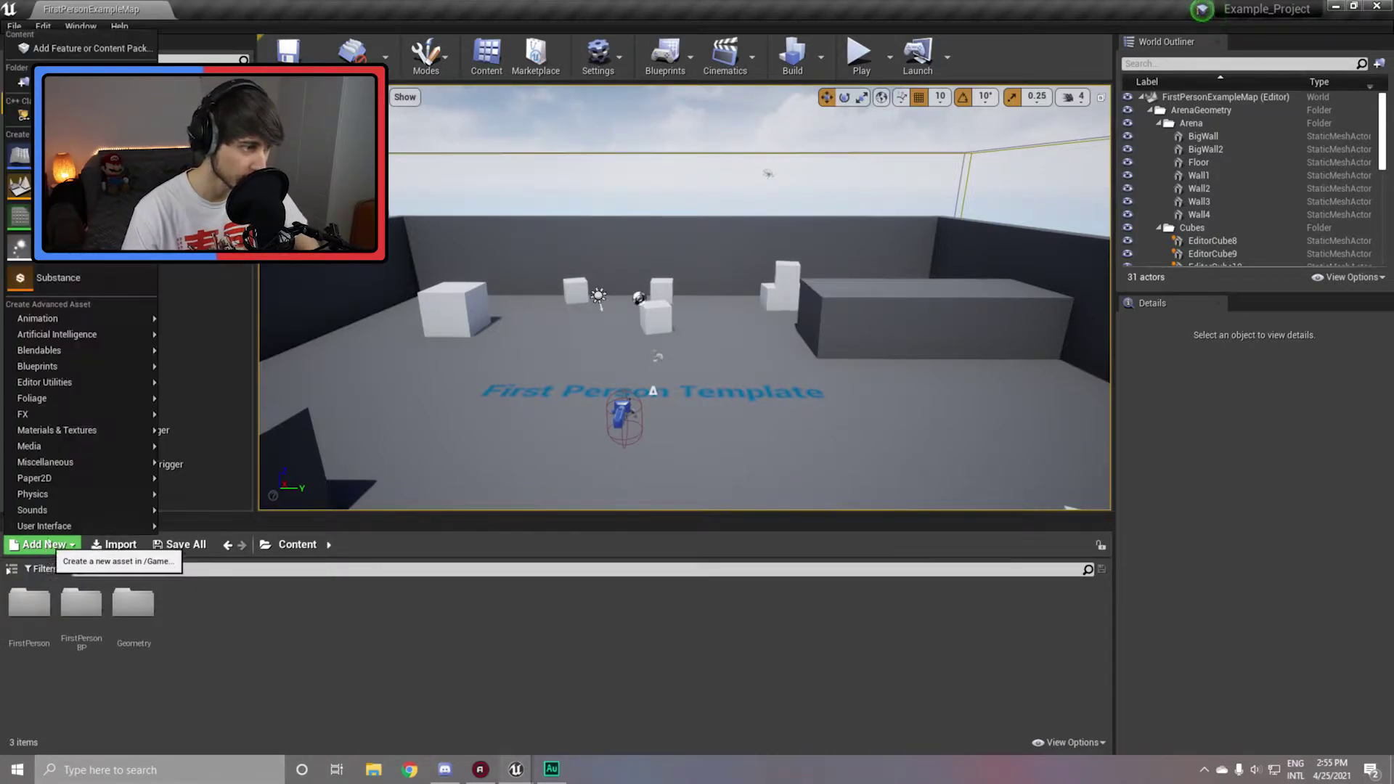
pyautogui.click(72, 49)
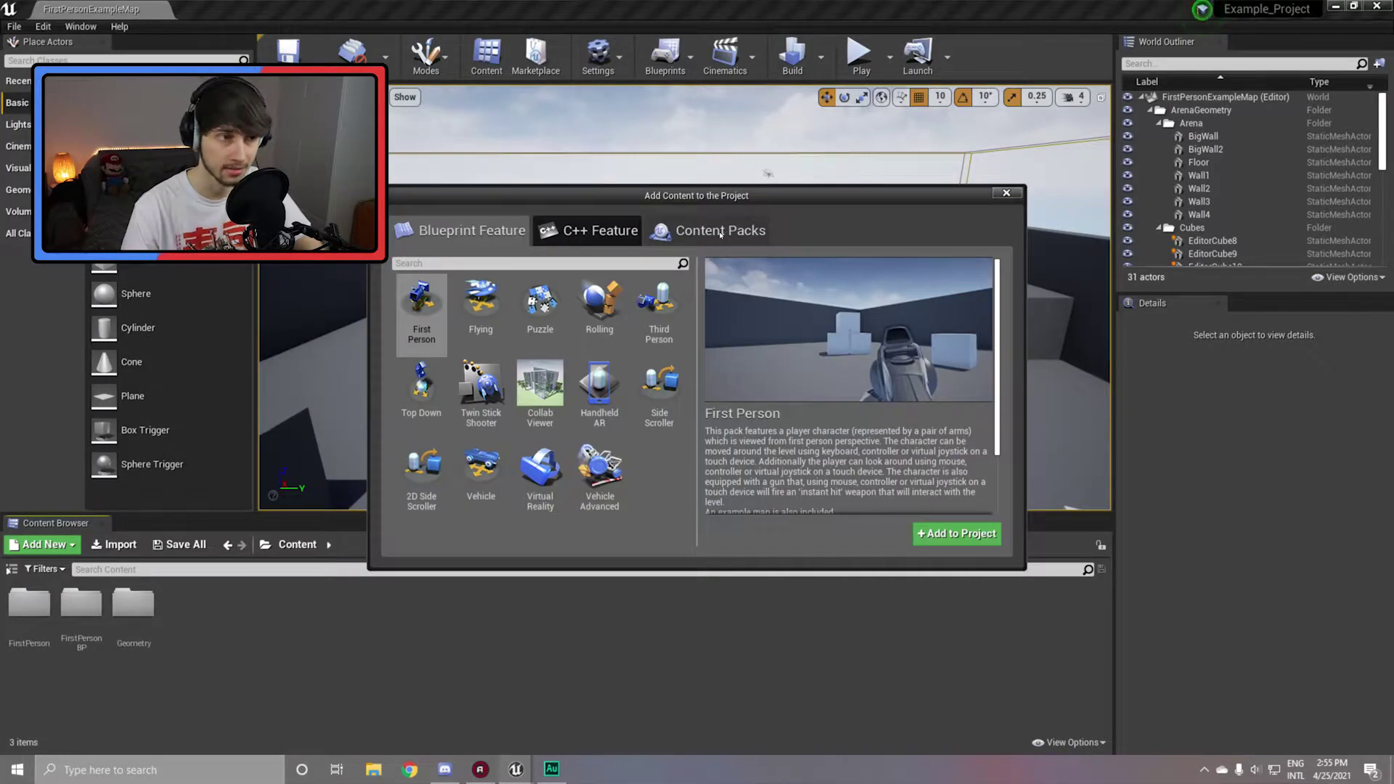
pyautogui.click(721, 234)
pyautogui.click(470, 312)
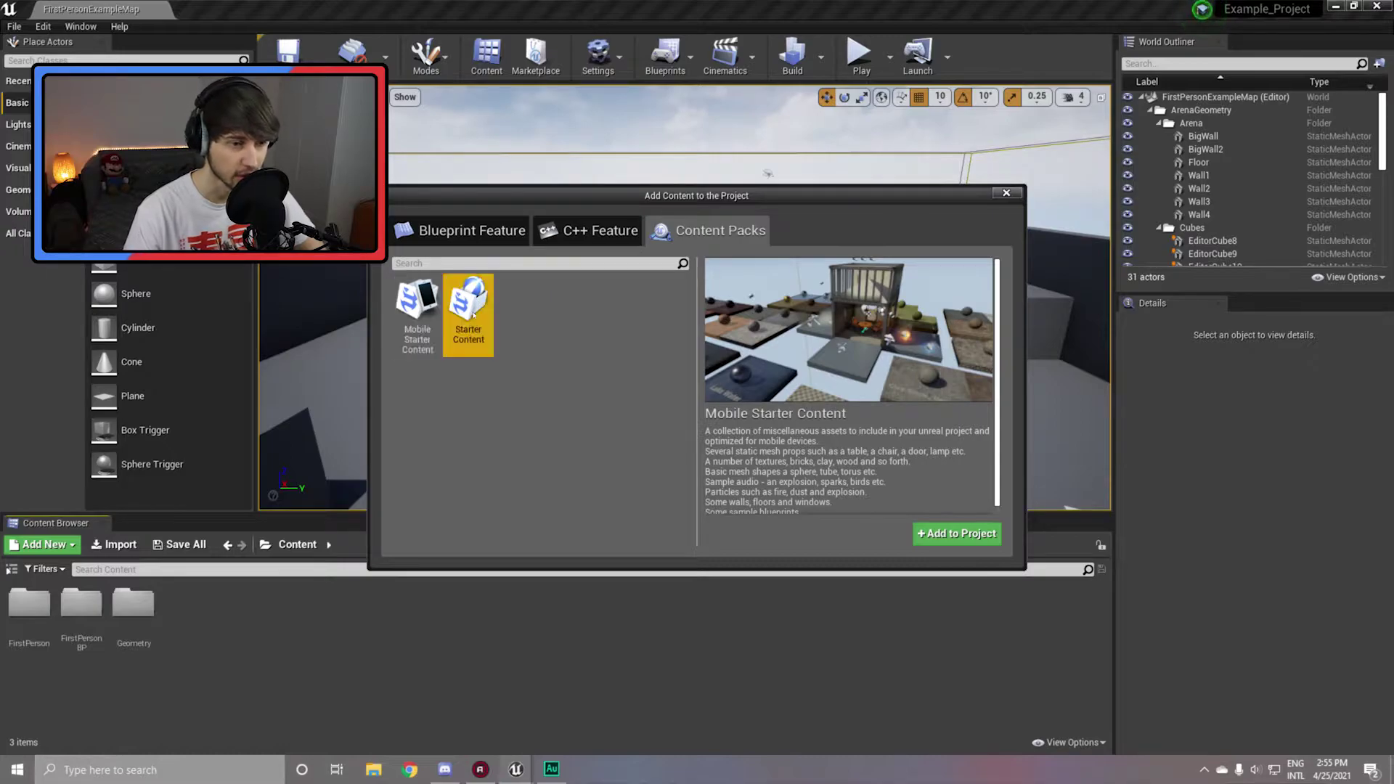
pyautogui.click(943, 534)
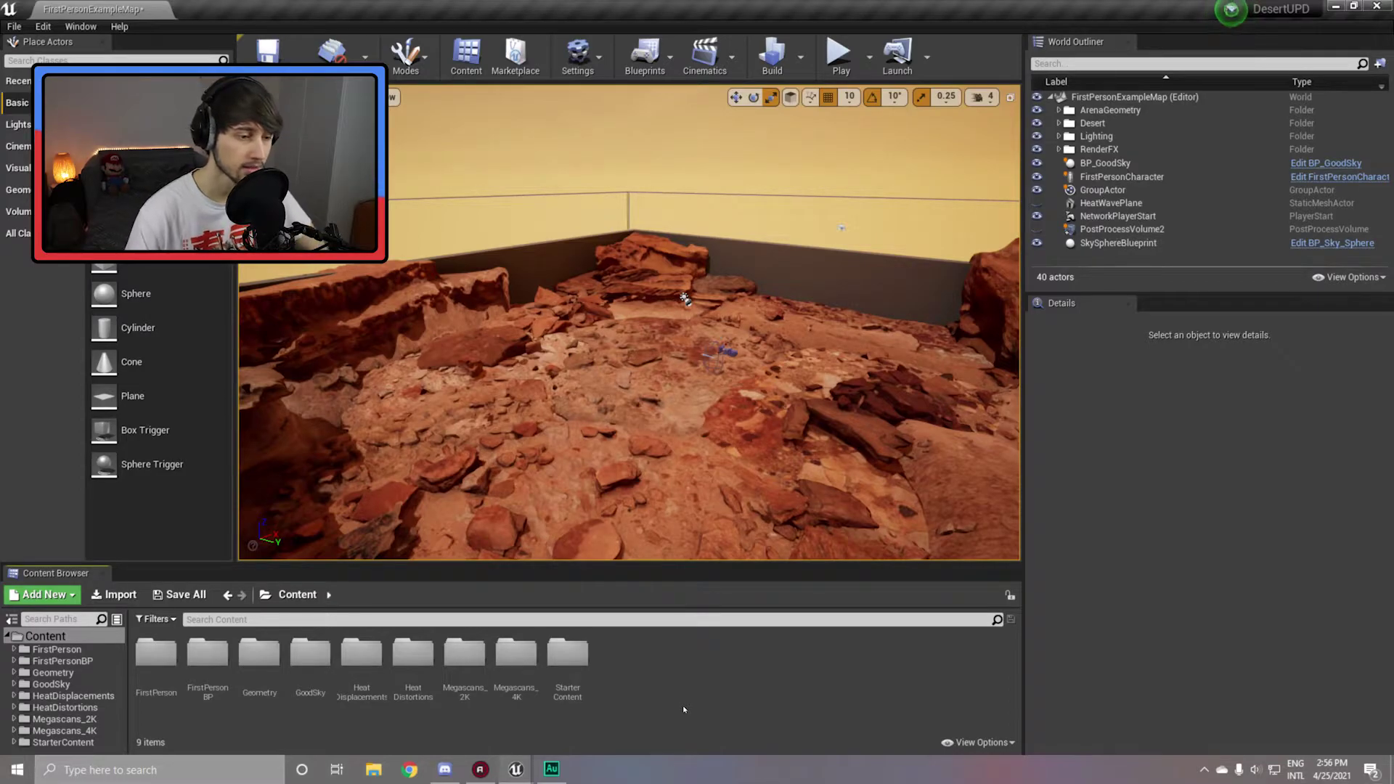
# Duplicate the P_Fire particle system in the StarterContent Particles folder and name the copy P_HeatDistortion.
pyautogui.doubleClick(569, 663)
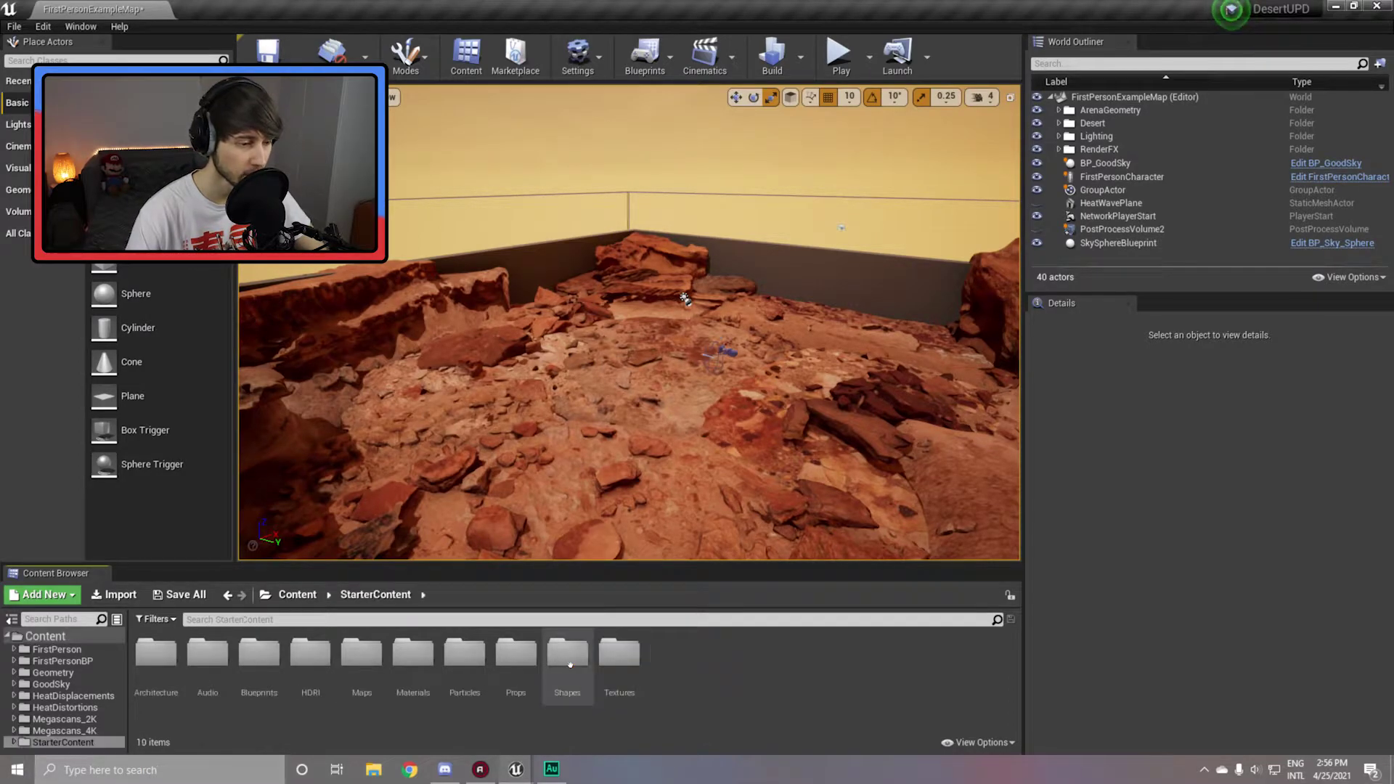
pyautogui.doubleClick(464, 663)
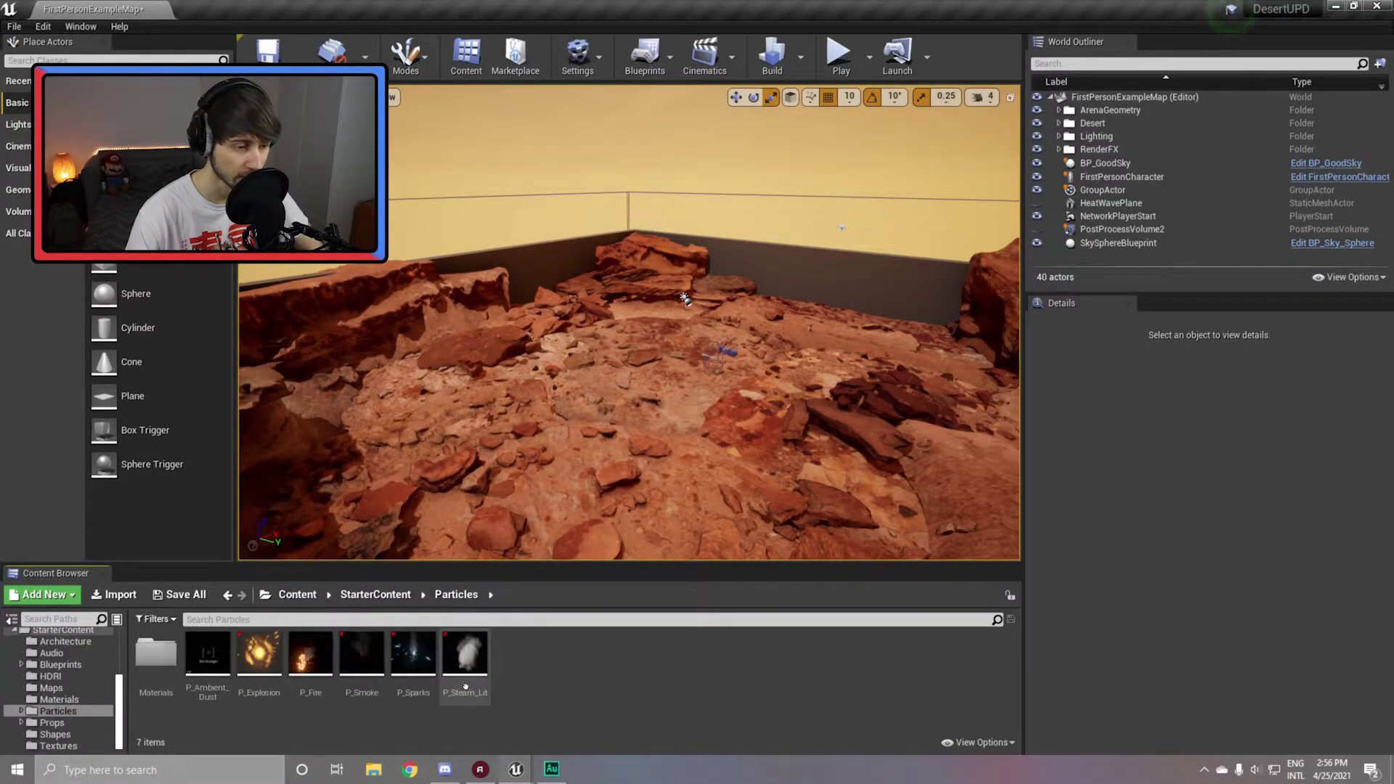
pyautogui.rightClick(315, 672)
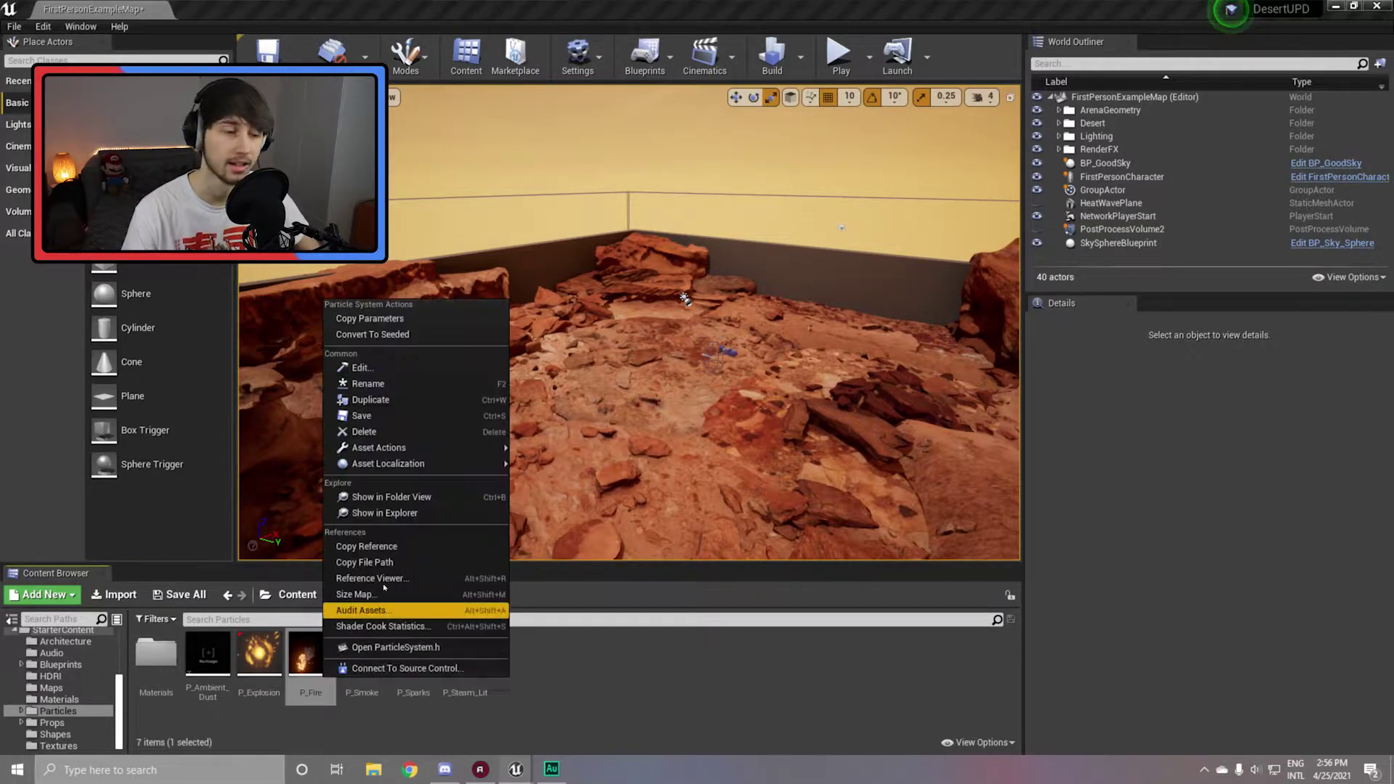
pyautogui.click(370, 399)
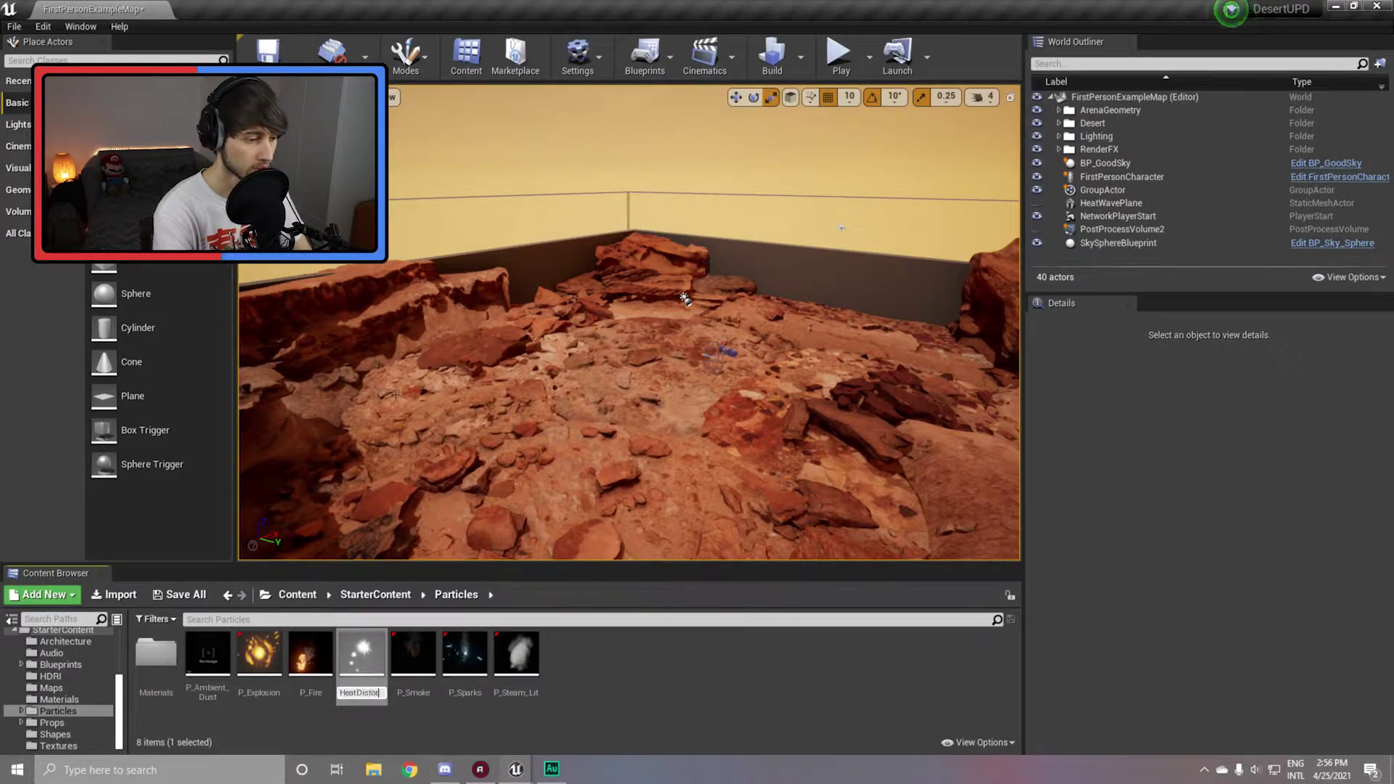
pyautogui.write('P_HeatDistortion')
pyautogui.press('Return')
# Open the P_HeatDistortion particle system for editing and delete its Embers and Smoke emitters.
pyautogui.doubleClick(363, 668)
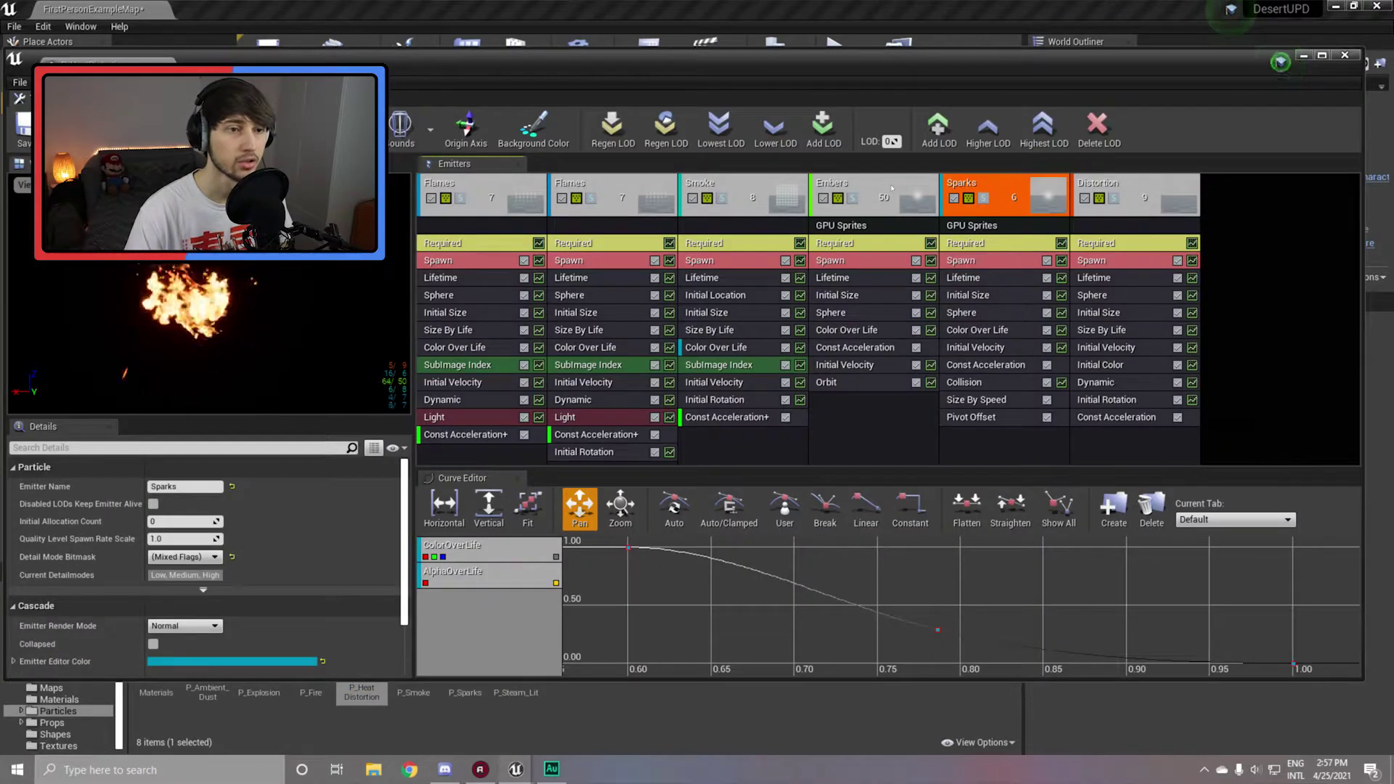
pyautogui.press('Delete')
pyautogui.click(877, 189)
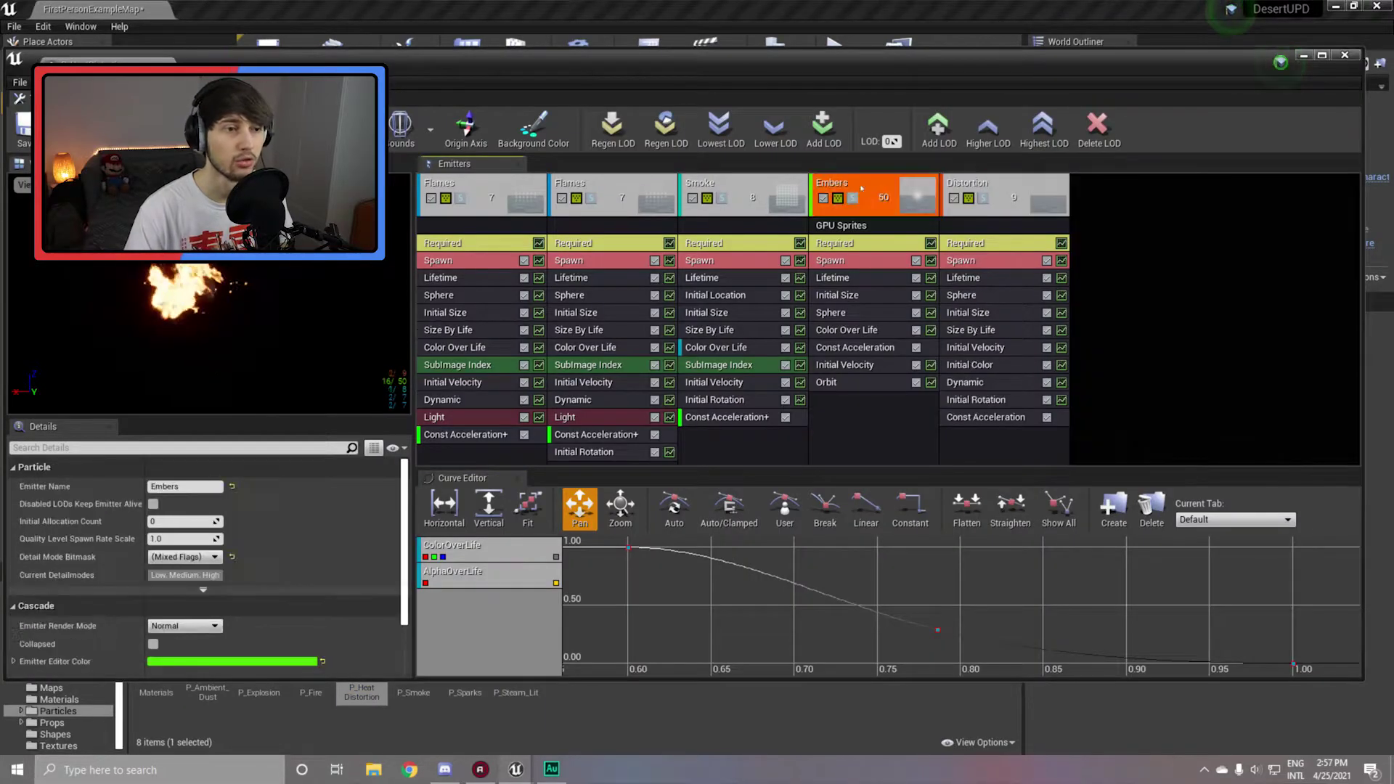
pyautogui.press('Delete')
pyautogui.click(751, 188)
pyautogui.press('Delete')
pyautogui.click(729, 425)
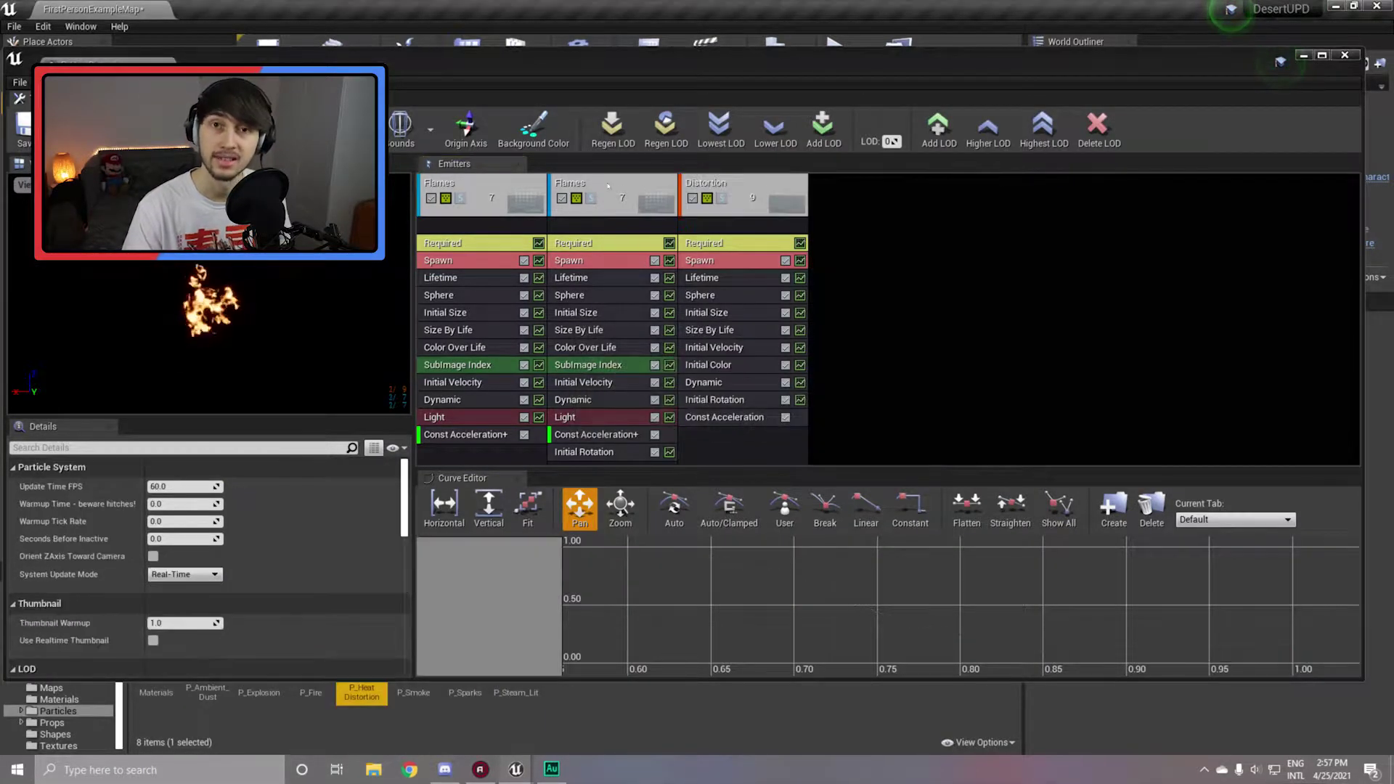
# Delete both Flames emitters from P_HeatDistortion, keep the Distortion emitter, and close the particle editor.
pyautogui.click(614, 188)
pyautogui.press('Delete')
pyautogui.click(729, 424)
pyautogui.click(483, 187)
pyautogui.press('Delete')
pyautogui.click(729, 424)
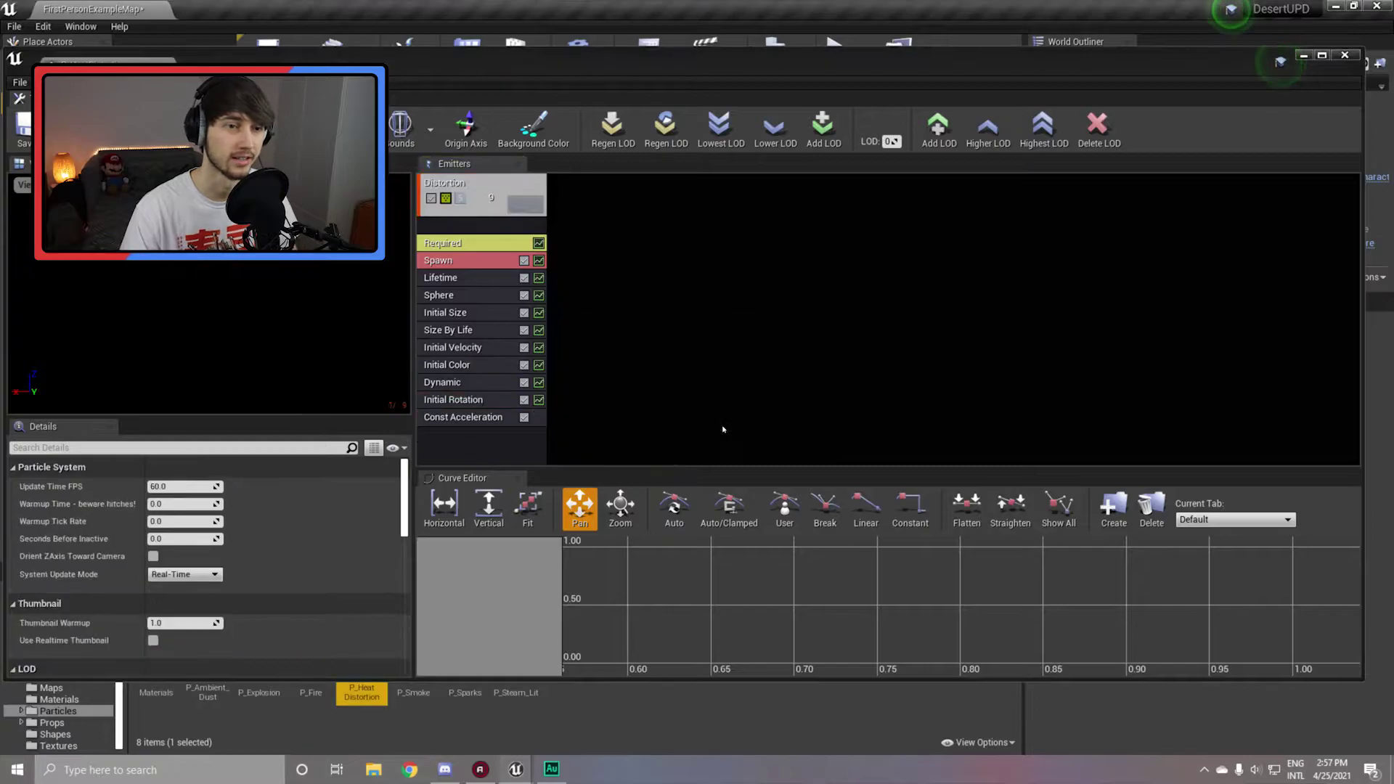
pyautogui.click(499, 190)
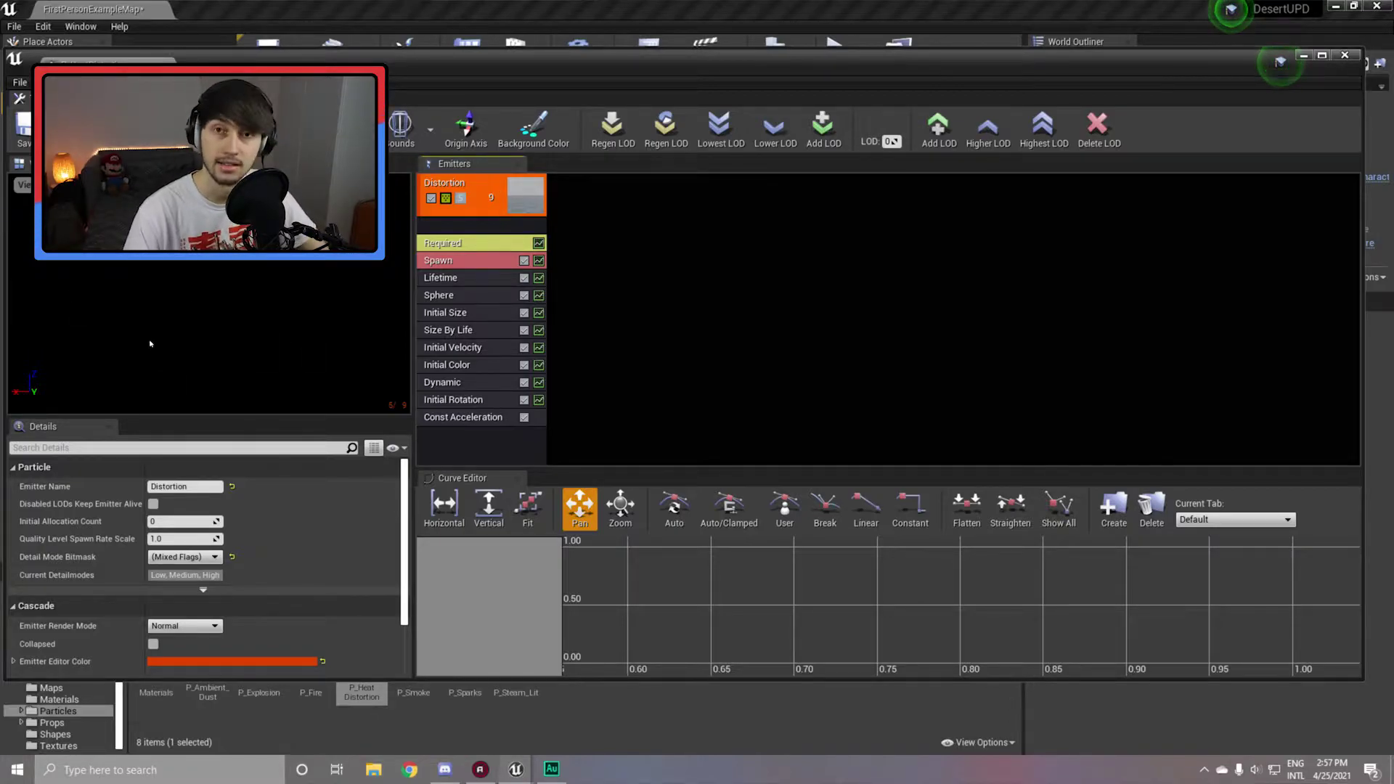
pyautogui.click(1340, 55)
# Place P_HeatDistortion on the desert ground at about -440, -10, 240 and scale it uniformly to 2.5.
pyautogui.moveTo(362, 653); pyautogui.dragTo(649, 401)
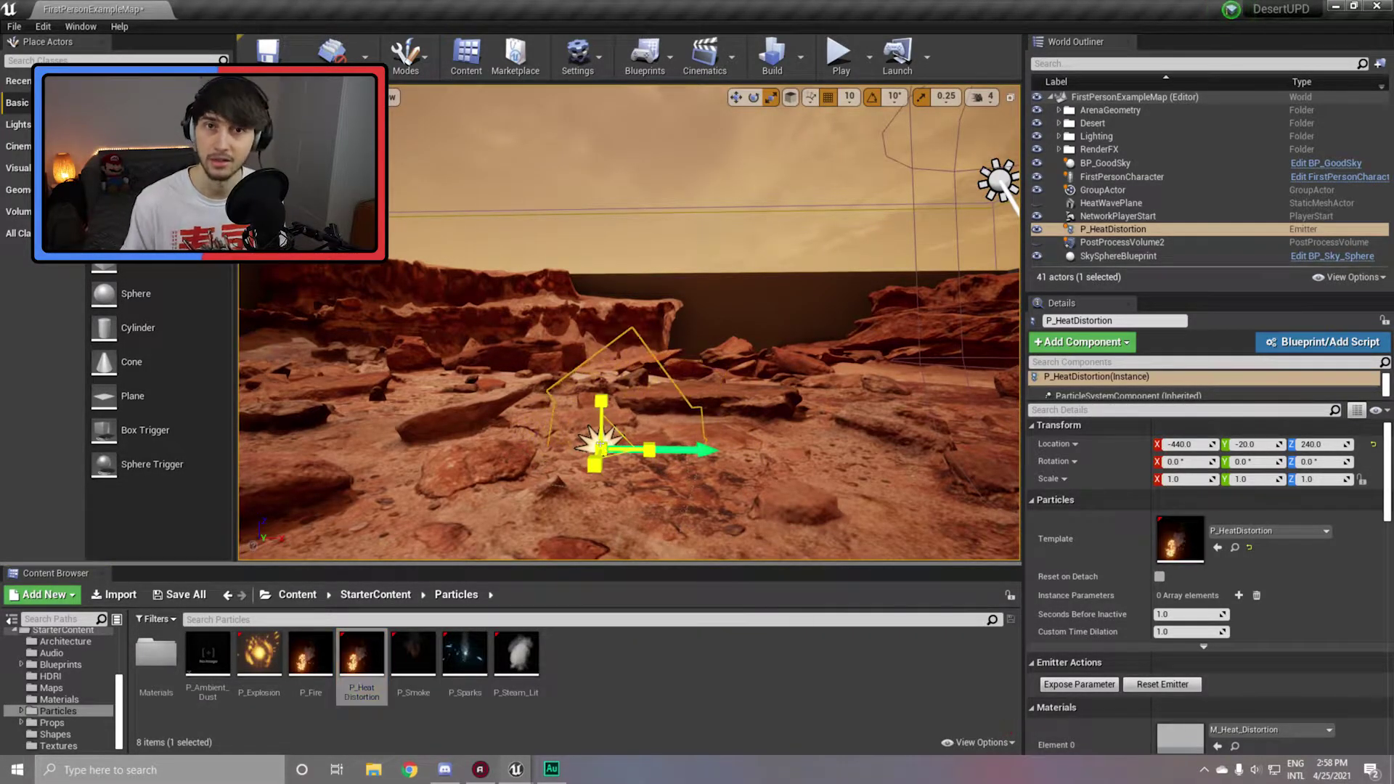
pyautogui.moveTo(738, 451); pyautogui.dragTo(707, 372)
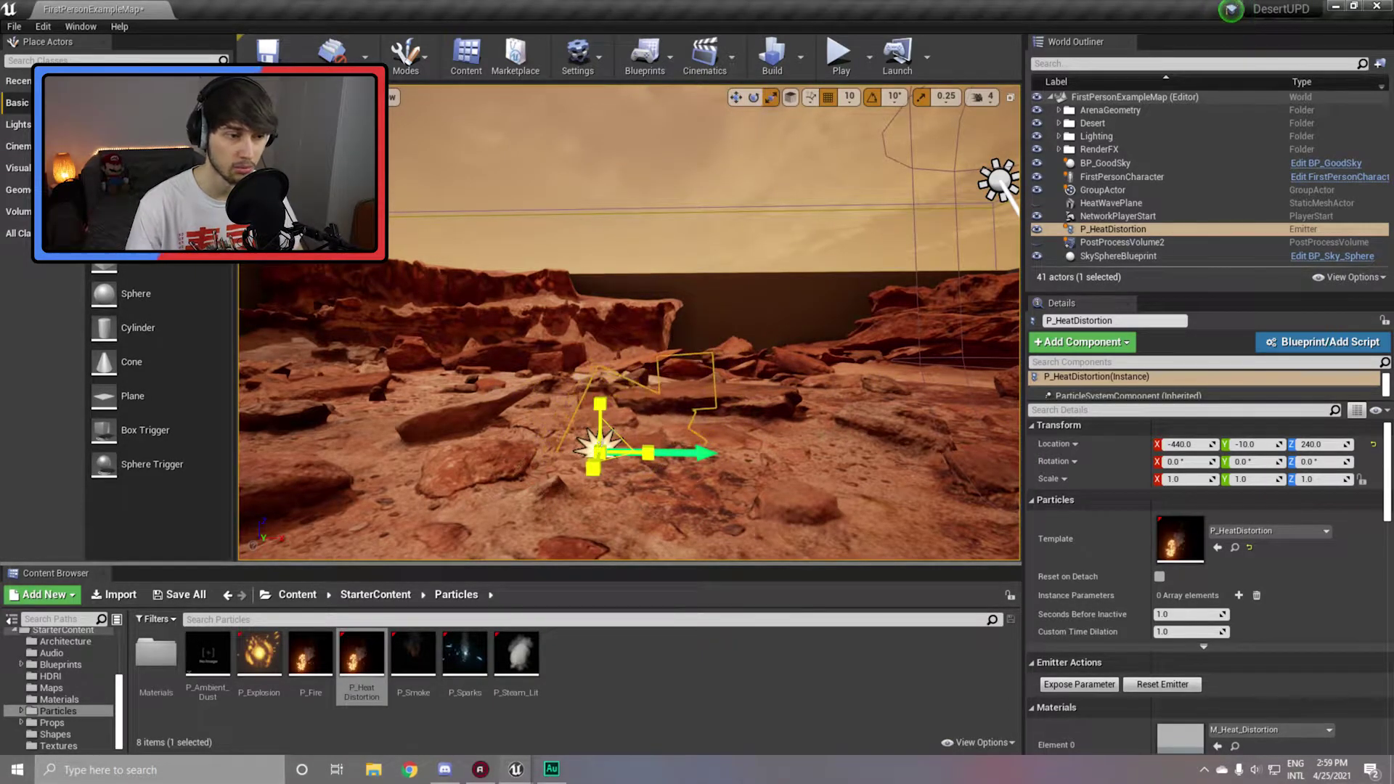
pyautogui.moveTo(600, 453); pyautogui.dragTo(657, 395)
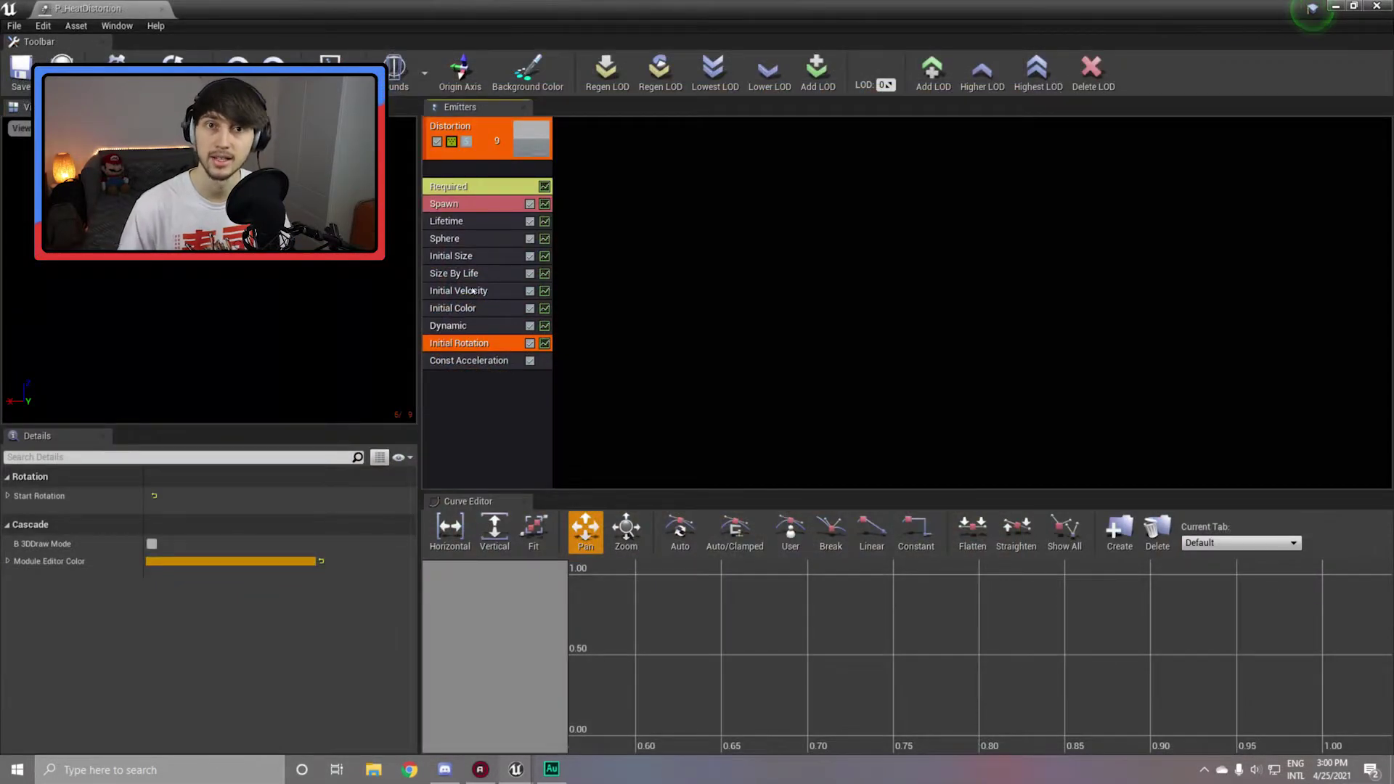
# Examine the Initial Velocity, Size By Life, Initial Size and Sphere modules of the Distortion emitter.
pyautogui.click(474, 290)
pyautogui.click(476, 274)
pyautogui.click(478, 258)
pyautogui.click(479, 240)
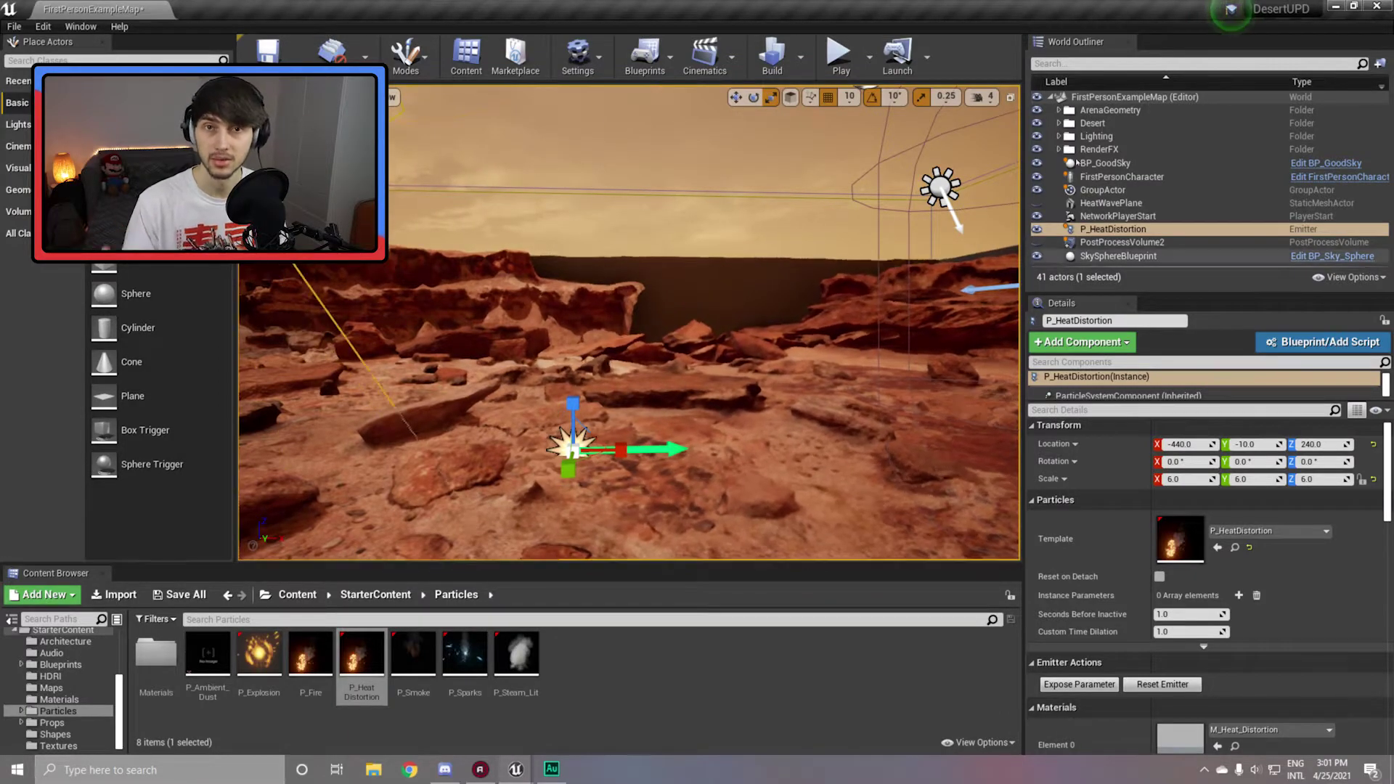
# Inspect the heat distortion effect in the desert level from farther away and from close up.
pyautogui.click(1051, 97)
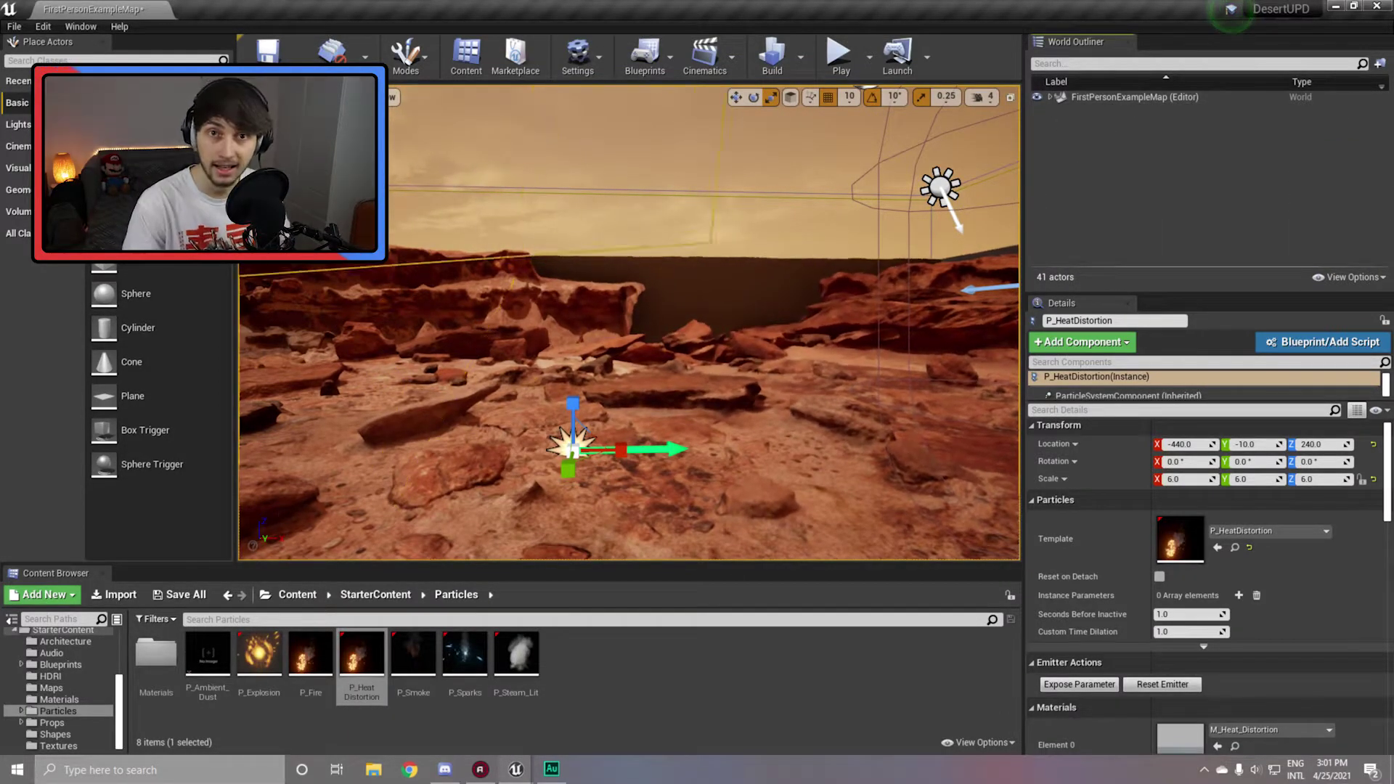
pyautogui.press('s')
pyautogui.moveTo(629, 324)
pyautogui.mouseDown(button='right')
pyautogui.moveTo(708, 323)
pyautogui.moveTo(664, 309)
pyautogui.moveTo(667, 334)
pyautogui.moveTo(650, 323)
pyautogui.mouseUp(button='right')
pyautogui.press('s')
pyautogui.press('s')
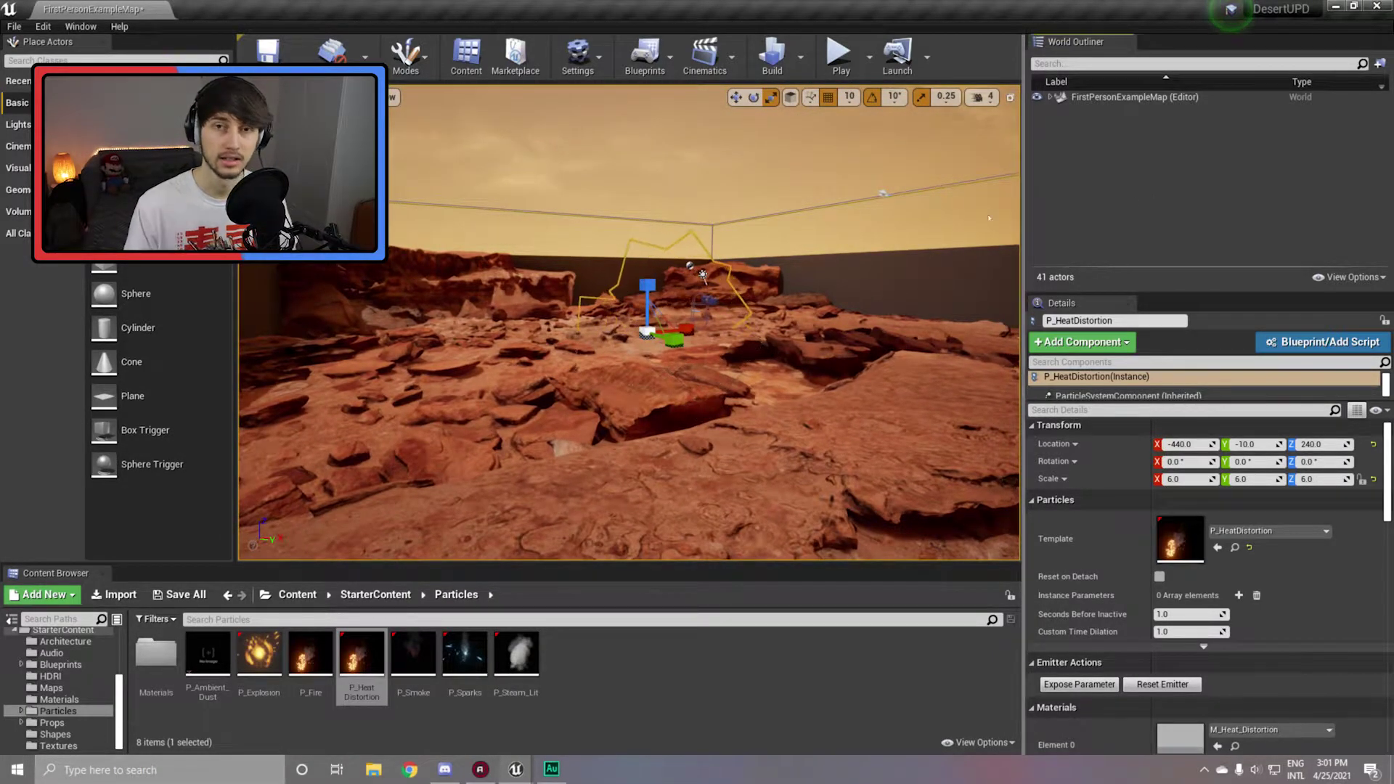
pyautogui.click(959, 211)
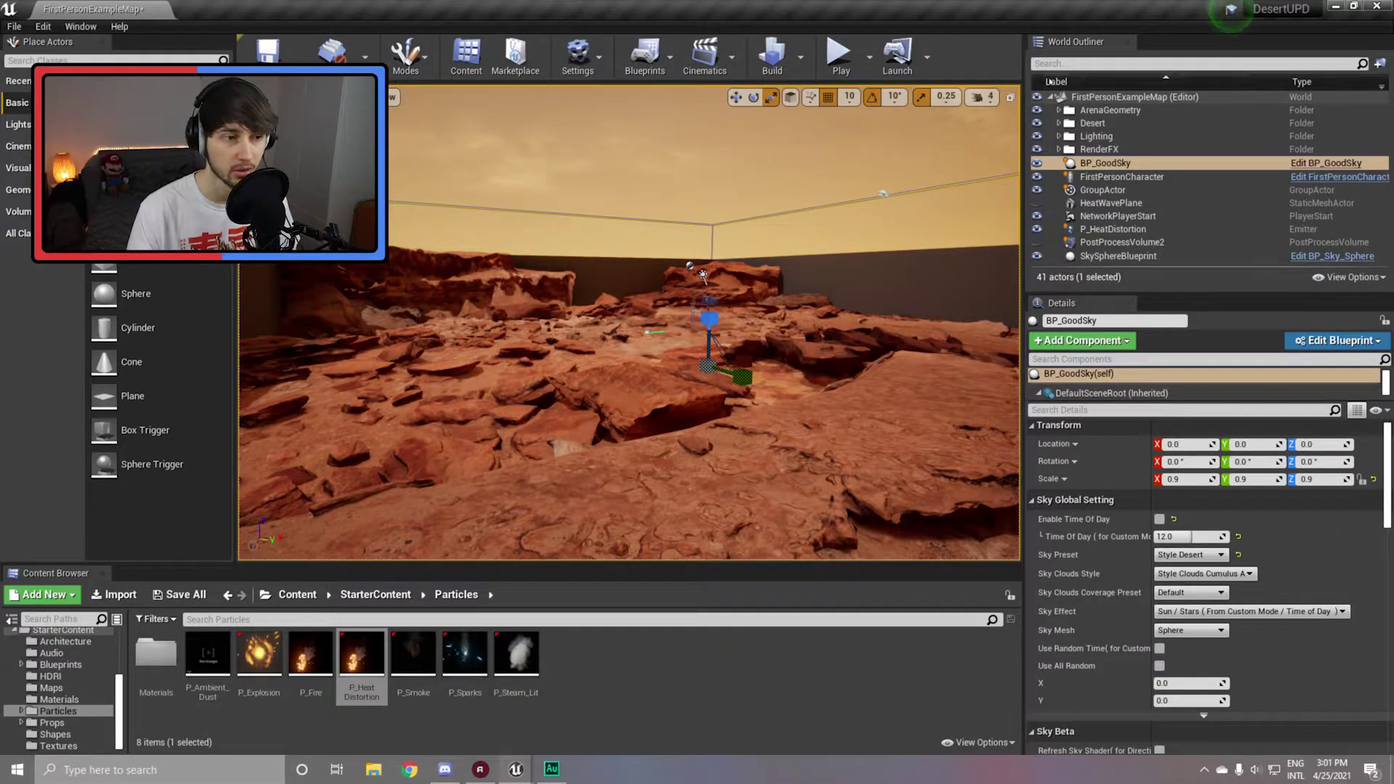
pyautogui.click(1051, 96)
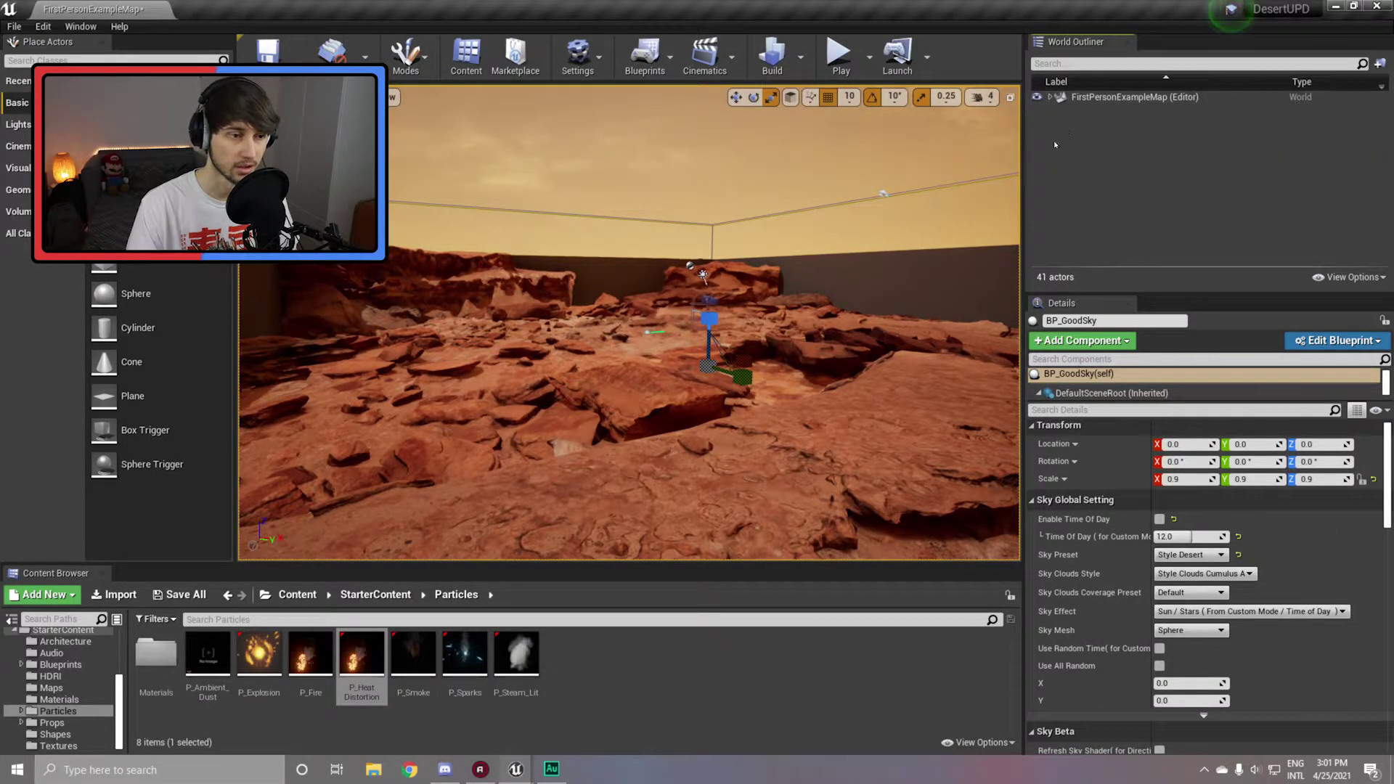
pyautogui.press('w')
pyautogui.moveTo(654, 325); pyautogui.dragTo(649, 327, button='right')
pyautogui.moveTo(557, 324); pyautogui.dragTo(550, 323, button='right')
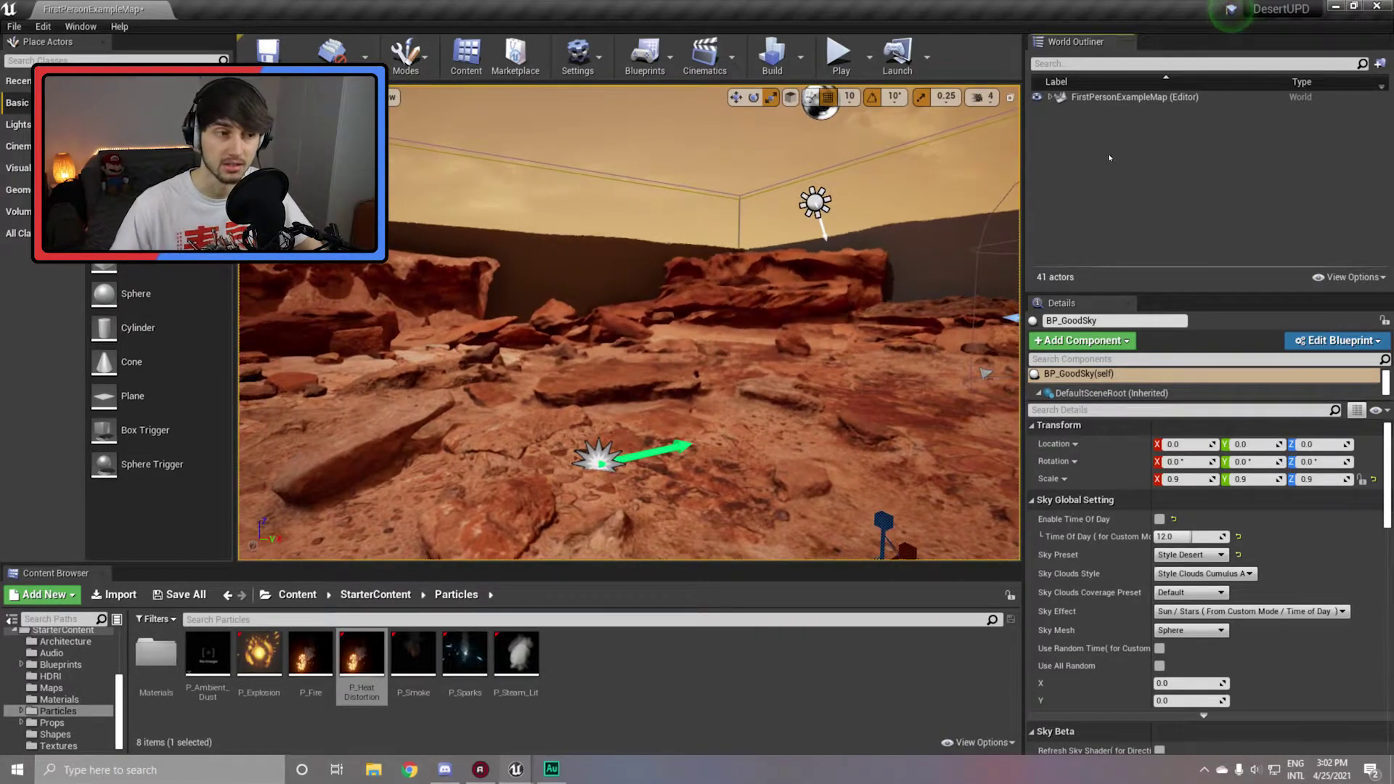
pyautogui.press('w')
pyautogui.moveTo(653, 323); pyautogui.dragTo(645, 320, button='right')
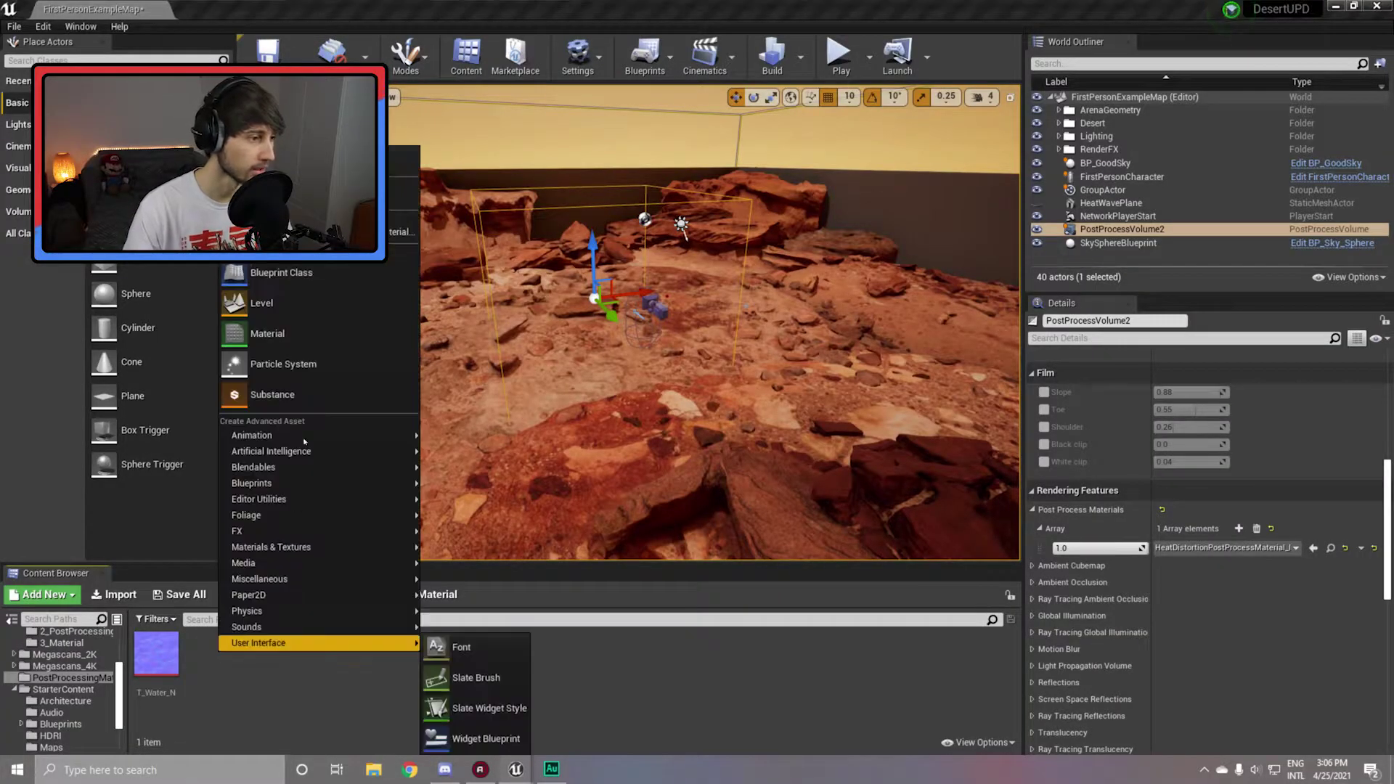
# Create a new material named M_HeatDistortionPostProcess in the PostProcessingMaterial folder.
pyautogui.click(290, 332)
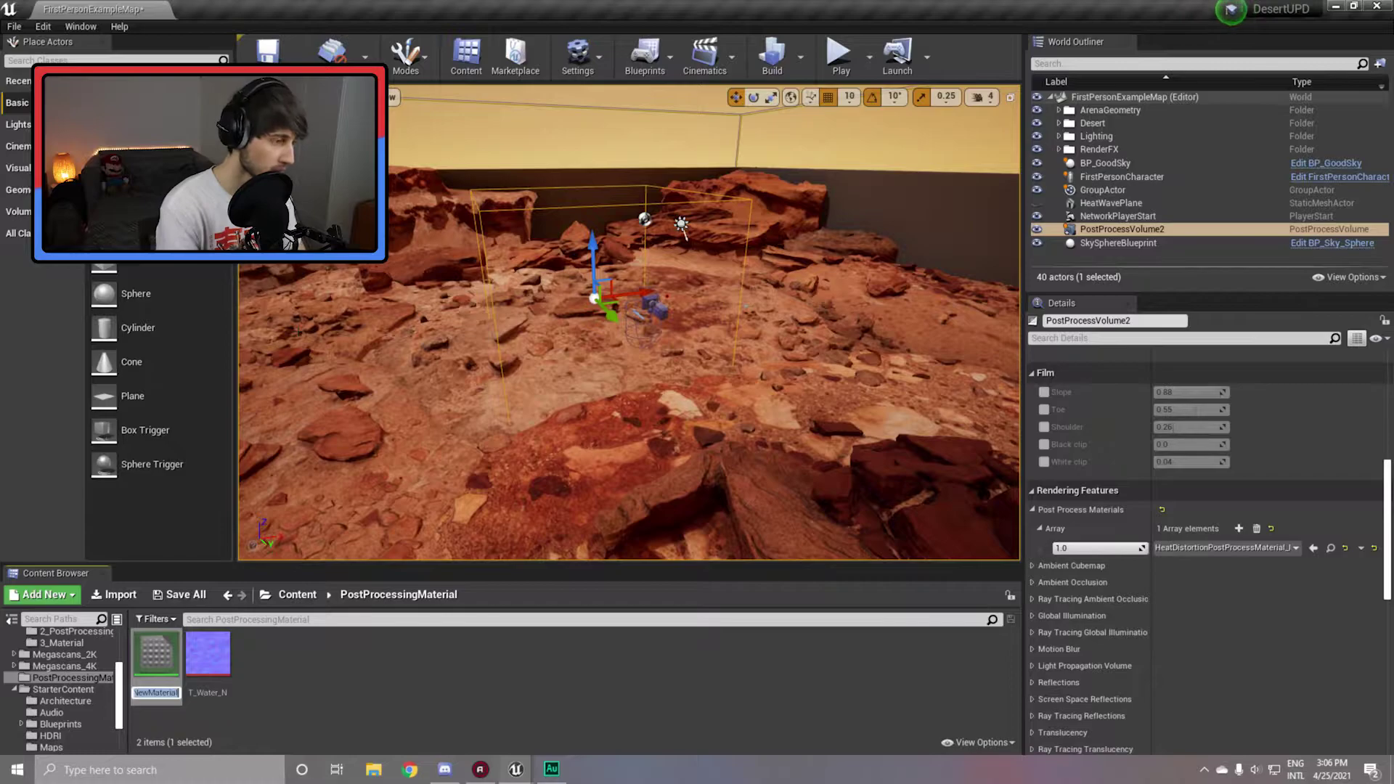
pyautogui.write('HeatDistortionPostProcess')
pyautogui.press('Return')
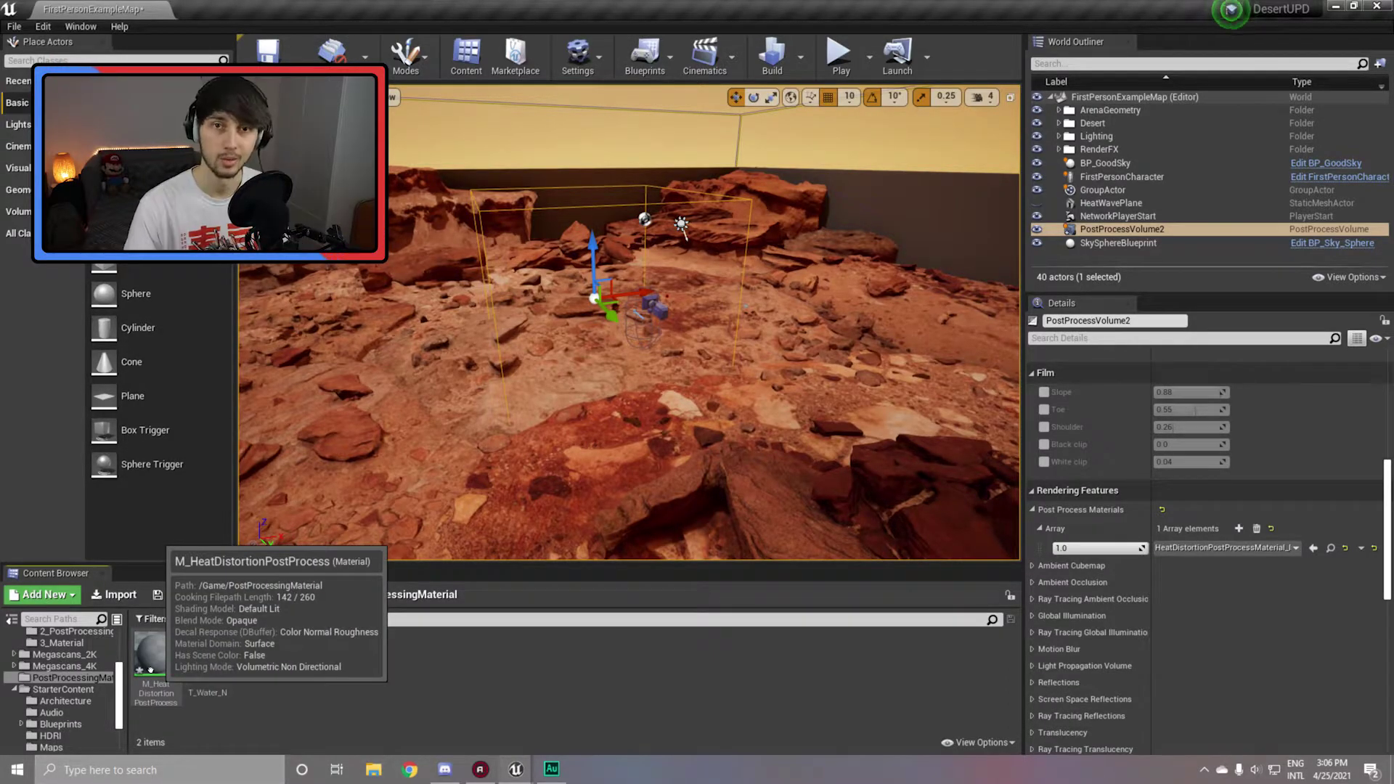
# Open M_HeatDistortionPostProcess for editing and set its Material Domain to Post Process.
pyautogui.doubleClick(150, 666)
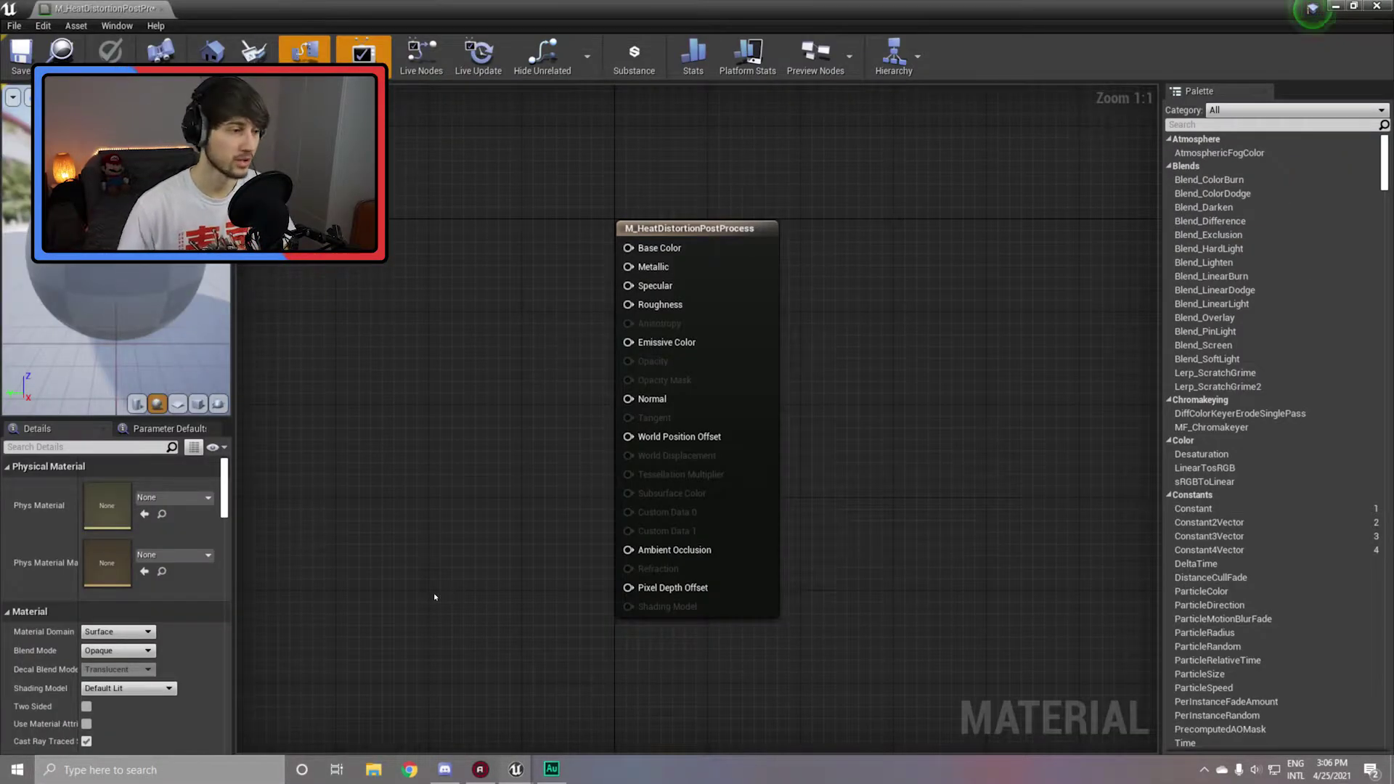
pyautogui.click(658, 230)
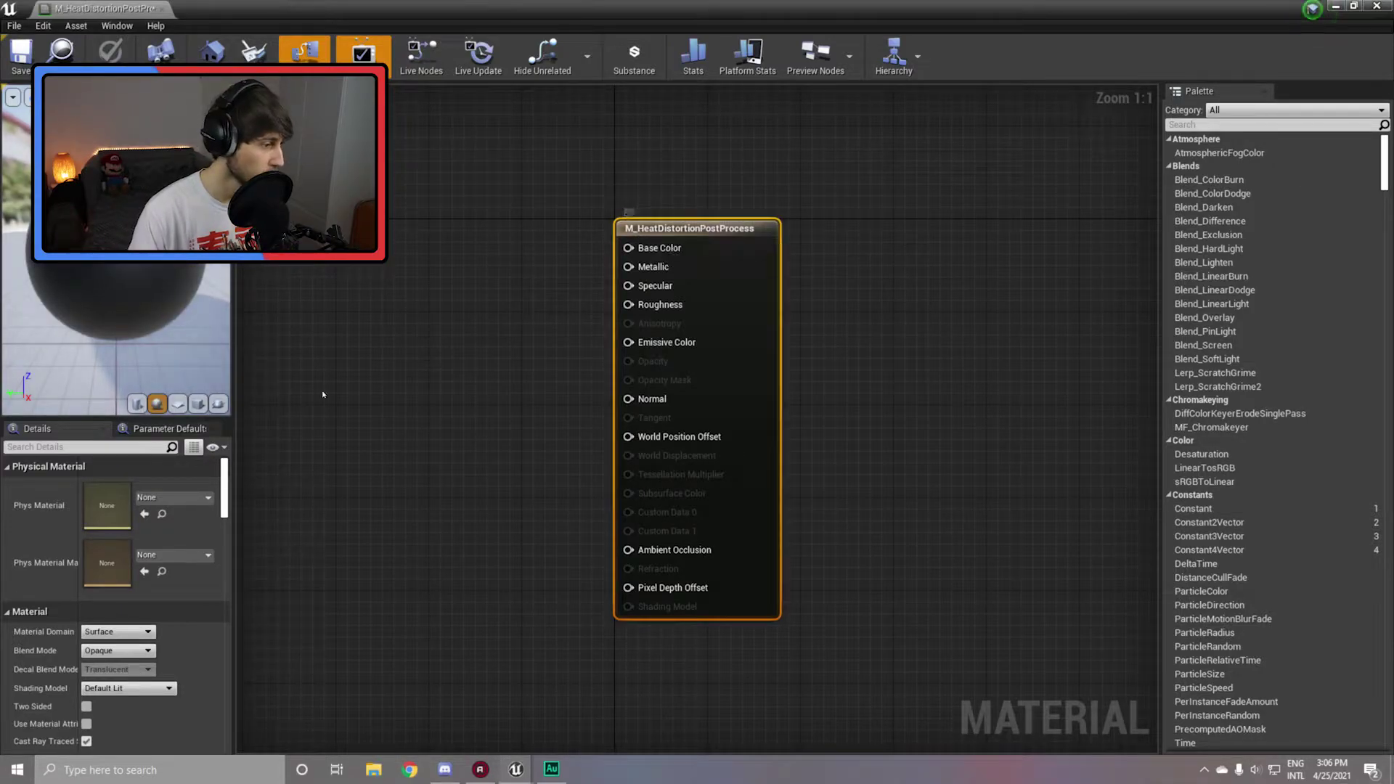
pyautogui.click(119, 634)
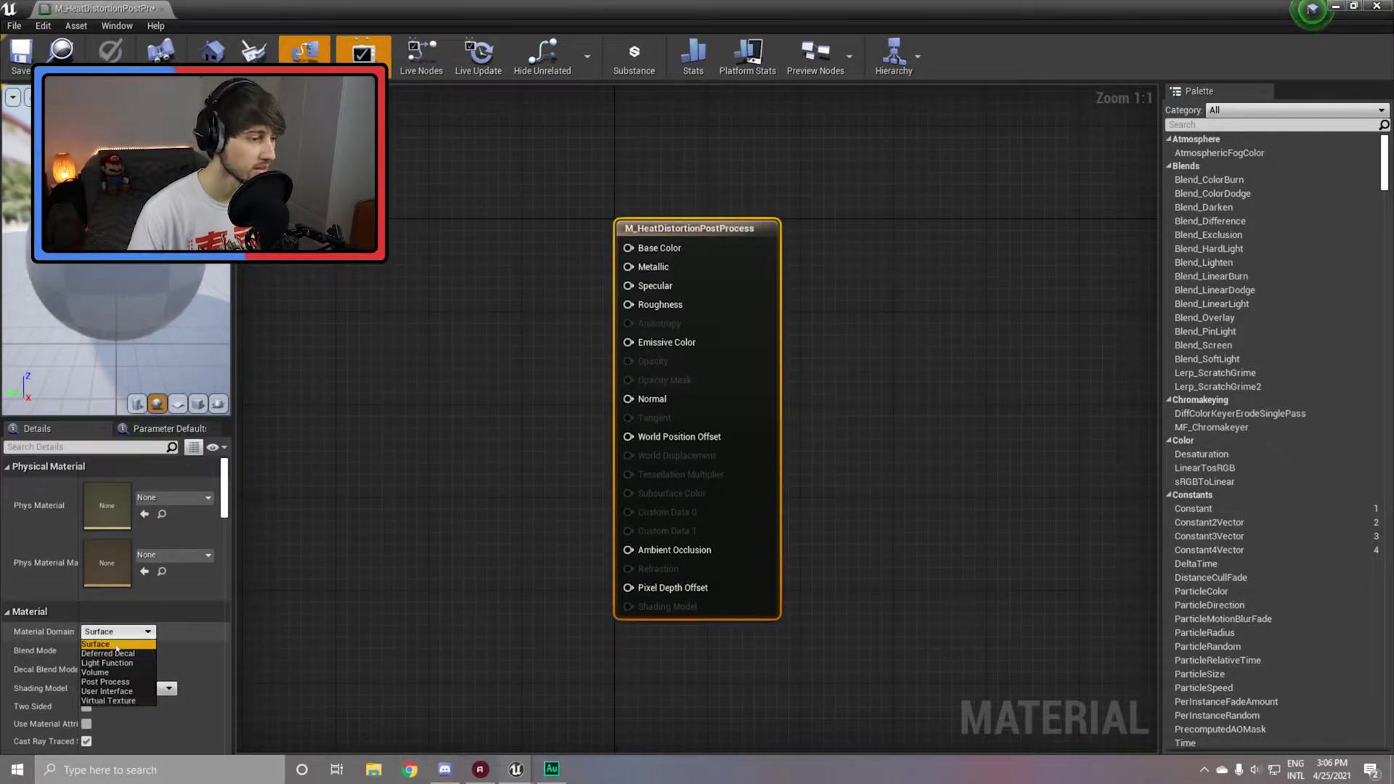
pyautogui.click(116, 684)
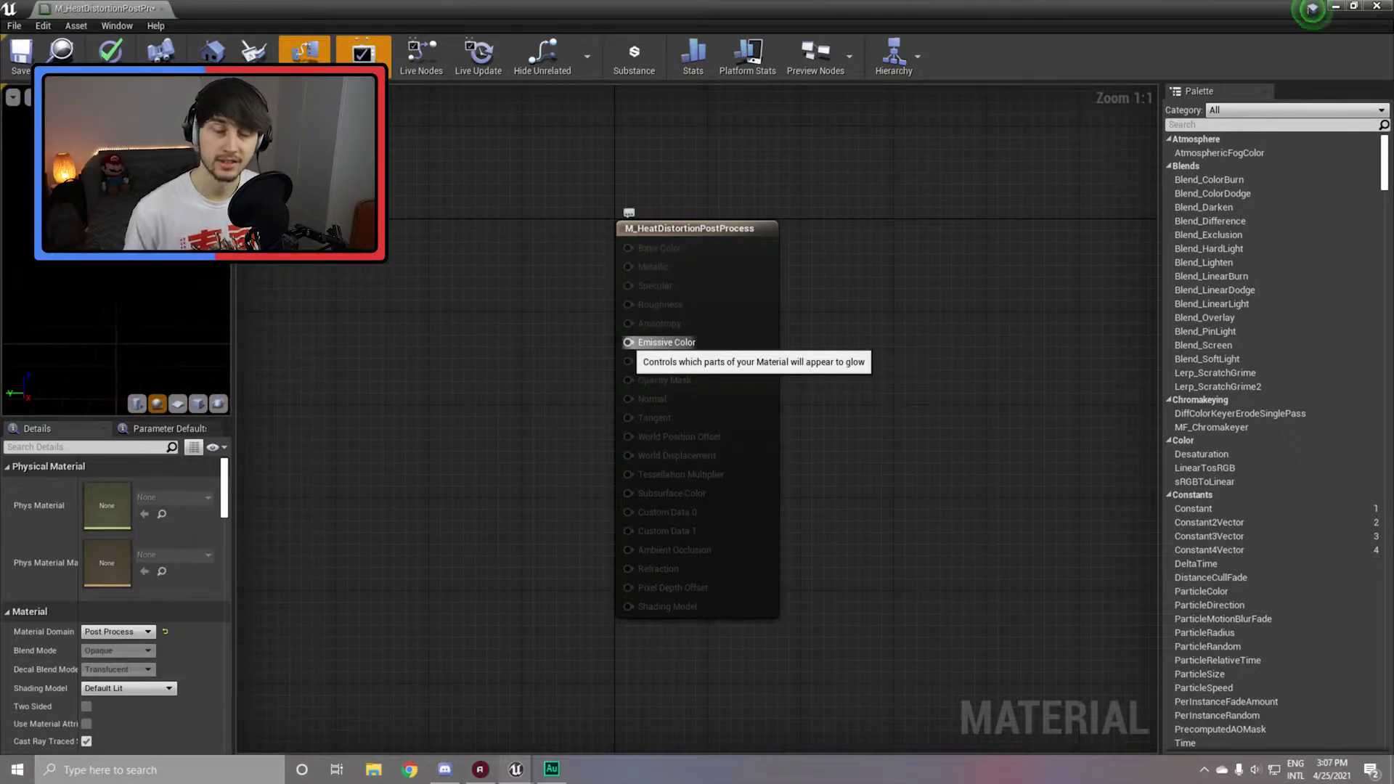
# Add a SceneTexture node feeding the material's Emissive Color and set its Scene Texture Id to PostProcessInput0.
pyautogui.moveTo(629, 342); pyautogui.dragTo(532, 345)
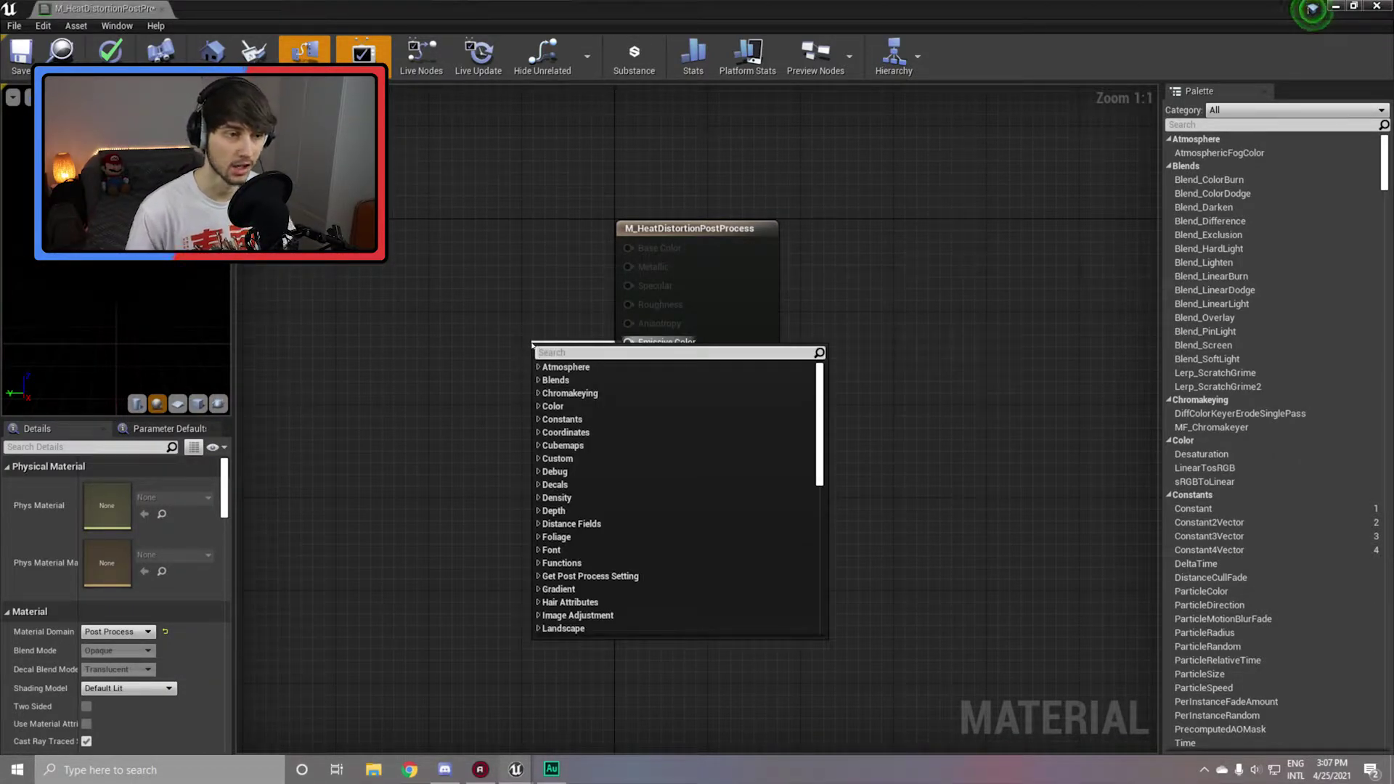
pyautogui.write('scene')
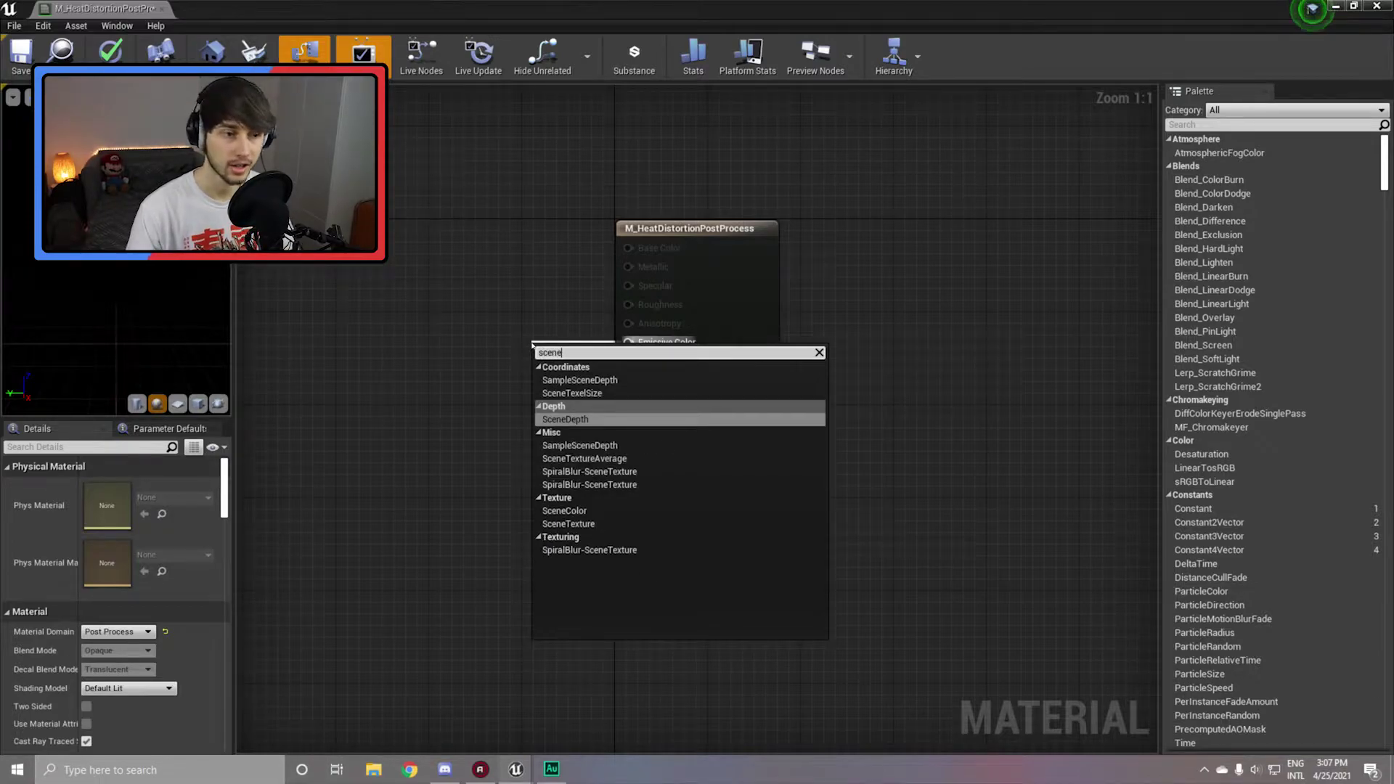
pyautogui.write('texture')
pyautogui.press('Return')
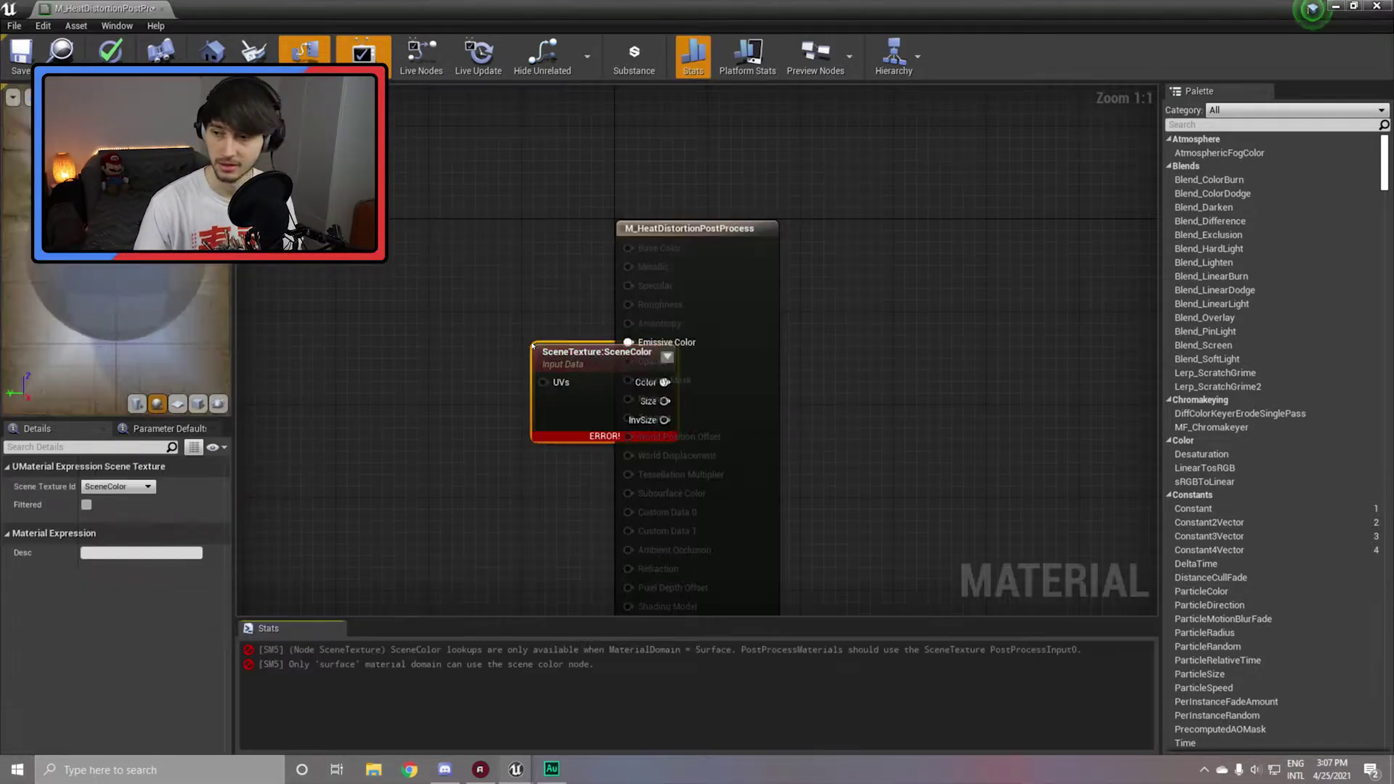
pyautogui.click(120, 487)
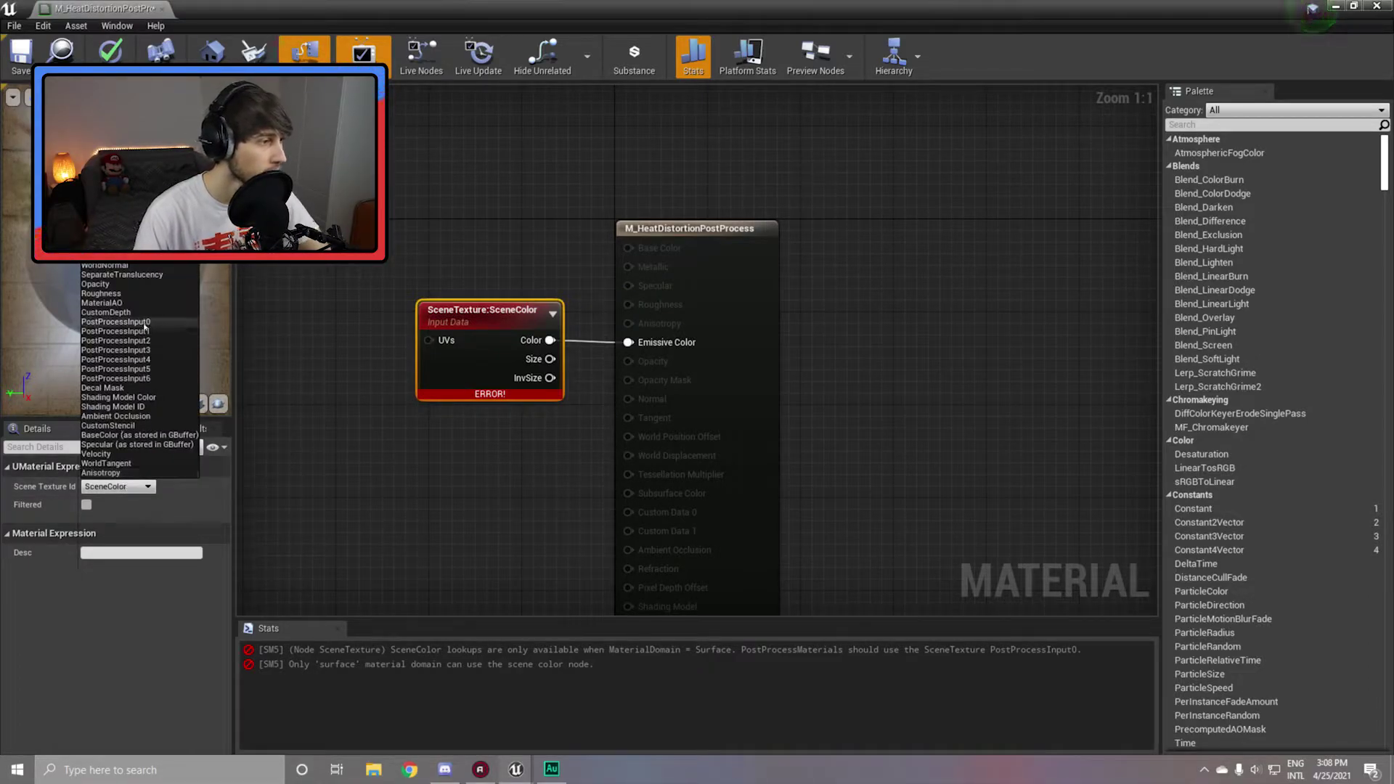
pyautogui.click(144, 324)
# Add a Texture Sample node ahead of the SceneTexture node and assign the T_Water_N normal texture to it.
pyautogui.moveTo(343, 336); pyautogui.dragTo(704, 337, button='right')
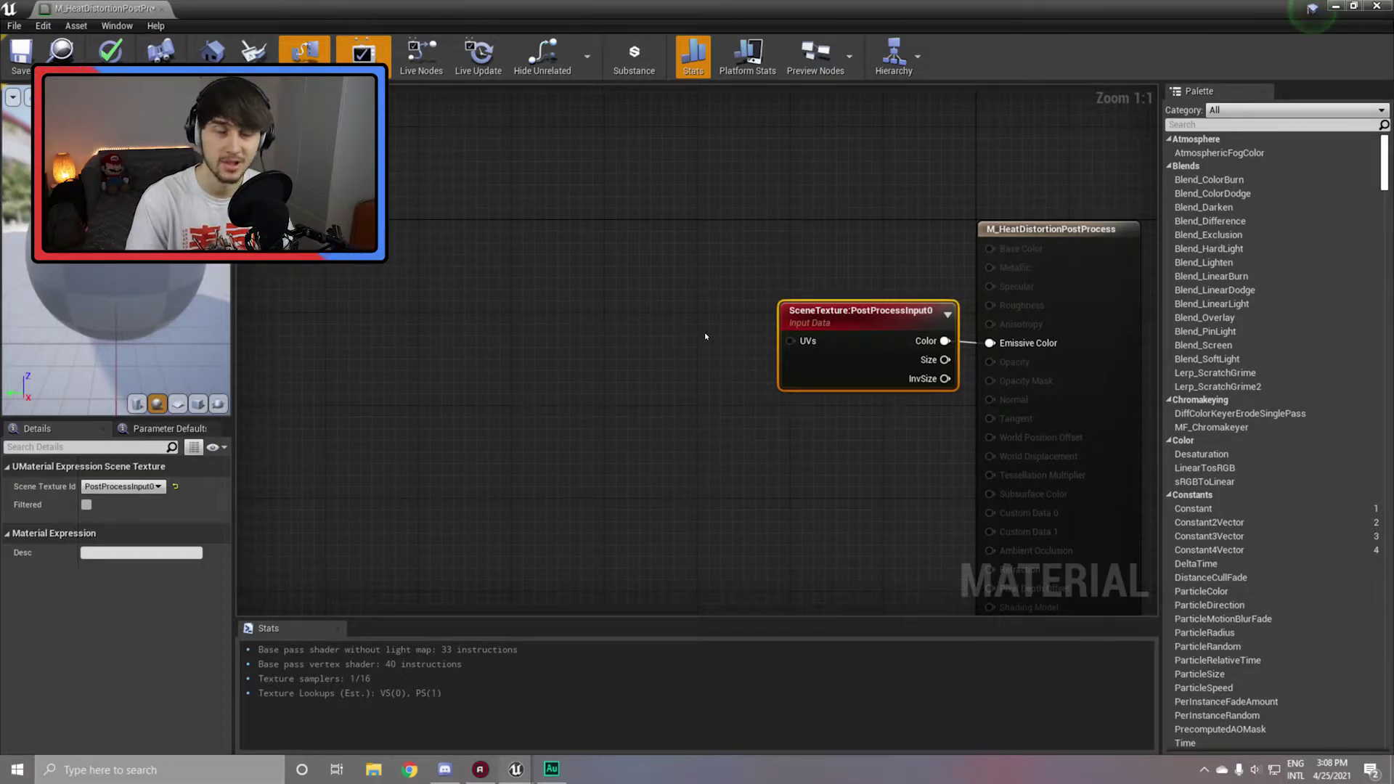
pyautogui.rightClick(379, 284)
pyautogui.write('texture')
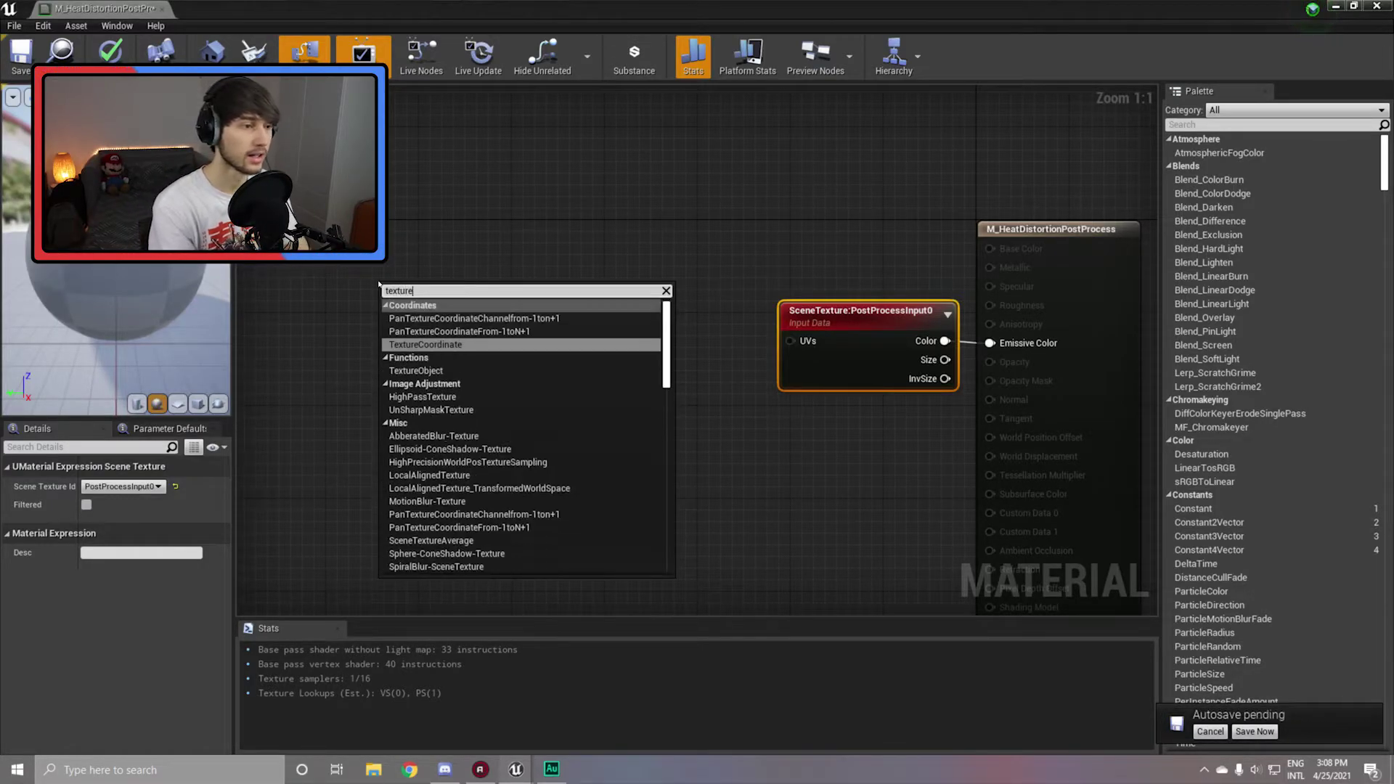
pyautogui.write('sample')
pyautogui.press('Return')
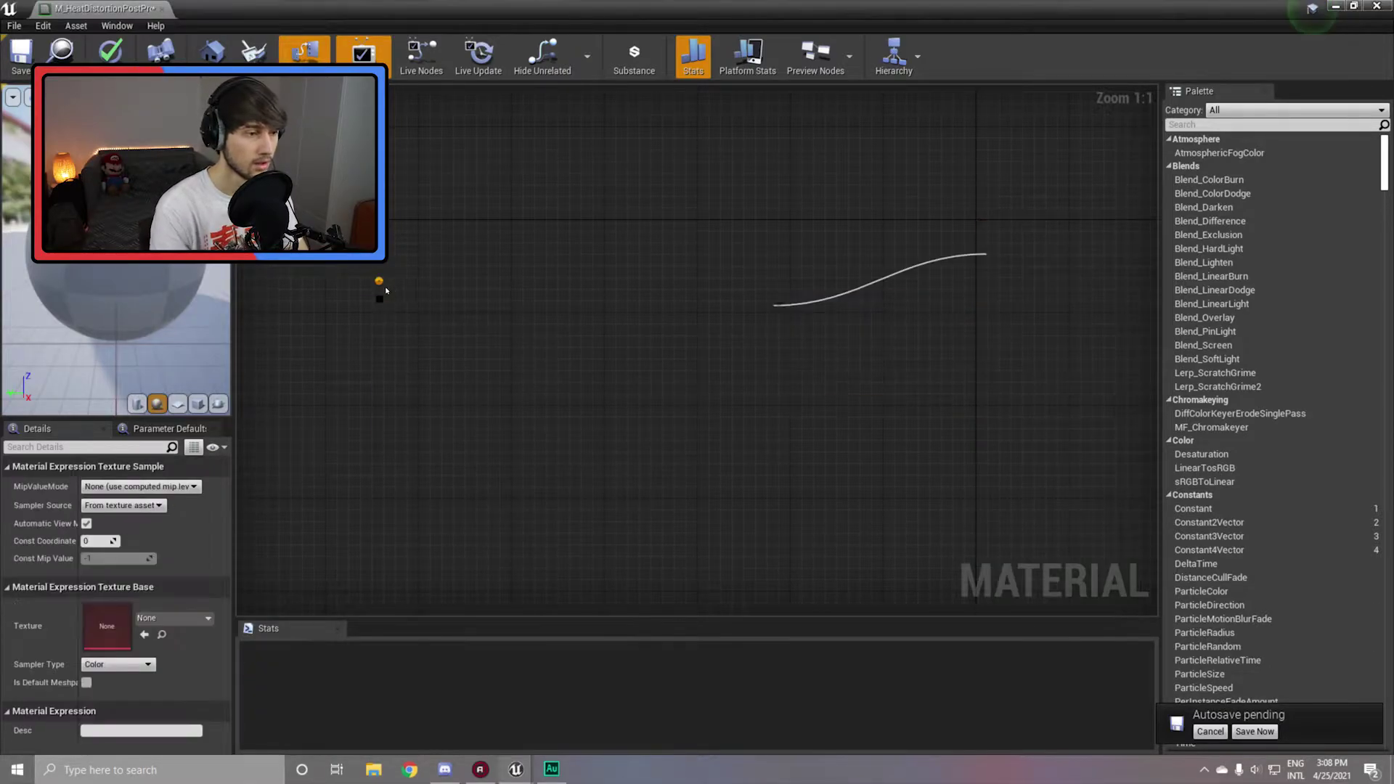
pyautogui.click(192, 621)
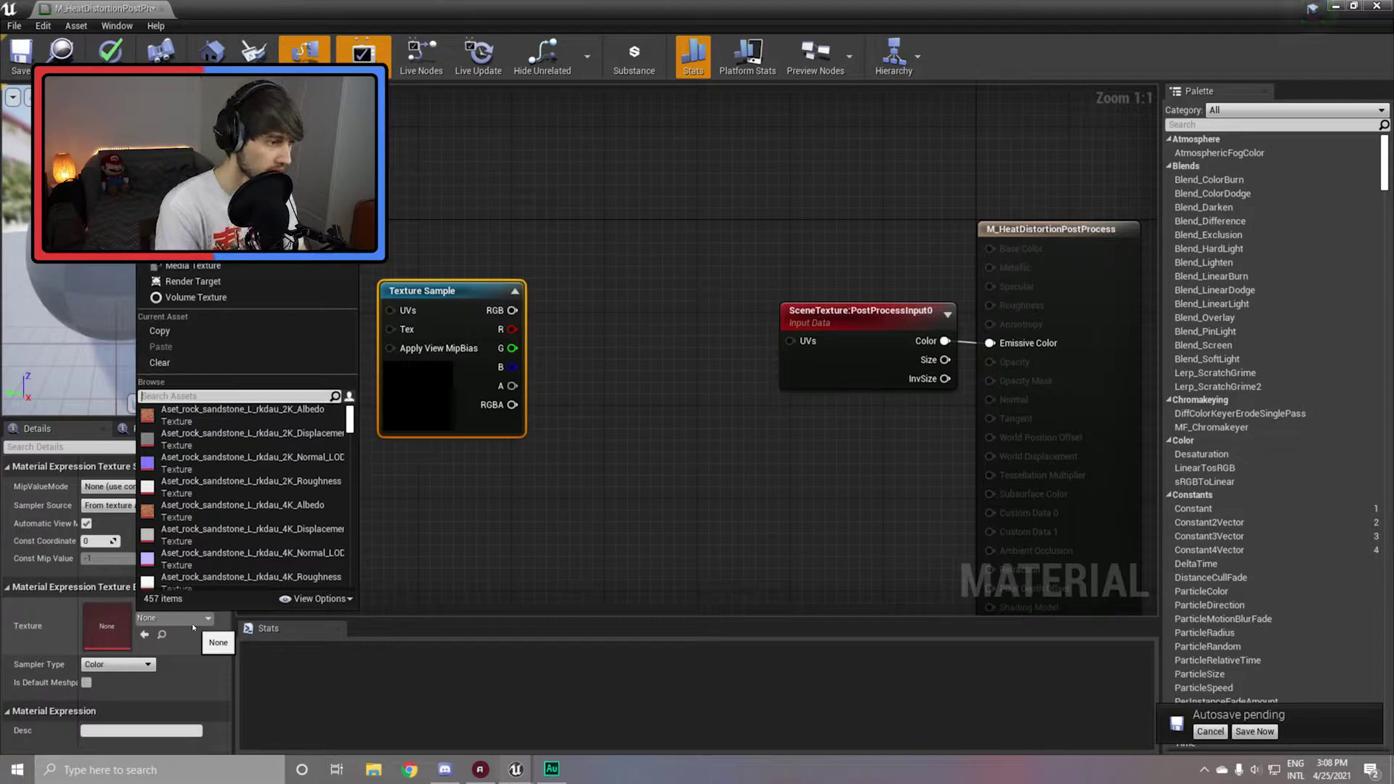
pyautogui.write('T_water')
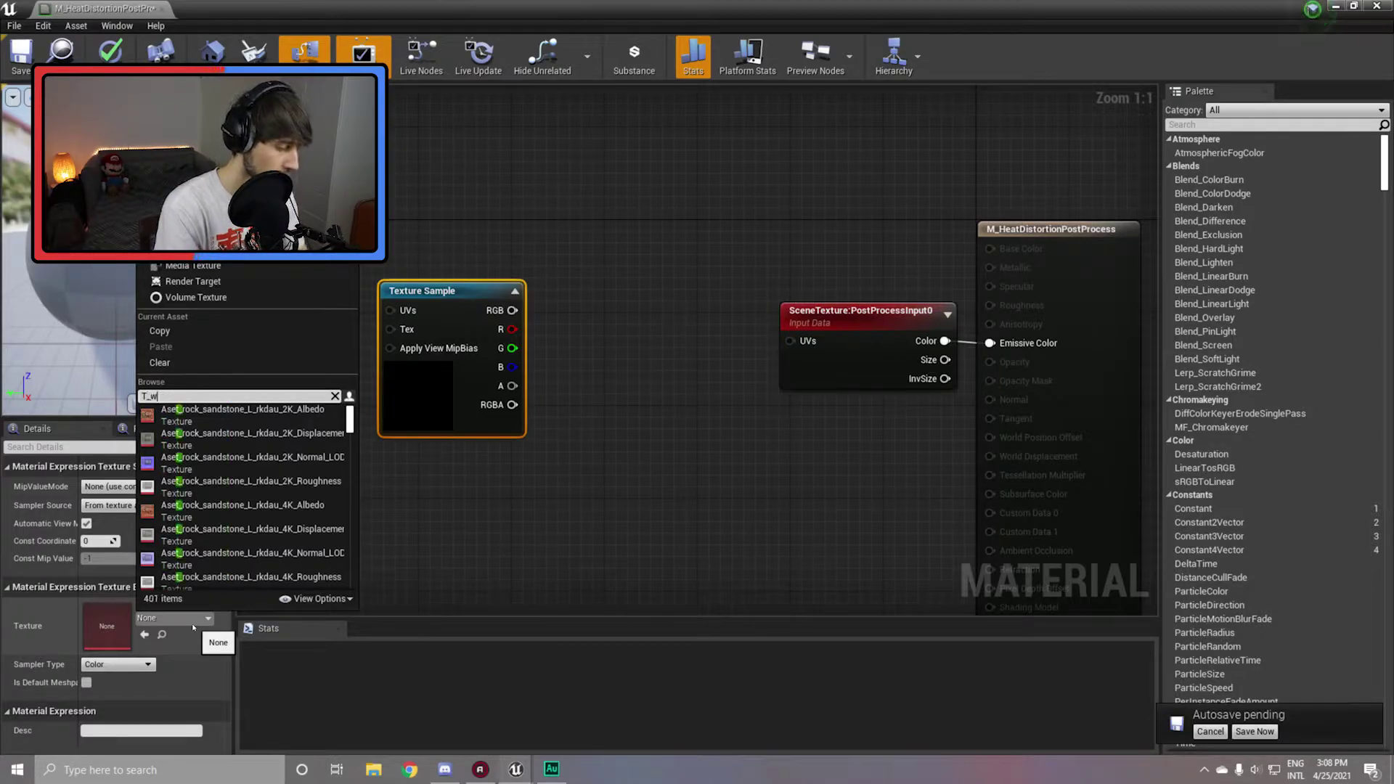
pyautogui.press('Down')
pyautogui.press('Down')
pyautogui.press('Down')
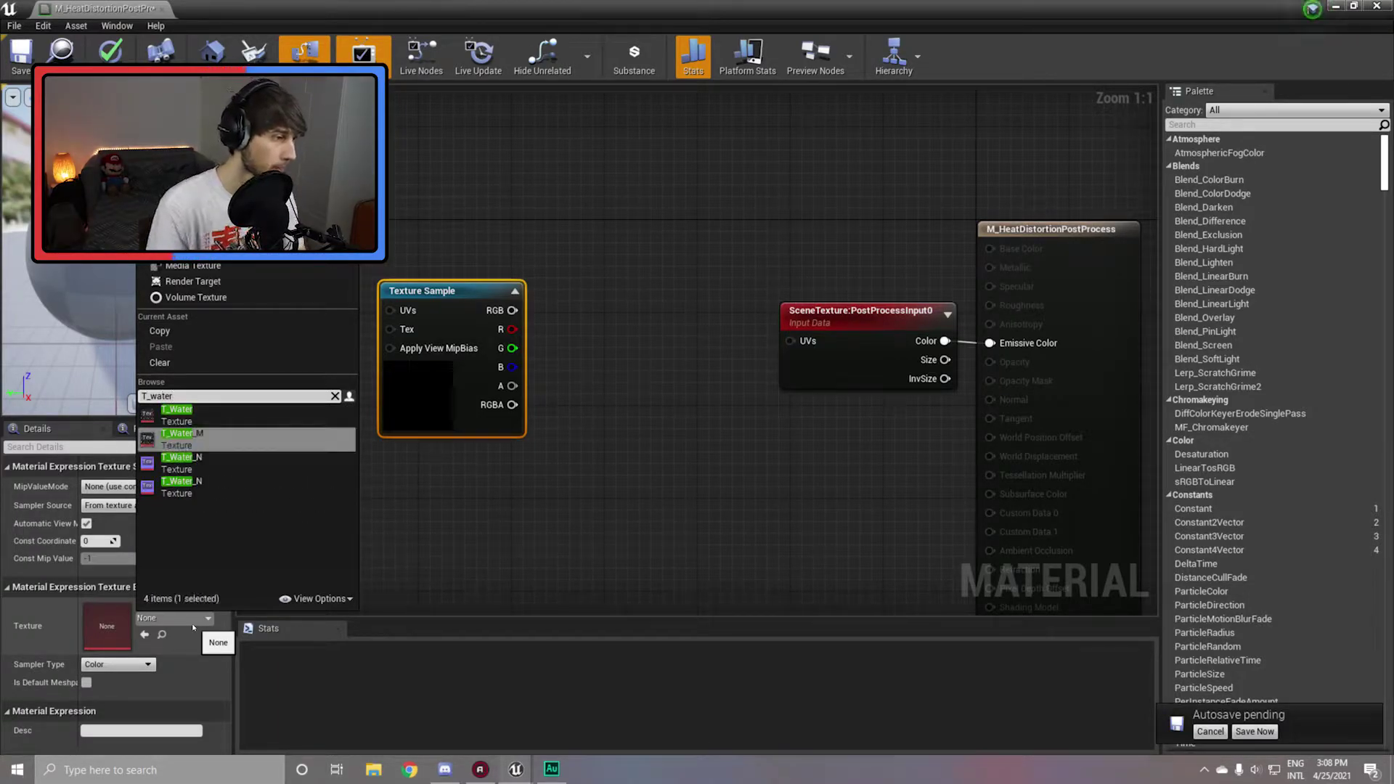
pyautogui.press('Return')
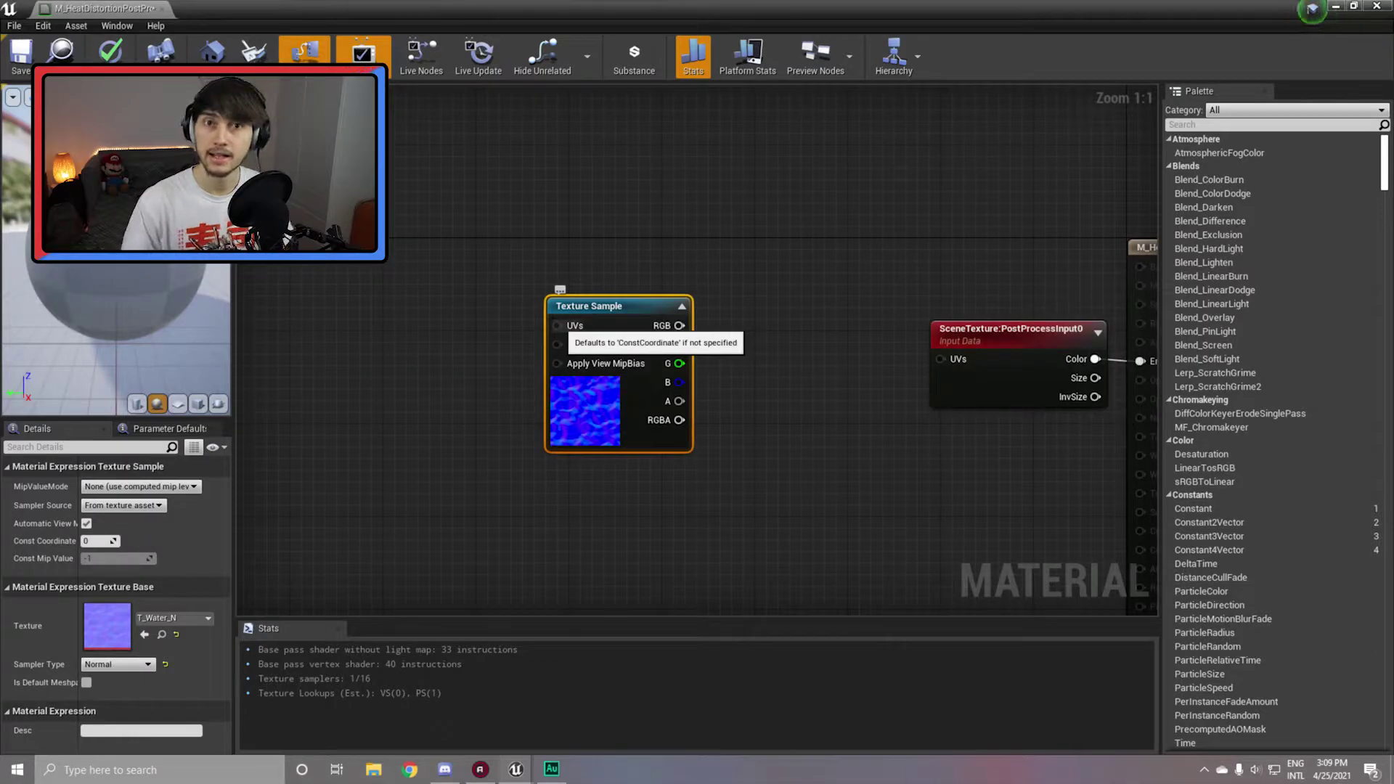
# Add a Panner node that drives the Texture Sample's UVs and place it before that node.
pyautogui.rightClick(480, 322)
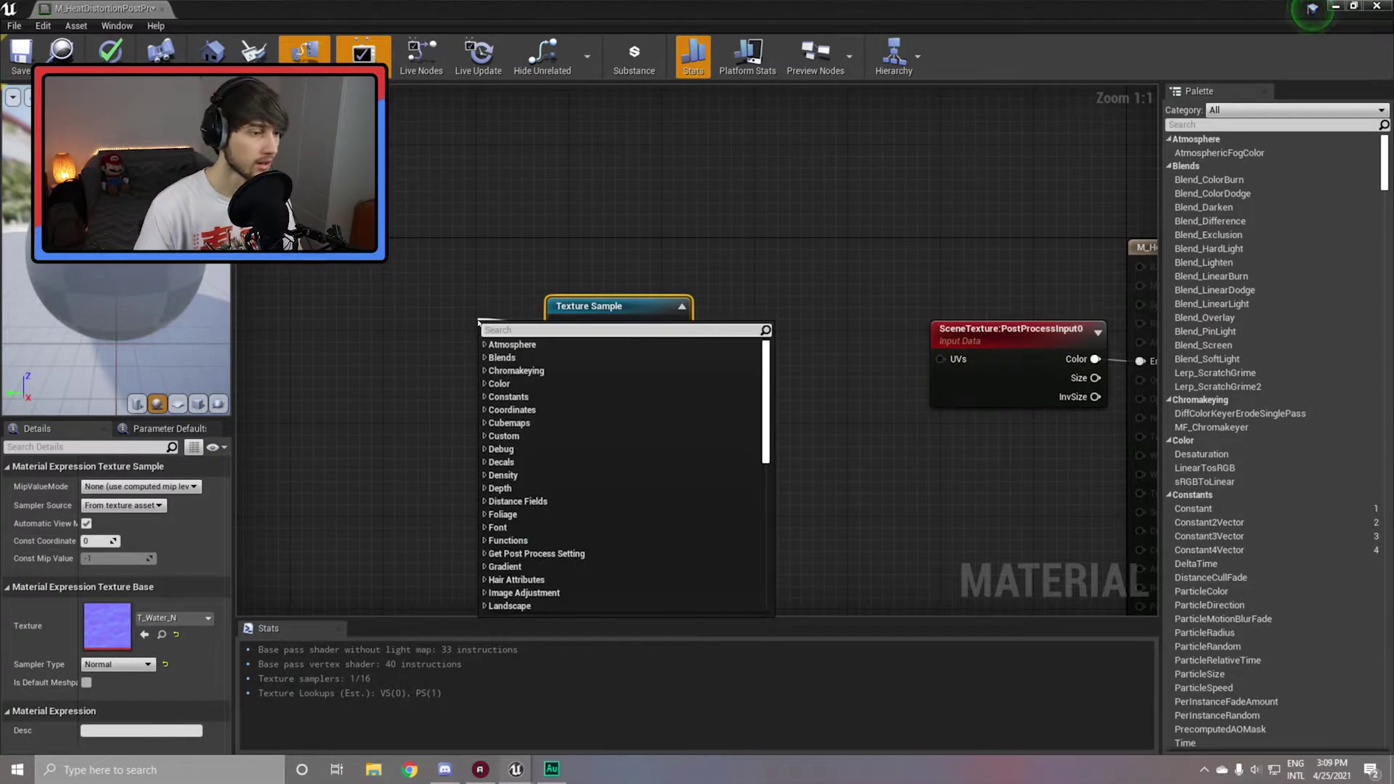
pyautogui.write('panner')
pyautogui.press('Return')
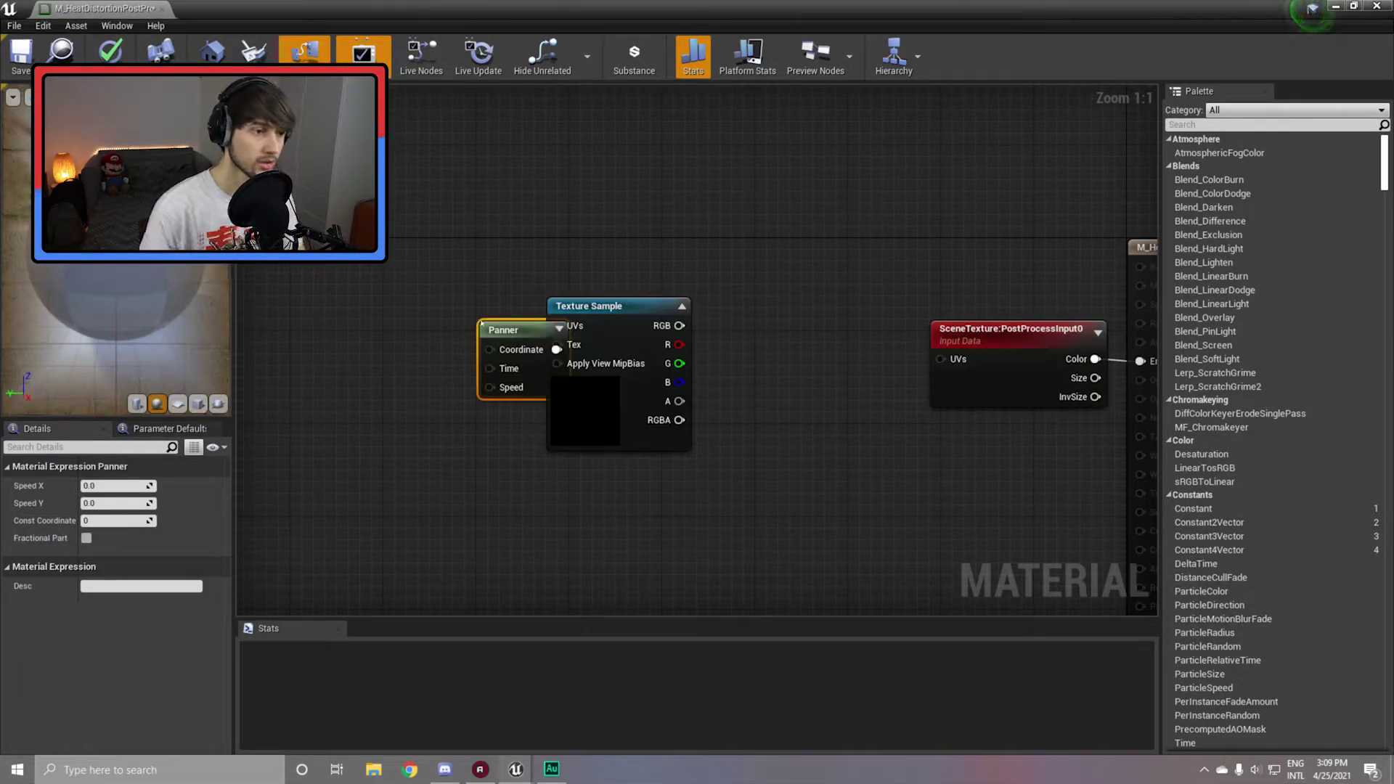
pyautogui.moveTo(482, 323); pyautogui.dragTo(412, 325)
# Feed the Panner's Coordinate input from a new Multiply node, with a TextureCoordinate node connected to the Multiply's A input.
pyautogui.moveTo(622, 334); pyautogui.dragTo(519, 334)
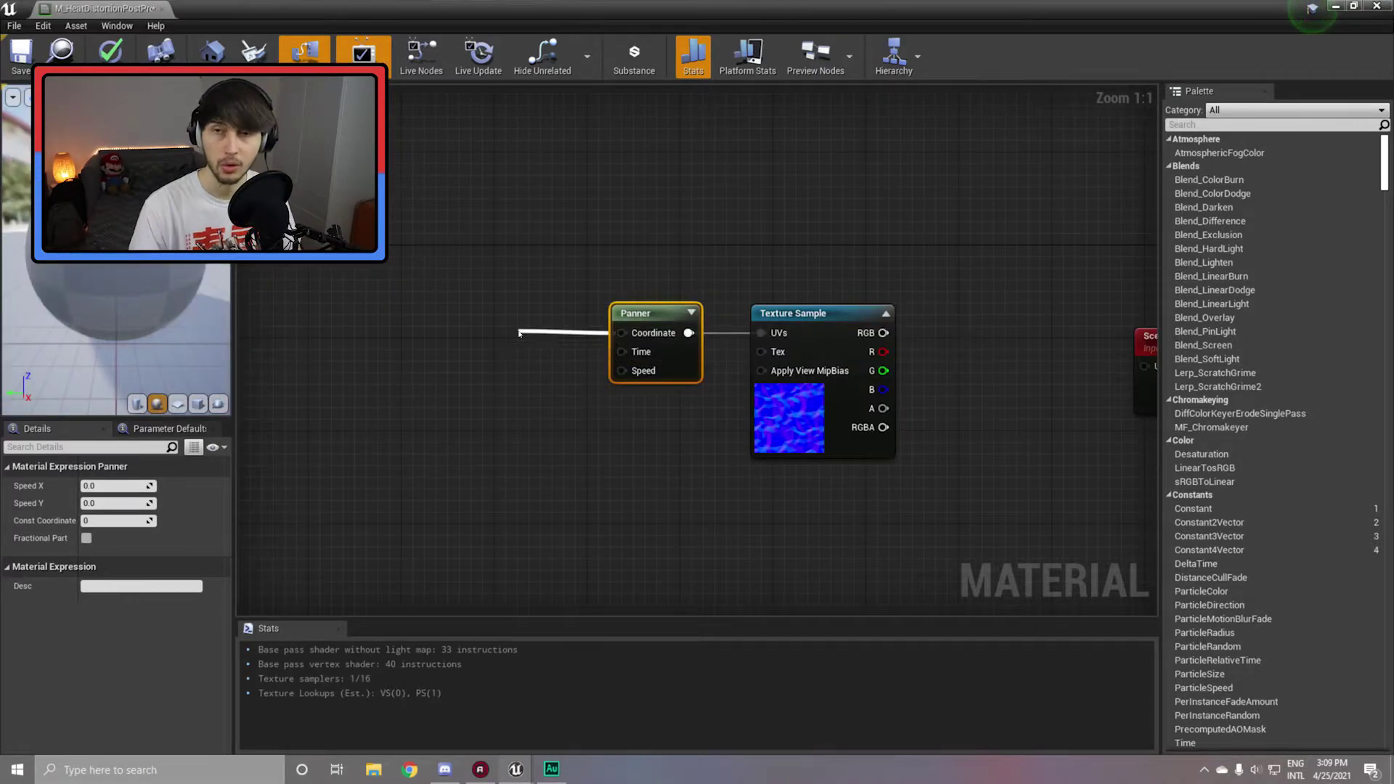
pyautogui.write('mult')
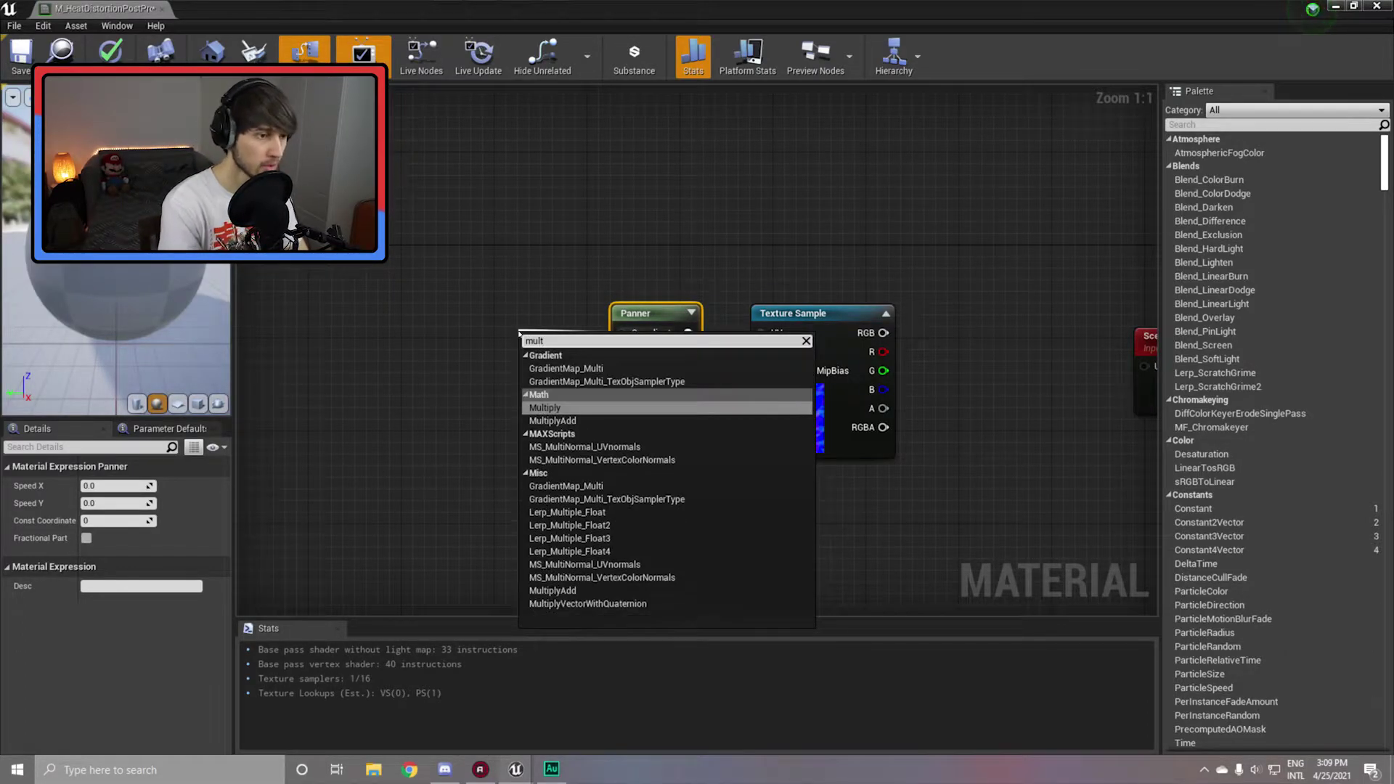
pyautogui.press('Return')
pyautogui.moveTo(533, 329); pyautogui.dragTo(408, 313)
pyautogui.write('texturo')
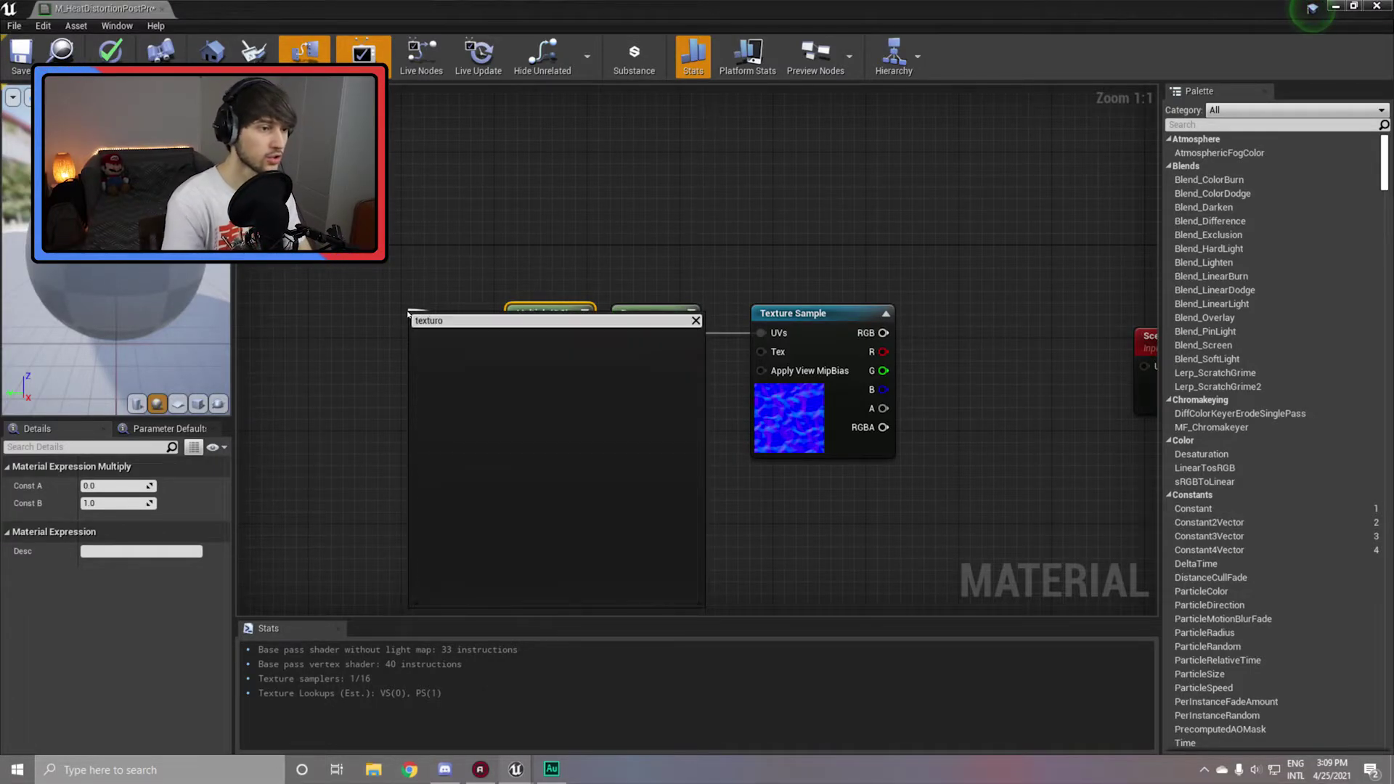
pyautogui.press('BackSpace')
pyautogui.write('e')
pyautogui.press('Return')
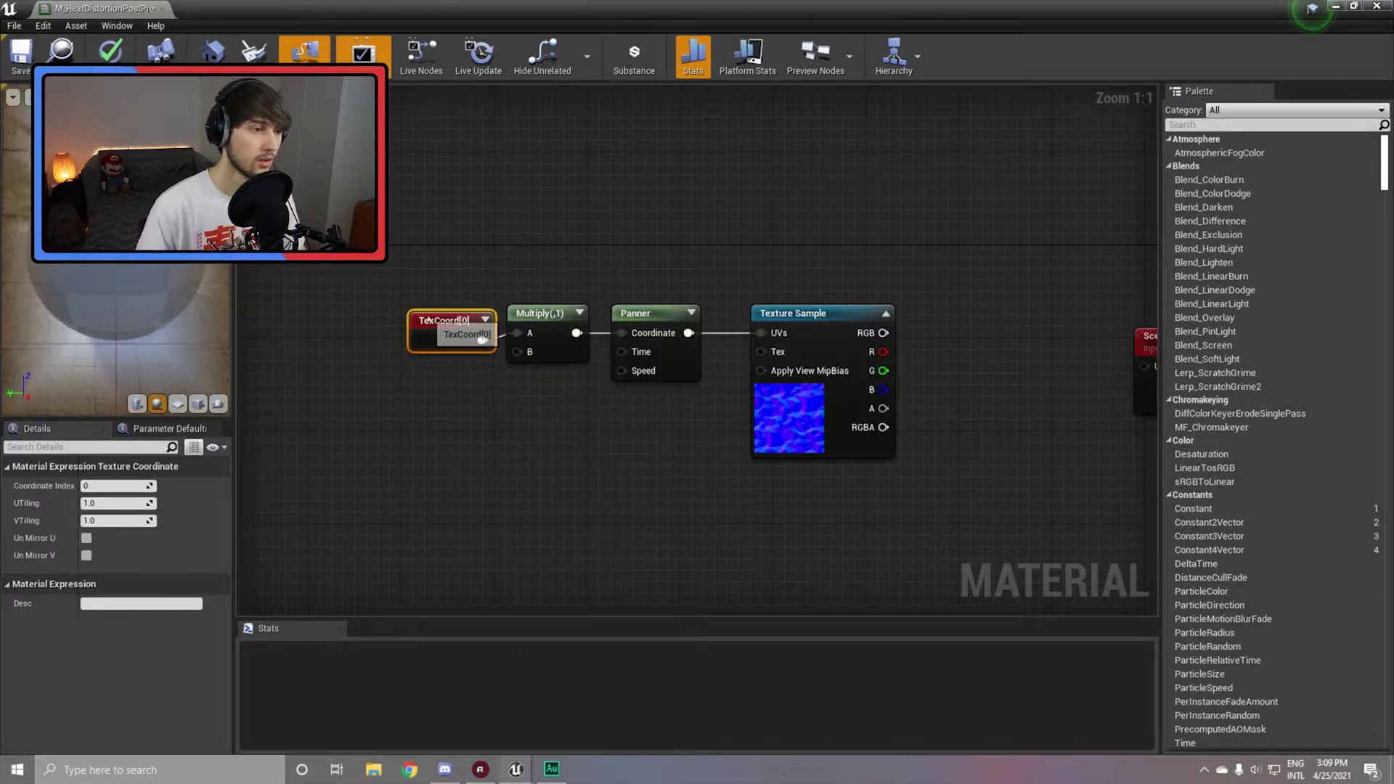
pyautogui.moveTo(428, 321); pyautogui.dragTo(417, 310)
# Set Const B of the texture coordinate's Multiply node to 0.1.
pyautogui.click(520, 309)
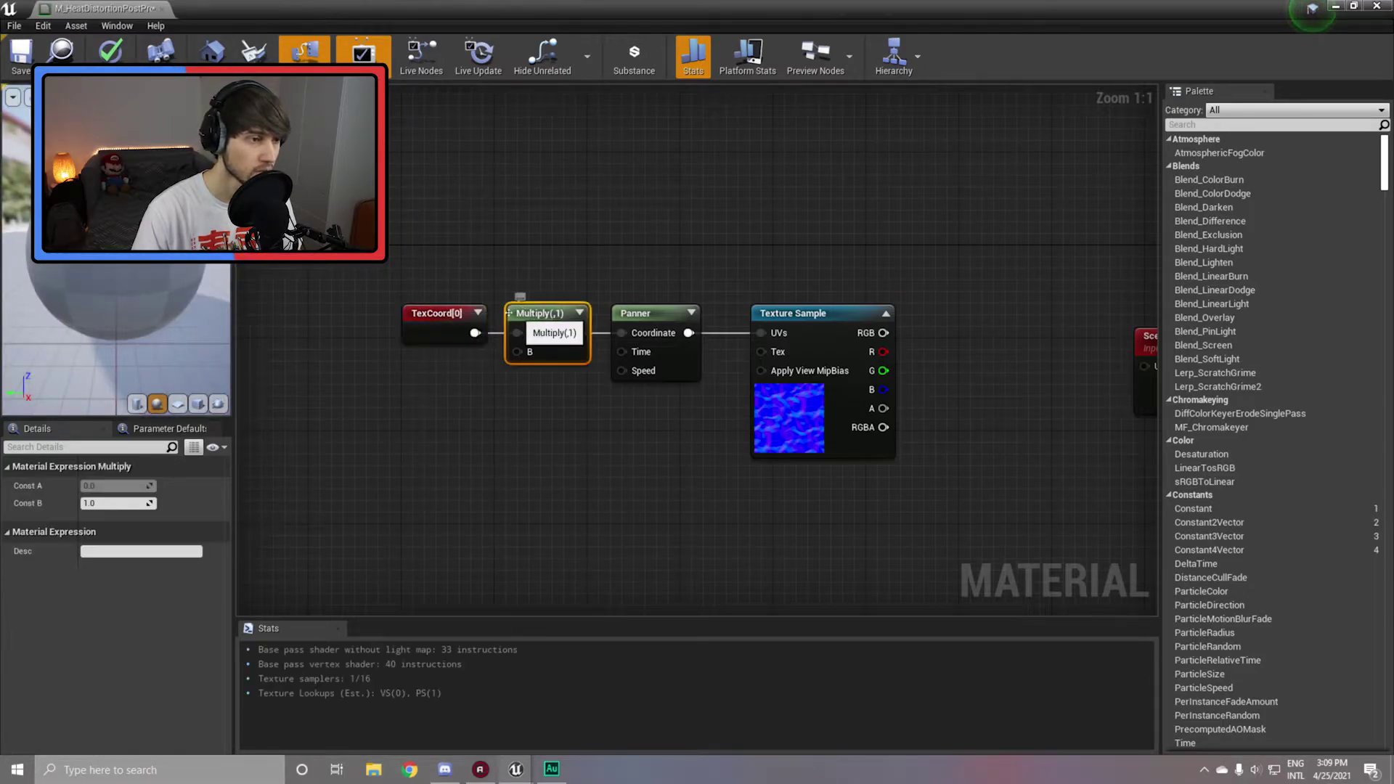
pyautogui.click(129, 502)
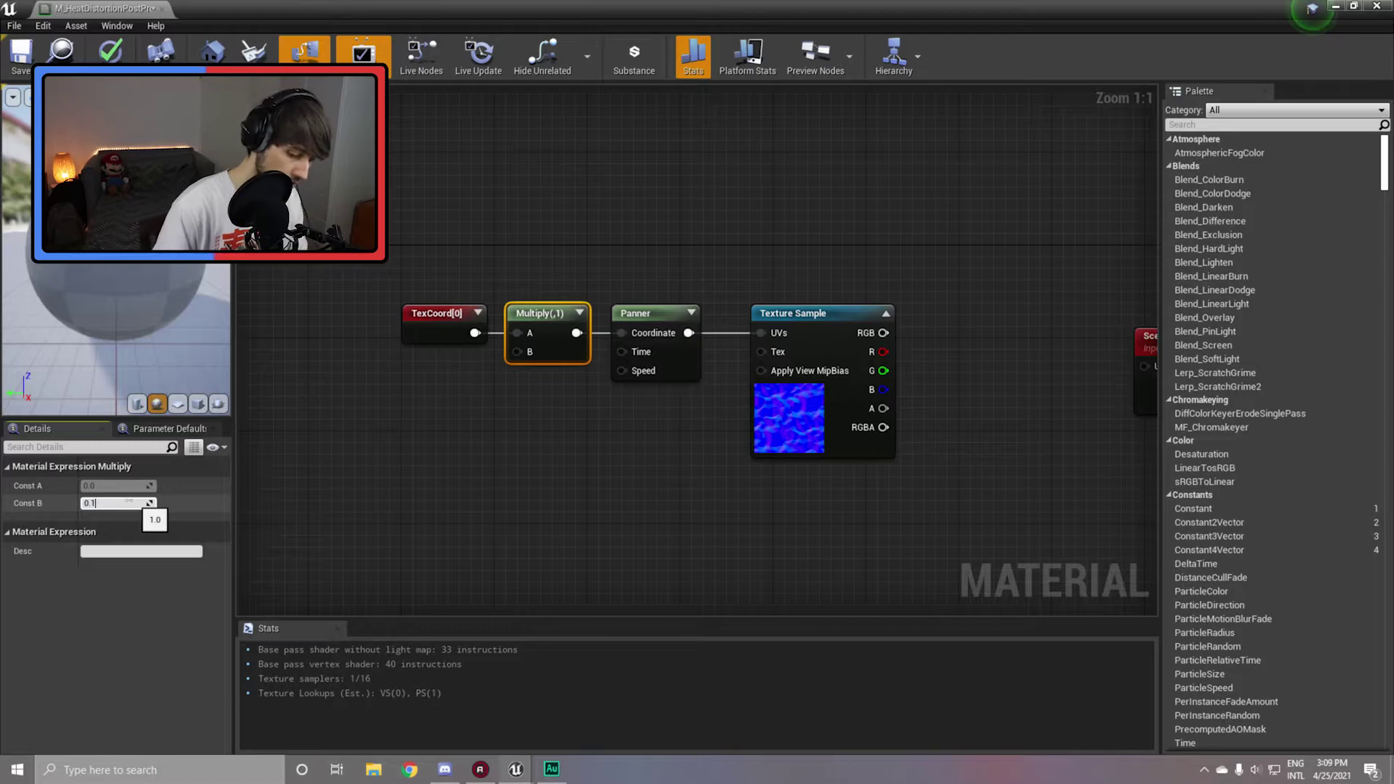
pyautogui.press('Return')
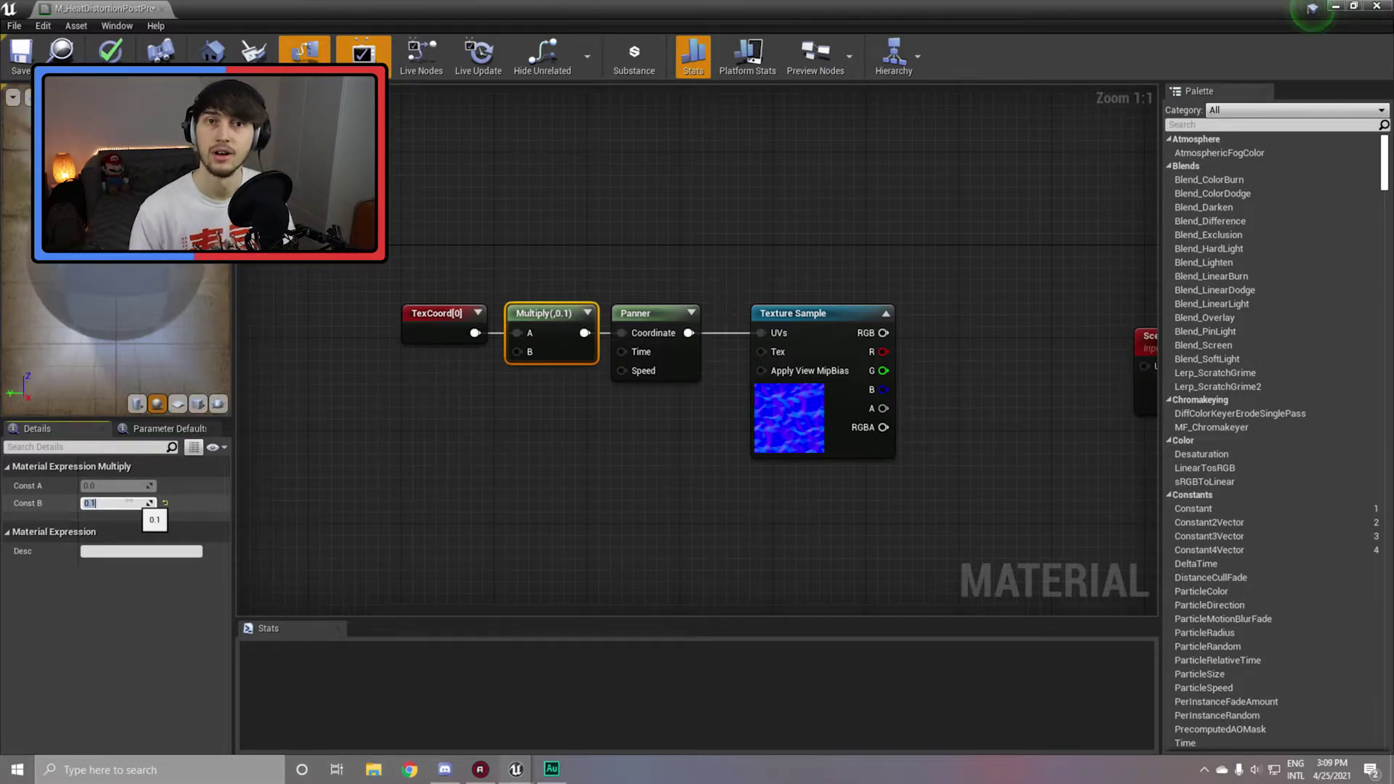
pyautogui.click(542, 320)
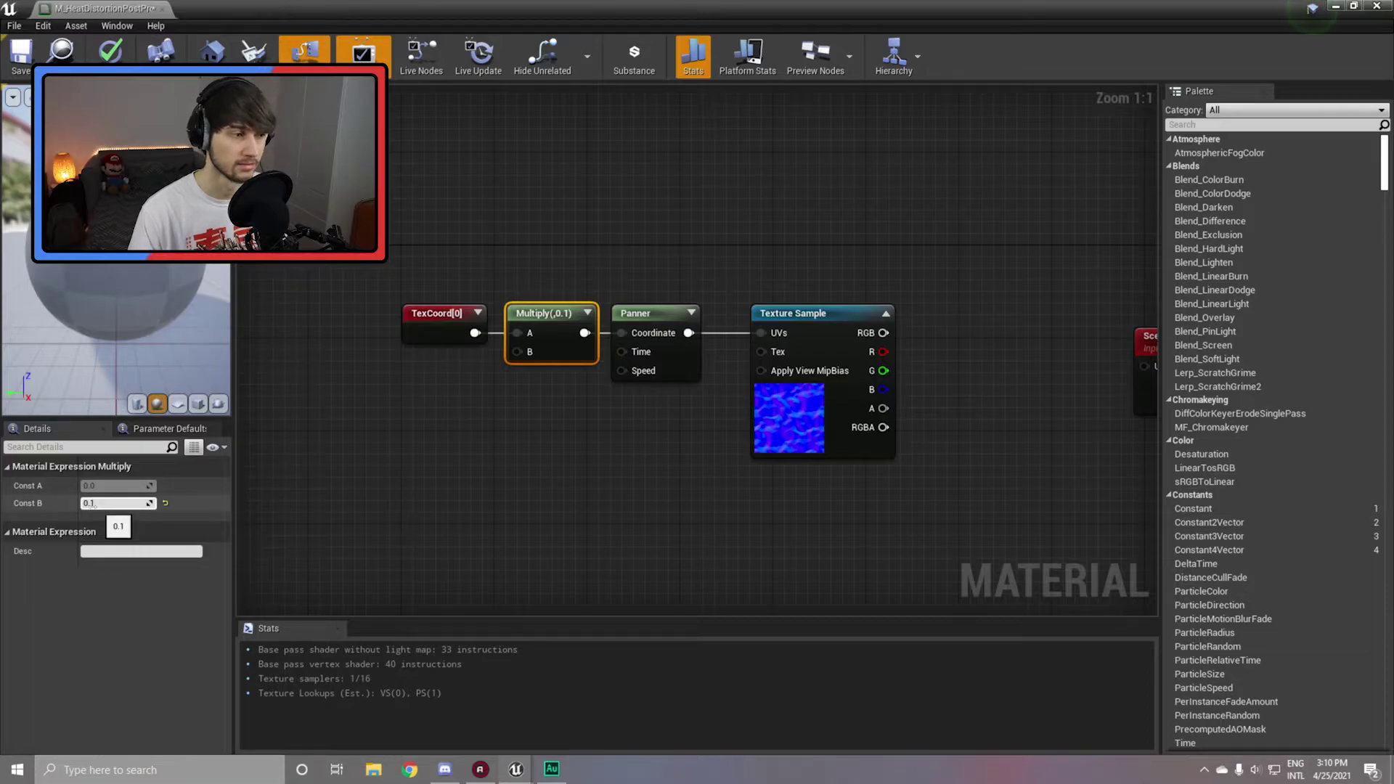
# Add an AppendVector node connected to the Panner's Speed input.
pyautogui.moveTo(421, 490); pyautogui.dragTo(405, 467, button='right')
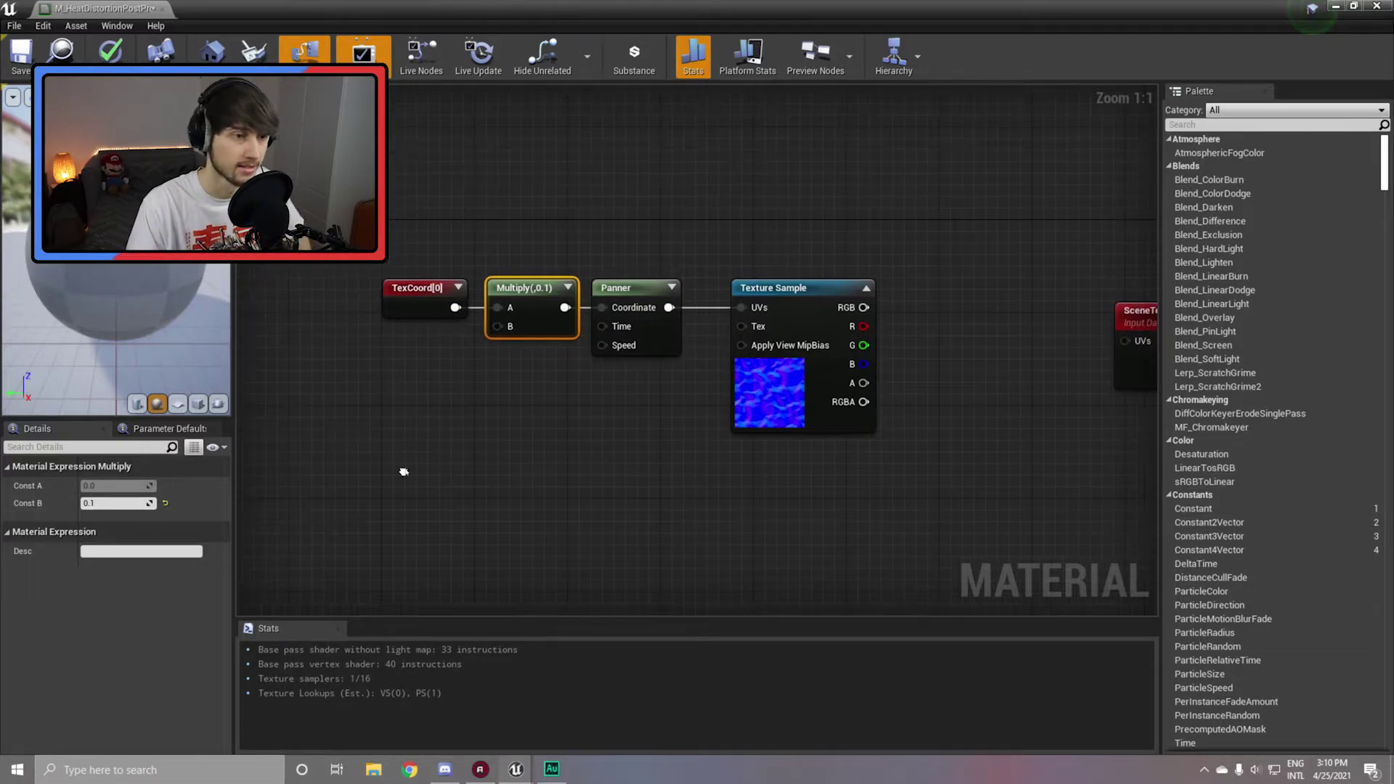
pyautogui.moveTo(603, 346); pyautogui.dragTo(536, 408)
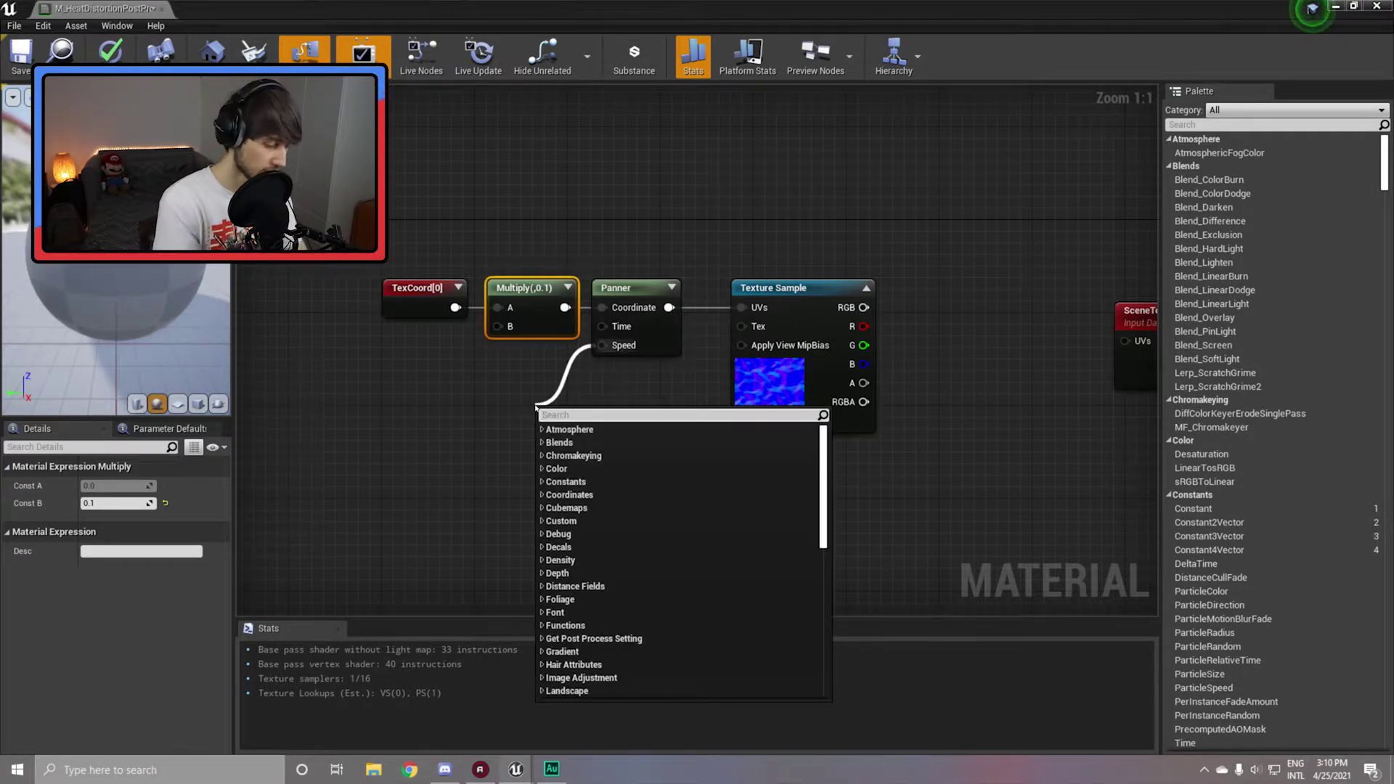
pyautogui.write('append')
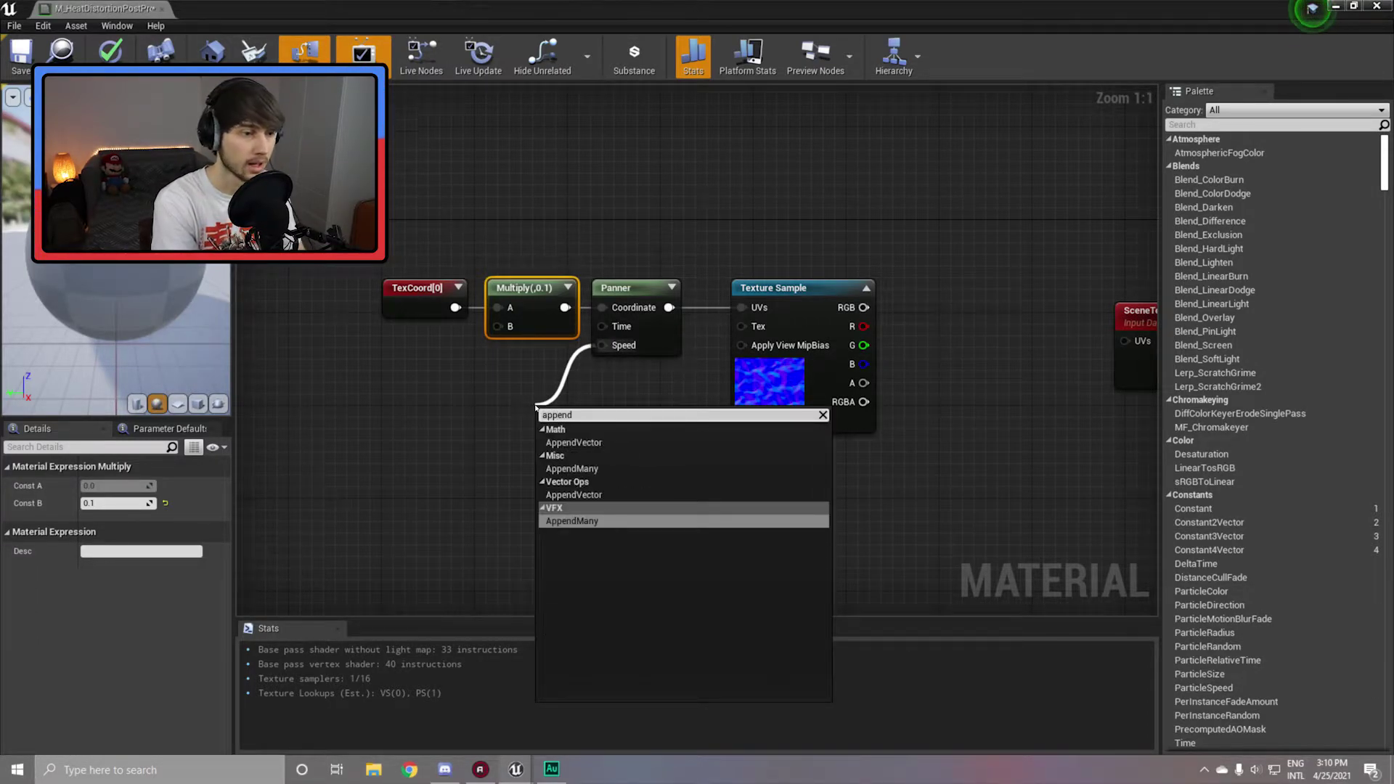
pyautogui.press('Up')
pyautogui.press('Up')
pyautogui.press('Up')
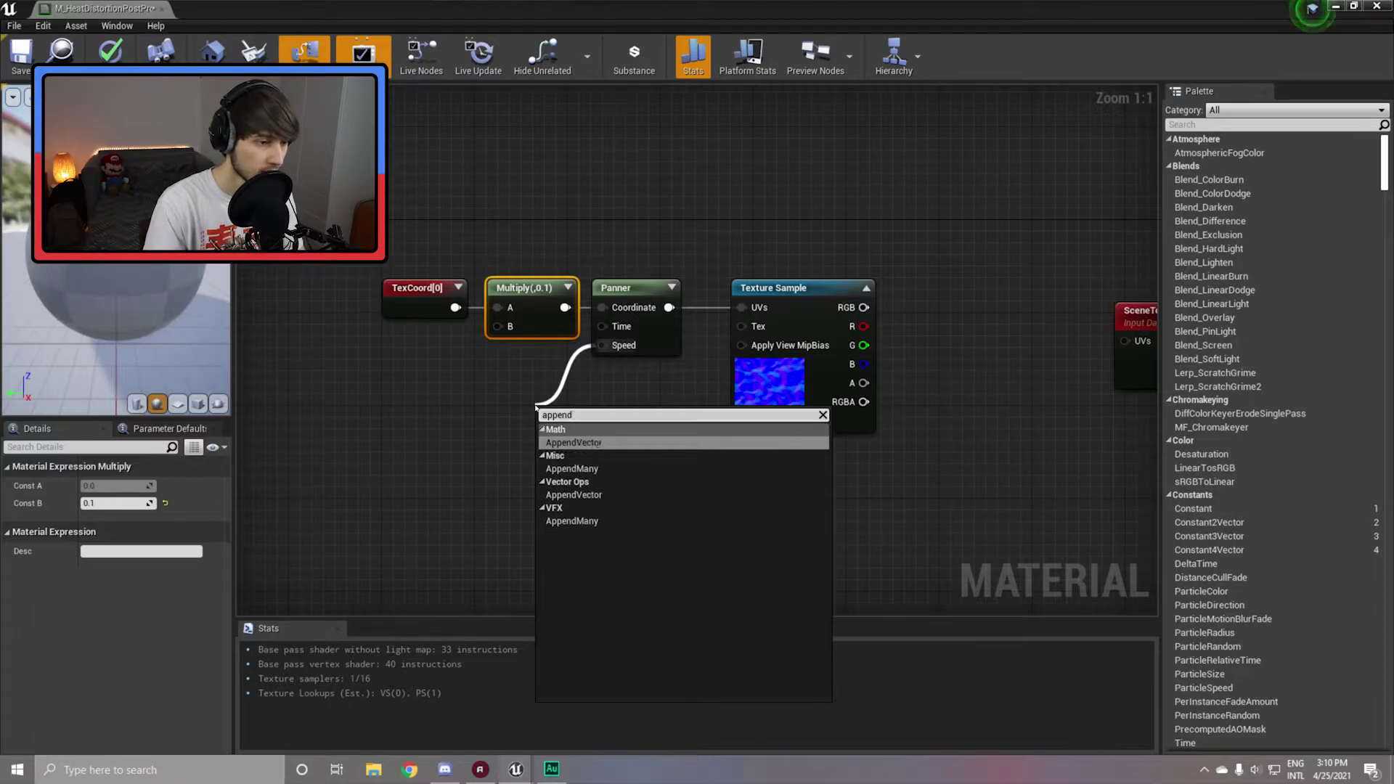
pyautogui.press('Return')
# Feed the Append node's A and B from new scalar parameters SpeedX and SpeedY, and open SpeedX's default value for editing.
pyautogui.moveTo(555, 422); pyautogui.dragTo(505, 391)
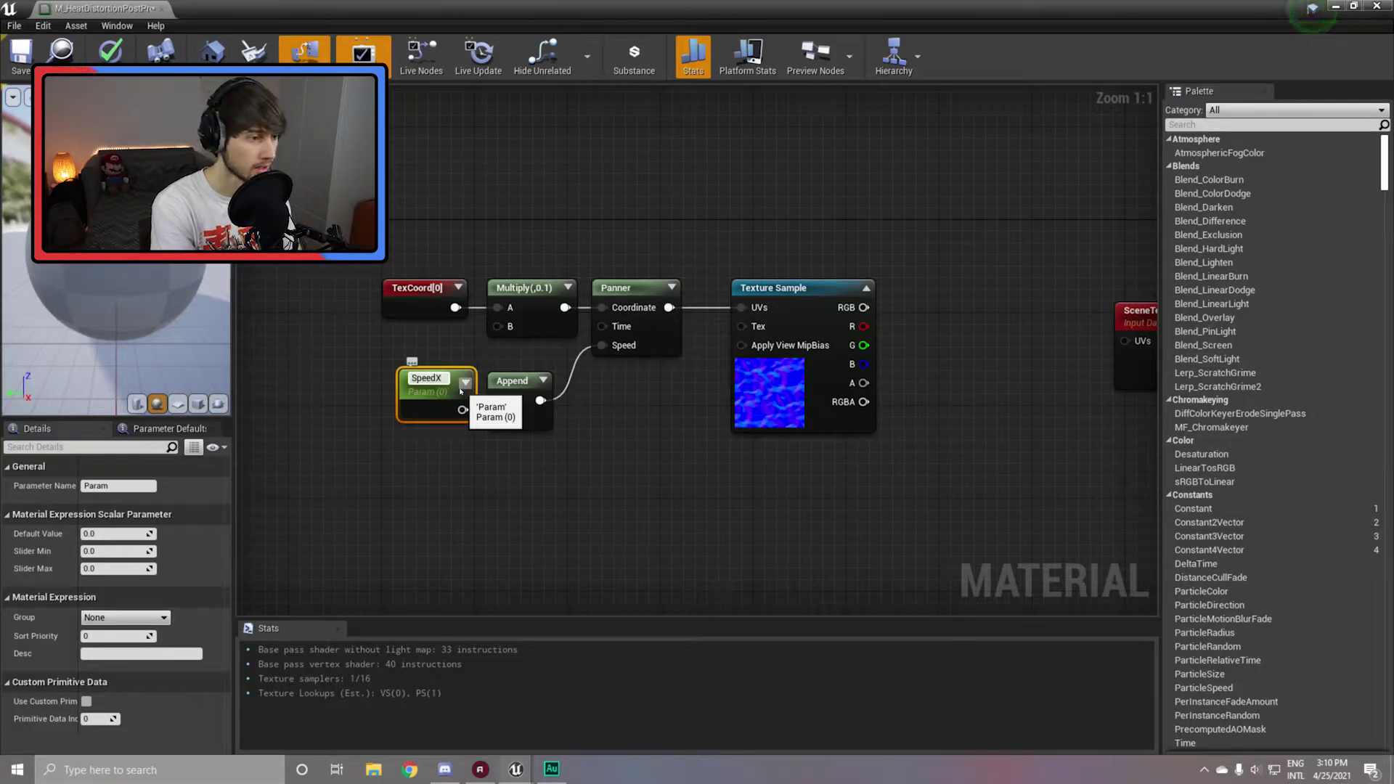
pyautogui.click(421, 473)
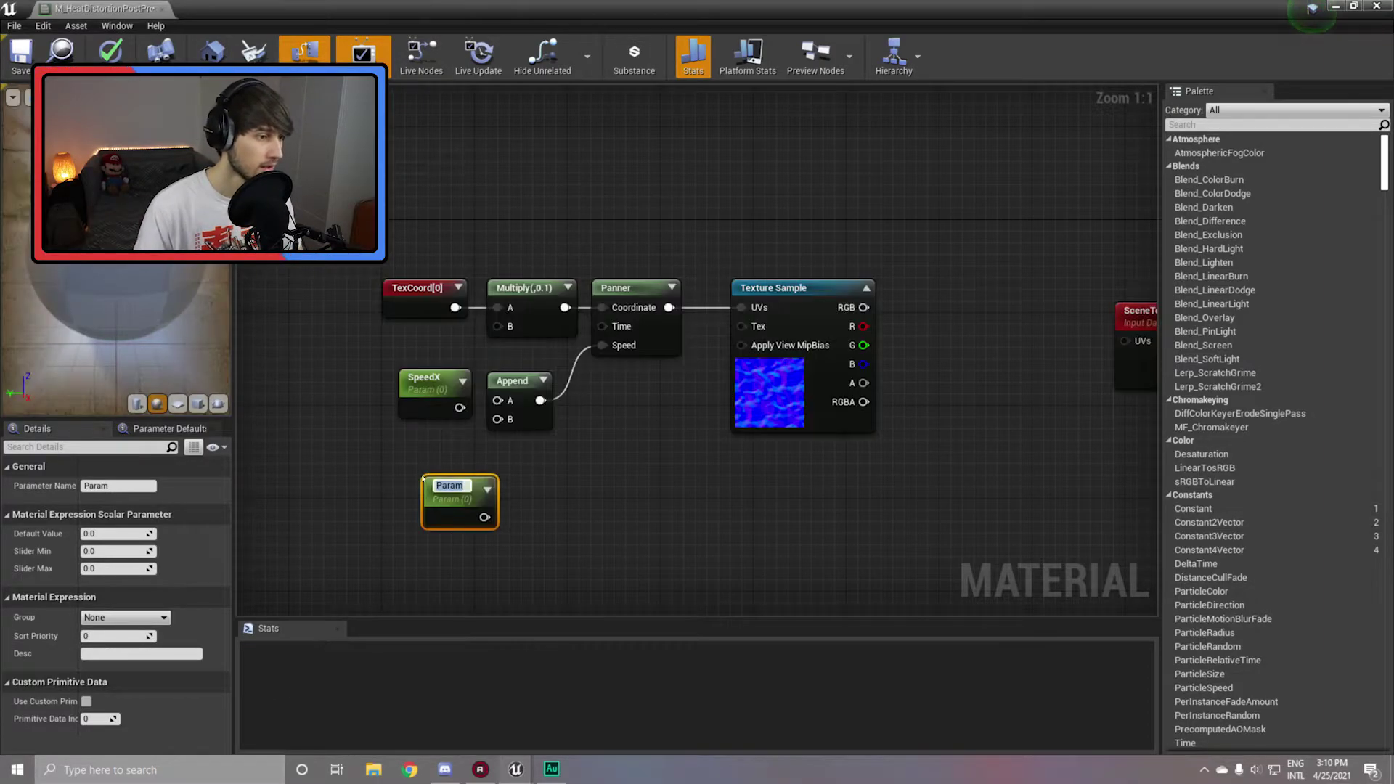
pyautogui.write('SpeedY')
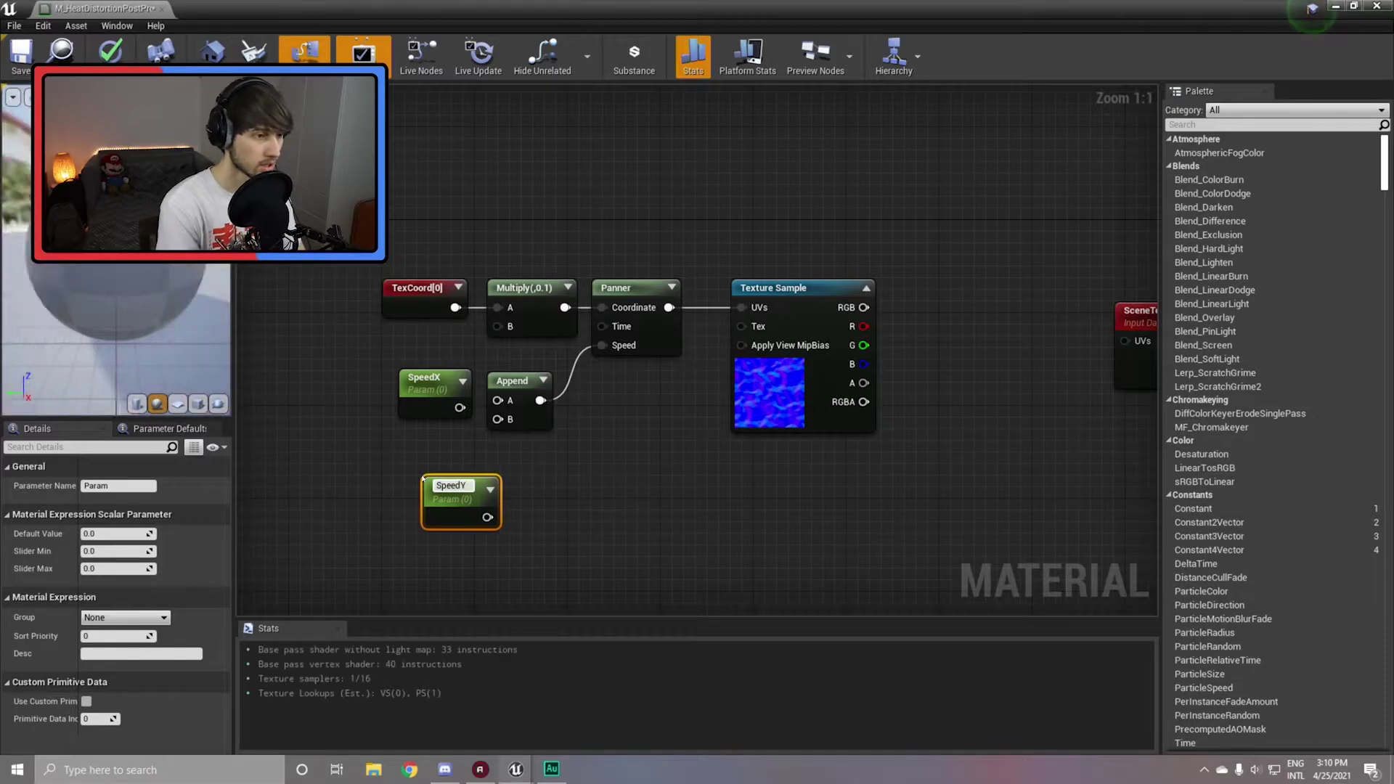
pyautogui.press('Return')
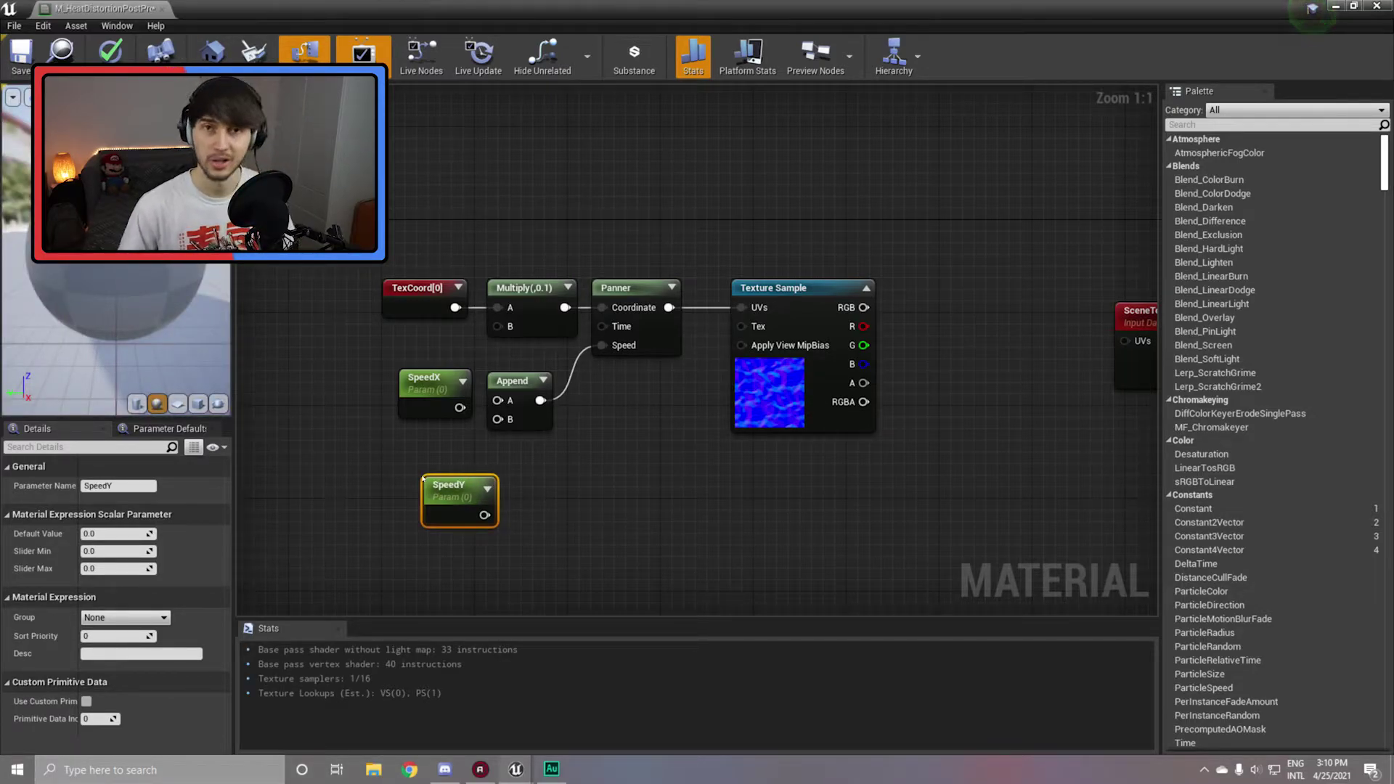
pyautogui.moveTo(459, 499); pyautogui.dragTo(496, 419)
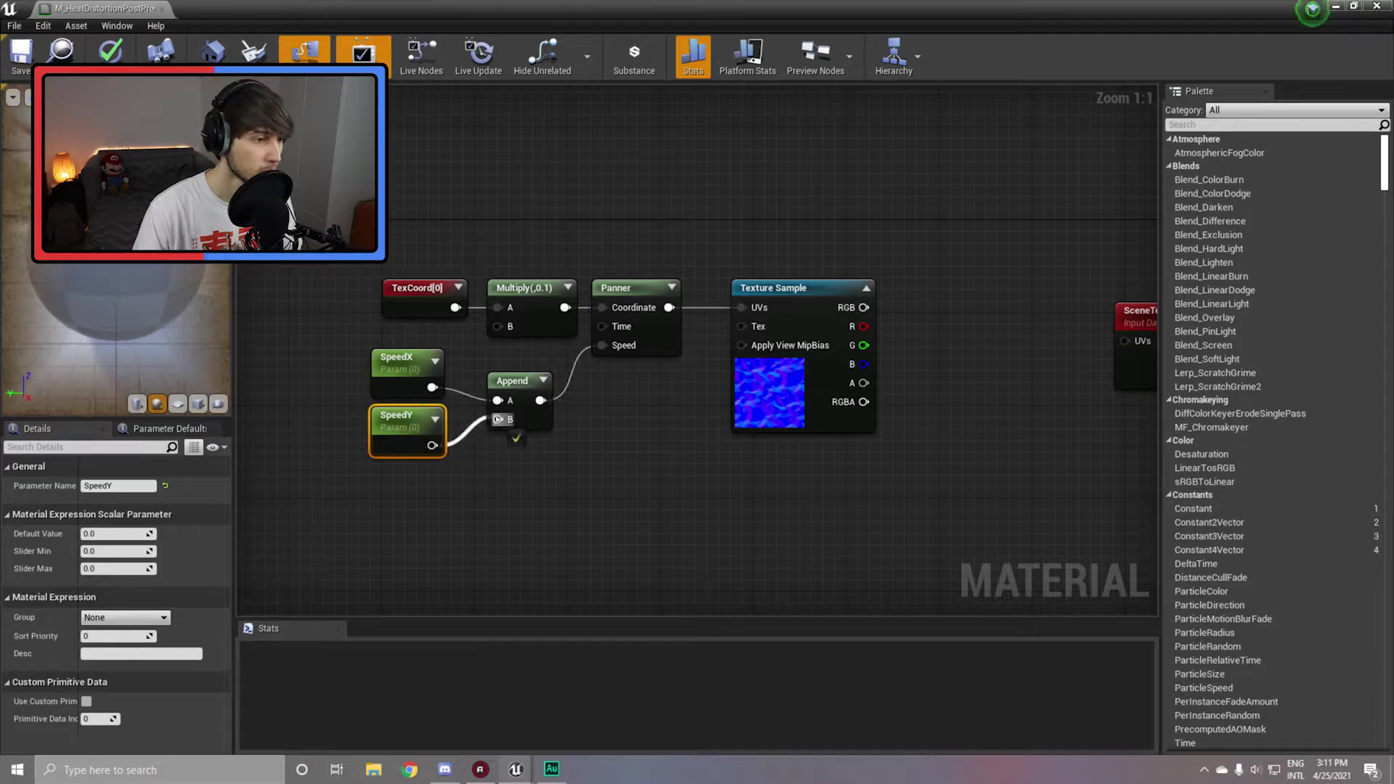
pyautogui.click(390, 366)
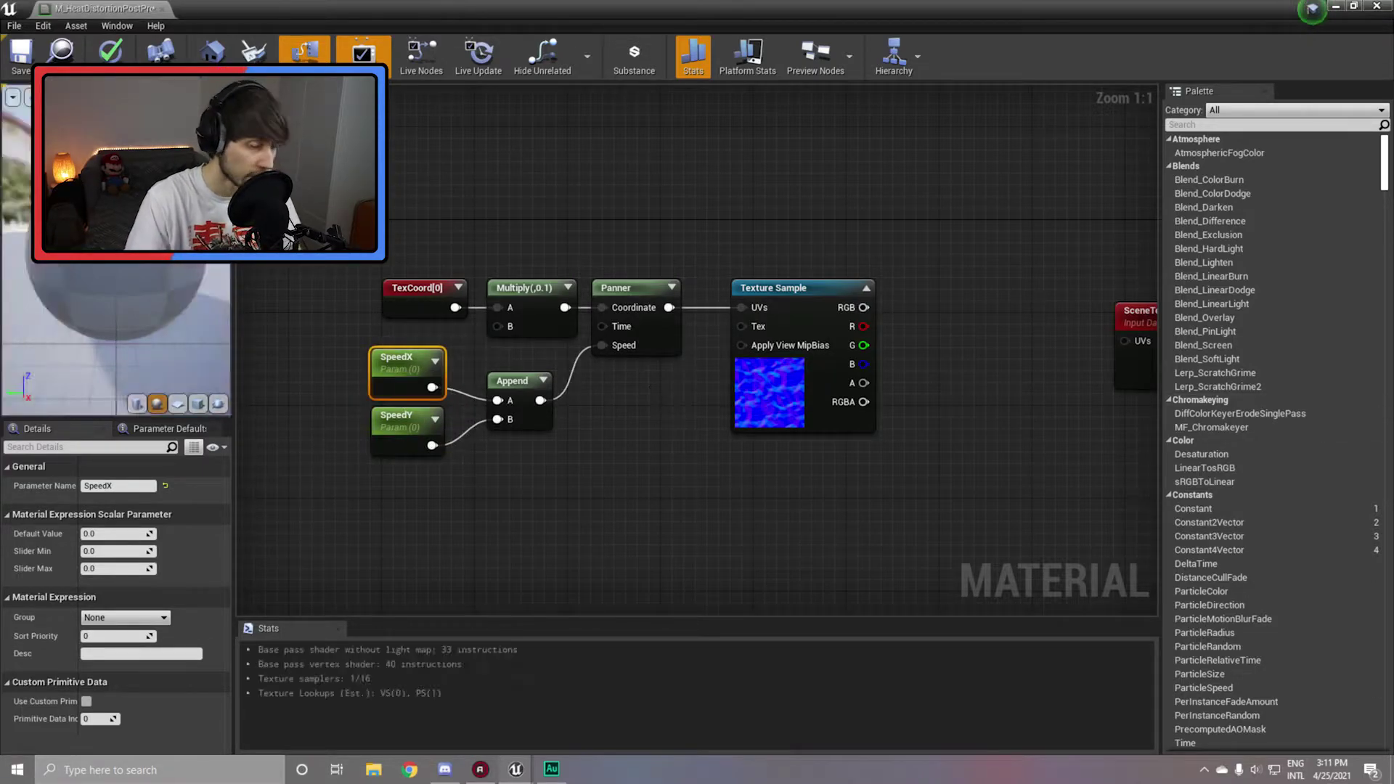
pyautogui.click(117, 533)
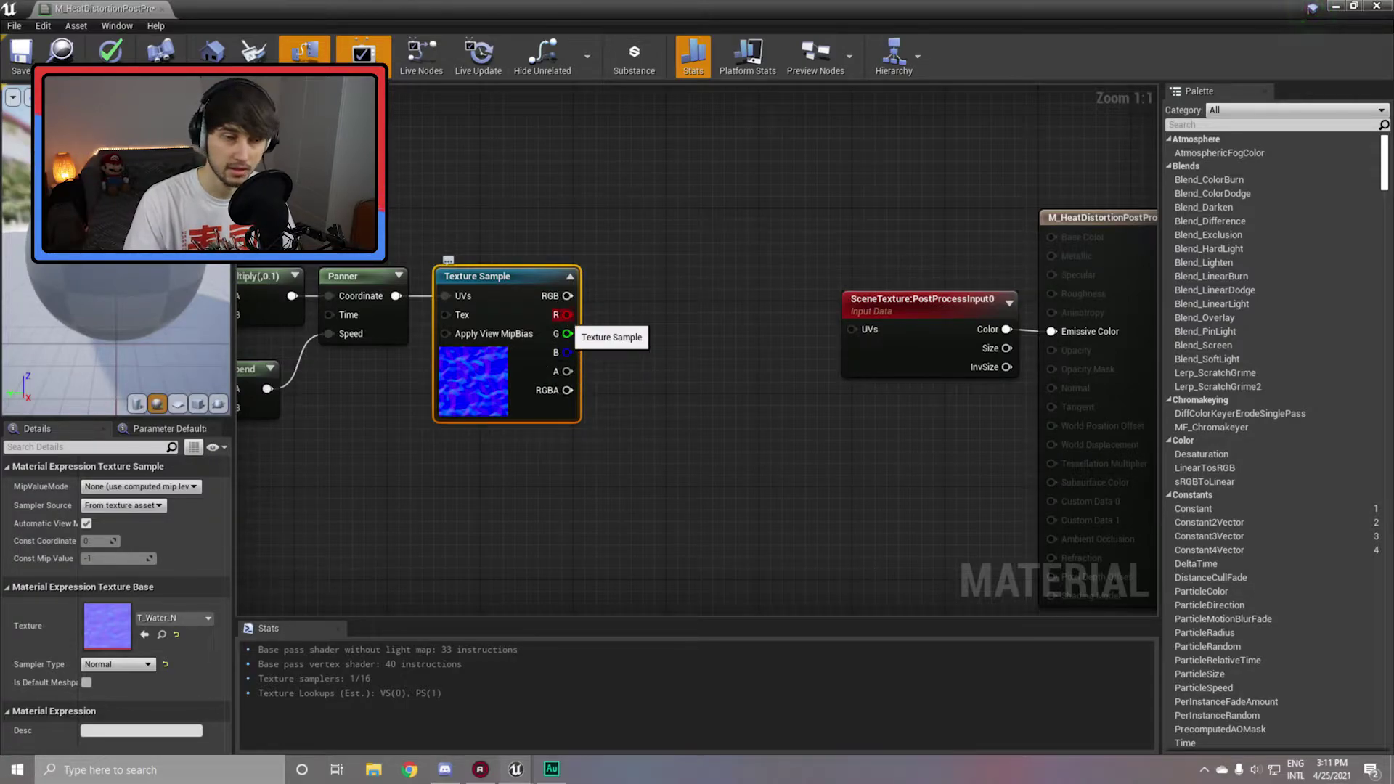
# Add a Multiply node whose A input takes the Texture Sample's R output.
pyautogui.moveTo(567, 314); pyautogui.dragTo(667, 409)
pyautogui.write('mutl')
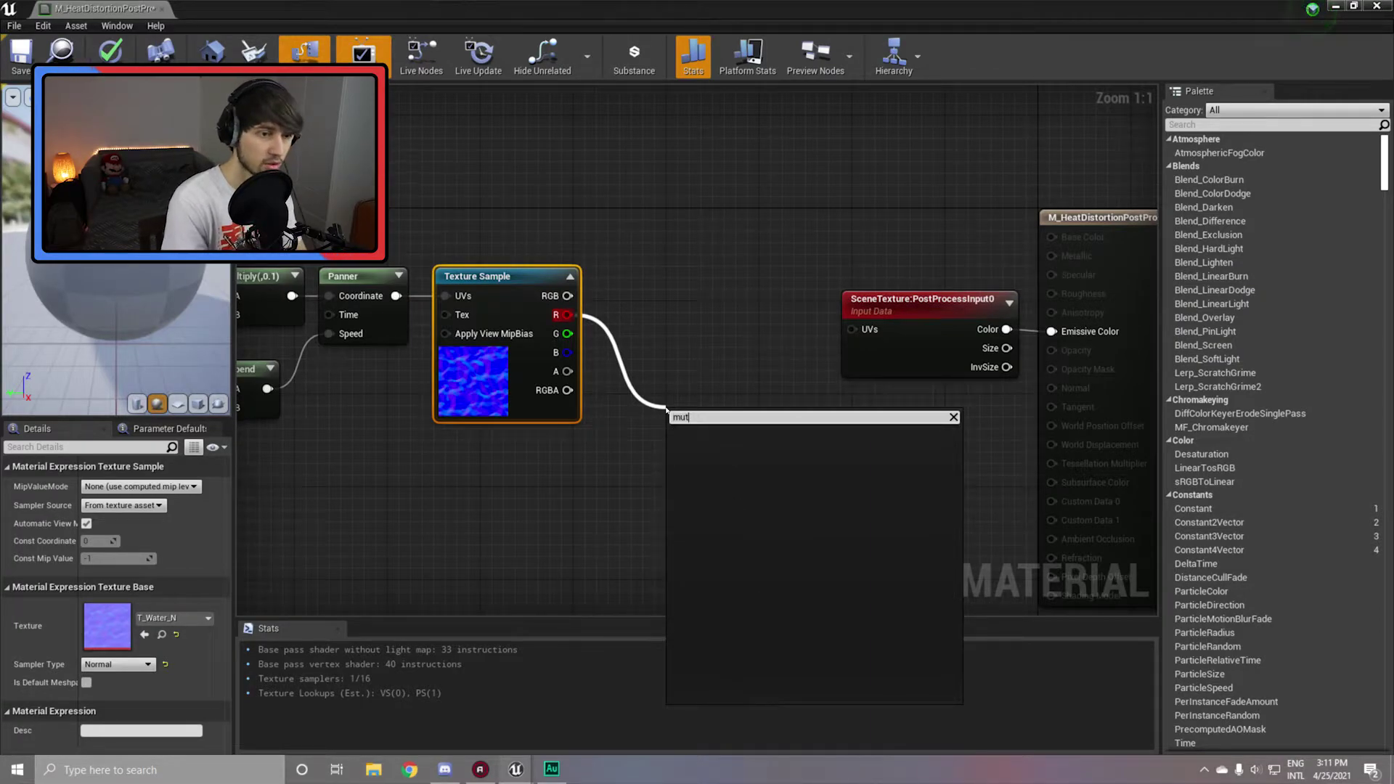
pyautogui.press('BackSpace')
pyautogui.write('ltiply')
pyautogui.press('Return')
# Add a scalar parameter named intensity with a default value of 0.5 and connect it to the new Multiply's B input.
pyautogui.moveTo(644, 455); pyautogui.dragTo(491, 468)
pyautogui.click(493, 470)
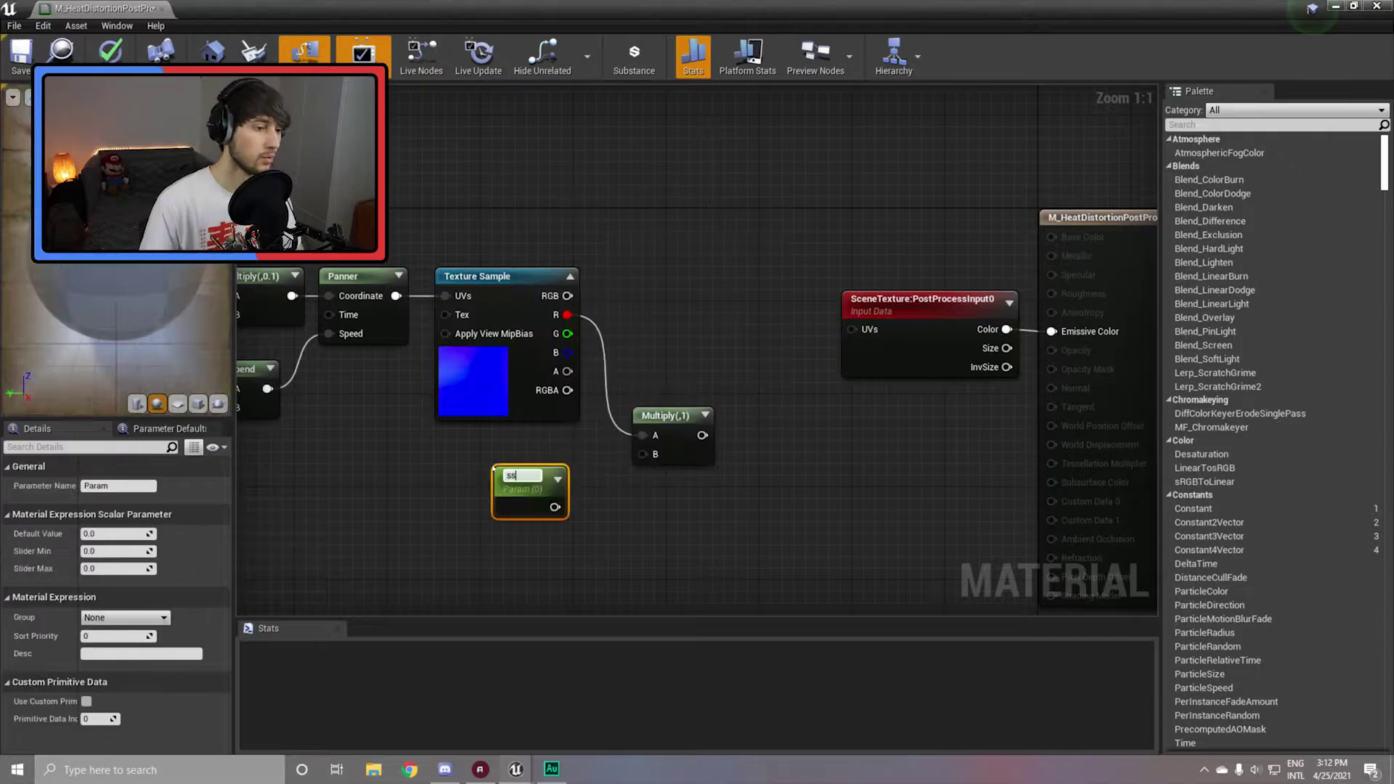
pyautogui.write('Inse')
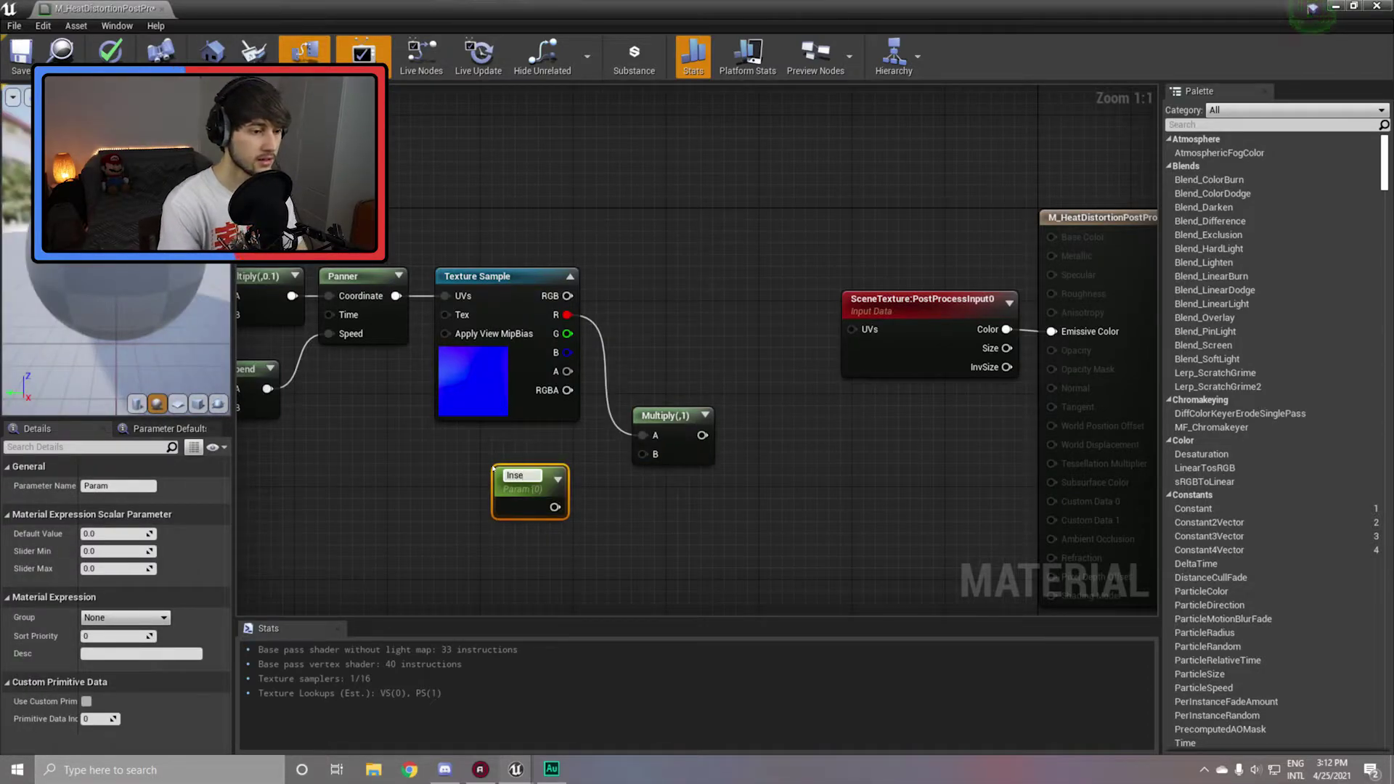
pyautogui.moveTo(555, 507); pyautogui.dragTo(643, 455)
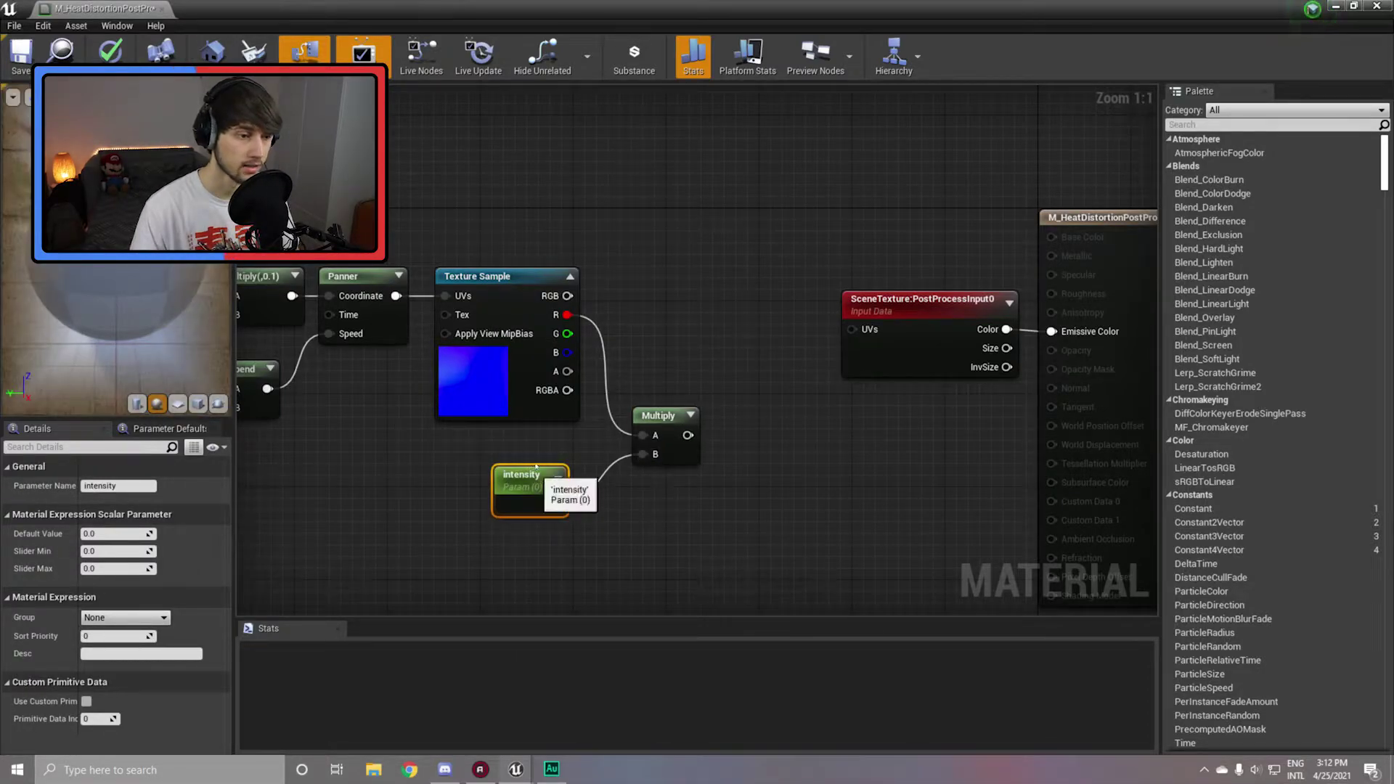
pyautogui.moveTo(532, 471); pyautogui.dragTo(545, 459)
pyautogui.click(109, 534)
pyautogui.press('Return')
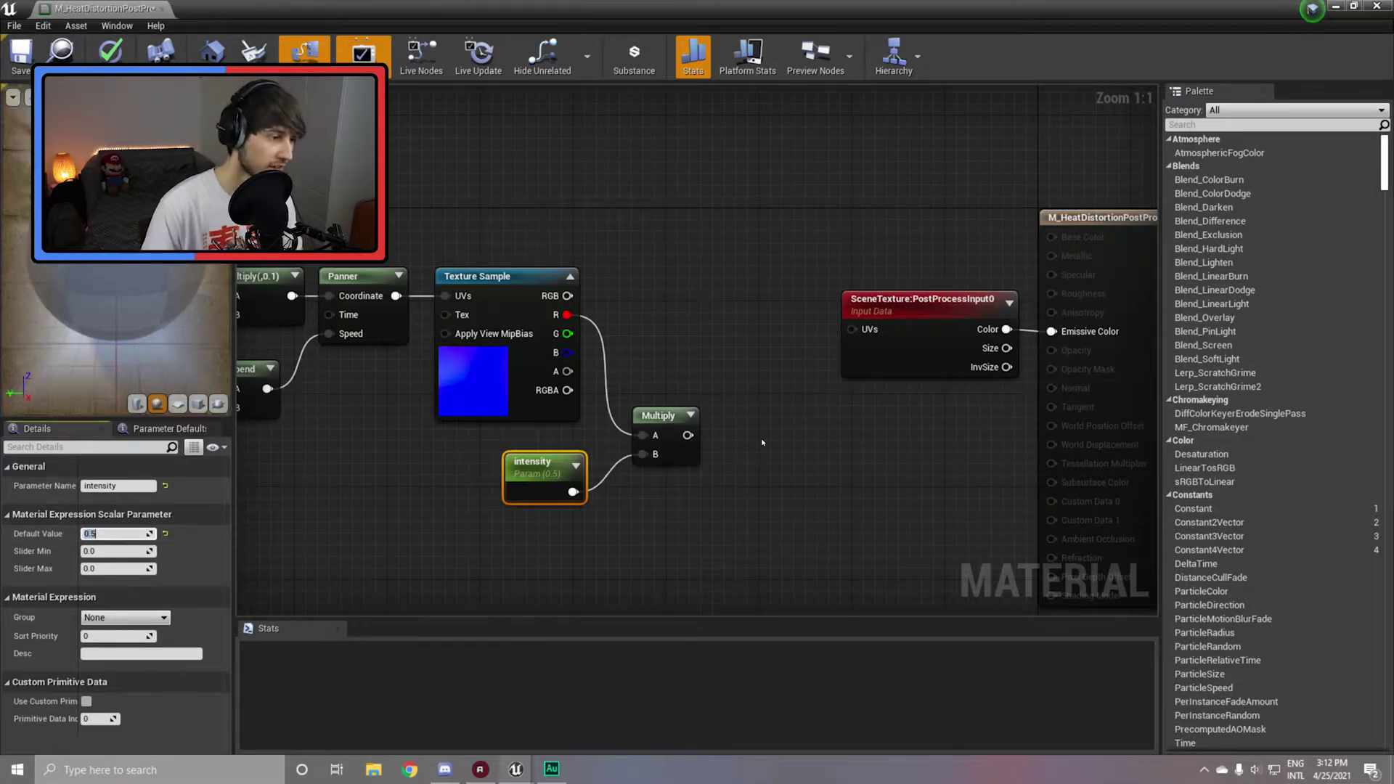
# Create an Add node from the intensity Multiply's output and wire that output into the Add's B input.
pyautogui.moveTo(760, 440); pyautogui.dragTo(690, 461, button='right')
pyautogui.moveTo(619, 455); pyautogui.dragTo(682, 376)
pyautogui.write('add')
pyautogui.press('Return')
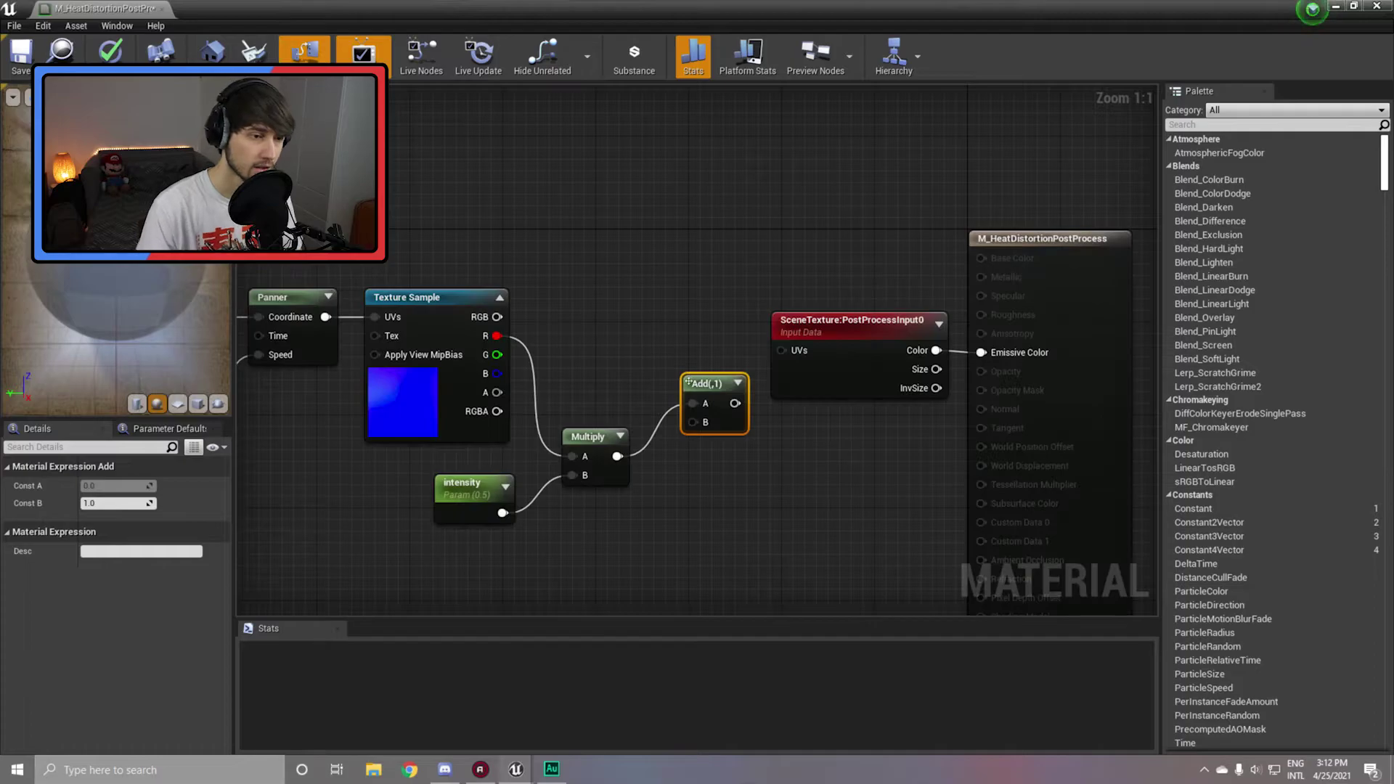
pyautogui.moveTo(693, 422); pyautogui.dragTo(617, 456)
# Create a TextureCoordinate node feeding the Add's A input and place it above the Multiply node.
pyautogui.moveTo(693, 403); pyautogui.dragTo(608, 340)
pyautogui.write('textur')
pyautogui.press('Return')
pyautogui.click(610, 341)
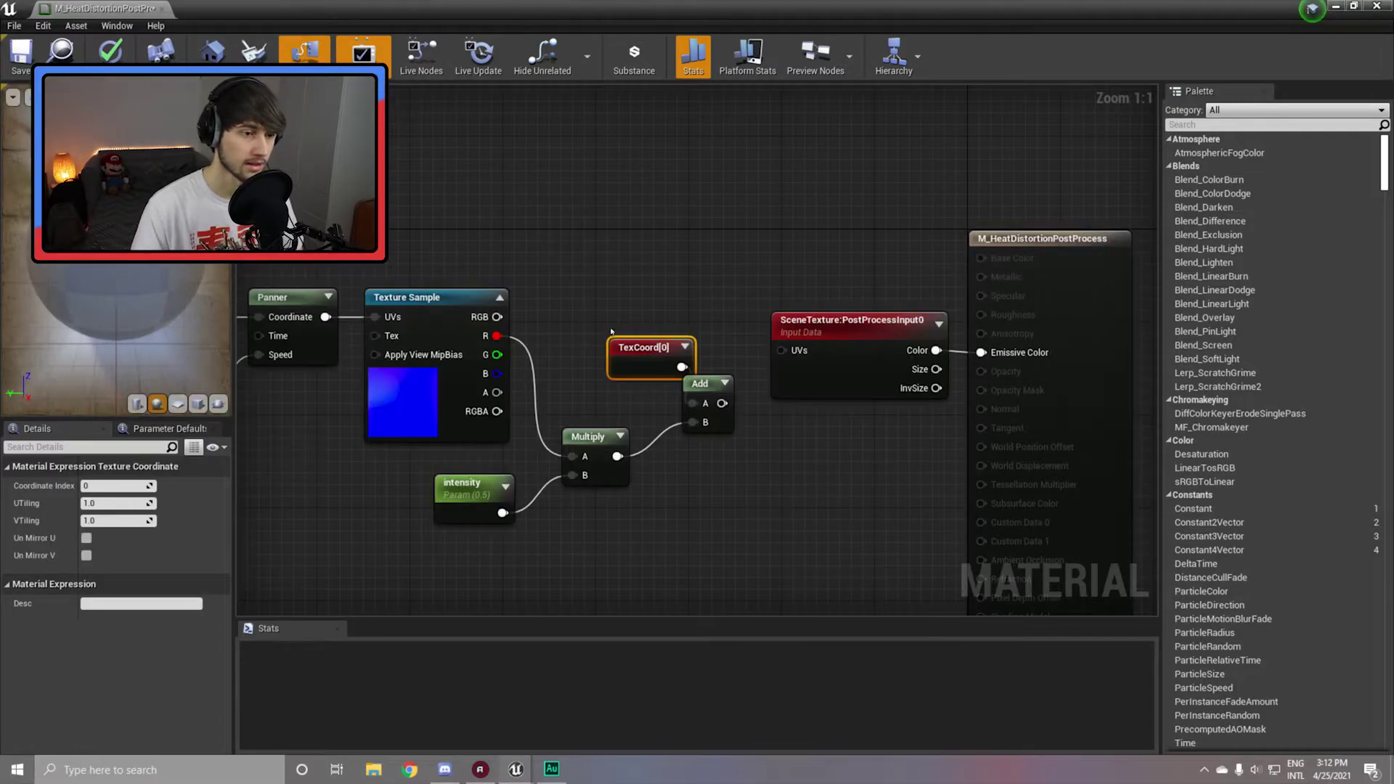
pyautogui.moveTo(639, 346); pyautogui.dragTo(579, 297)
# Connect the Add output to the UVs input of the PostProcessInput0 SceneTexture node and align the Add node with it.
pyautogui.moveTo(700, 384); pyautogui.dragTo(695, 344)
pyautogui.moveTo(717, 363); pyautogui.dragTo(783, 351)
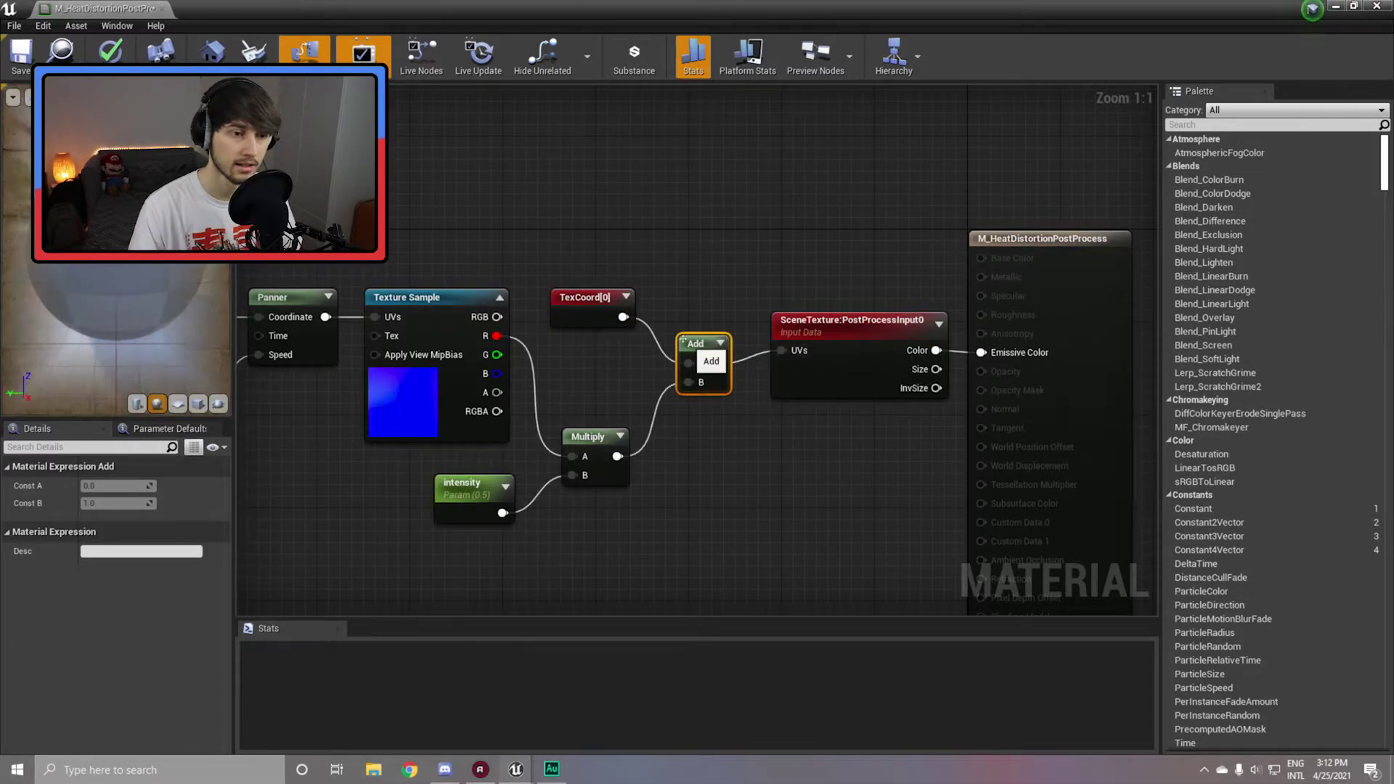
pyautogui.moveTo(683, 338); pyautogui.dragTo(682, 327)
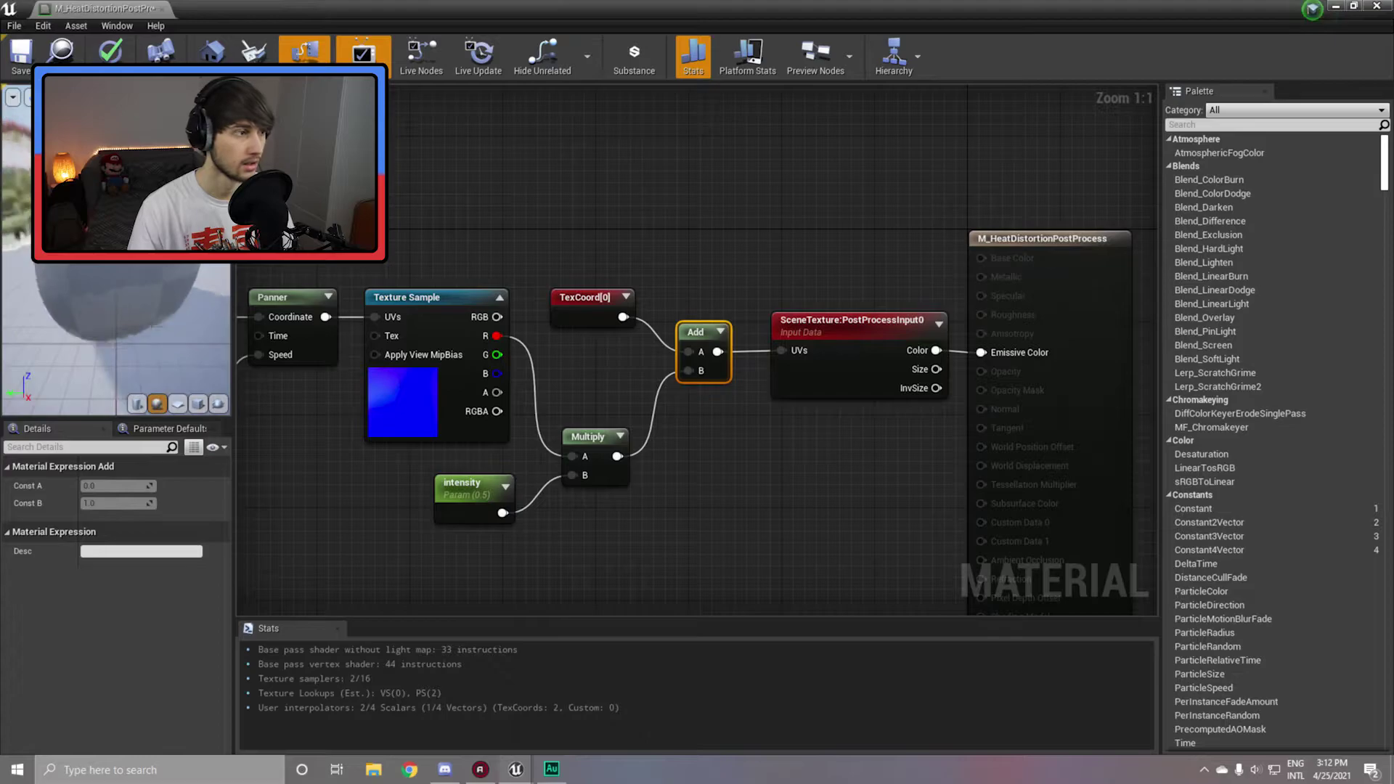
# Apply the finished material, close its editor and create a material instance from M_HeatDistortionPostProcess.
pyautogui.click(124, 50)
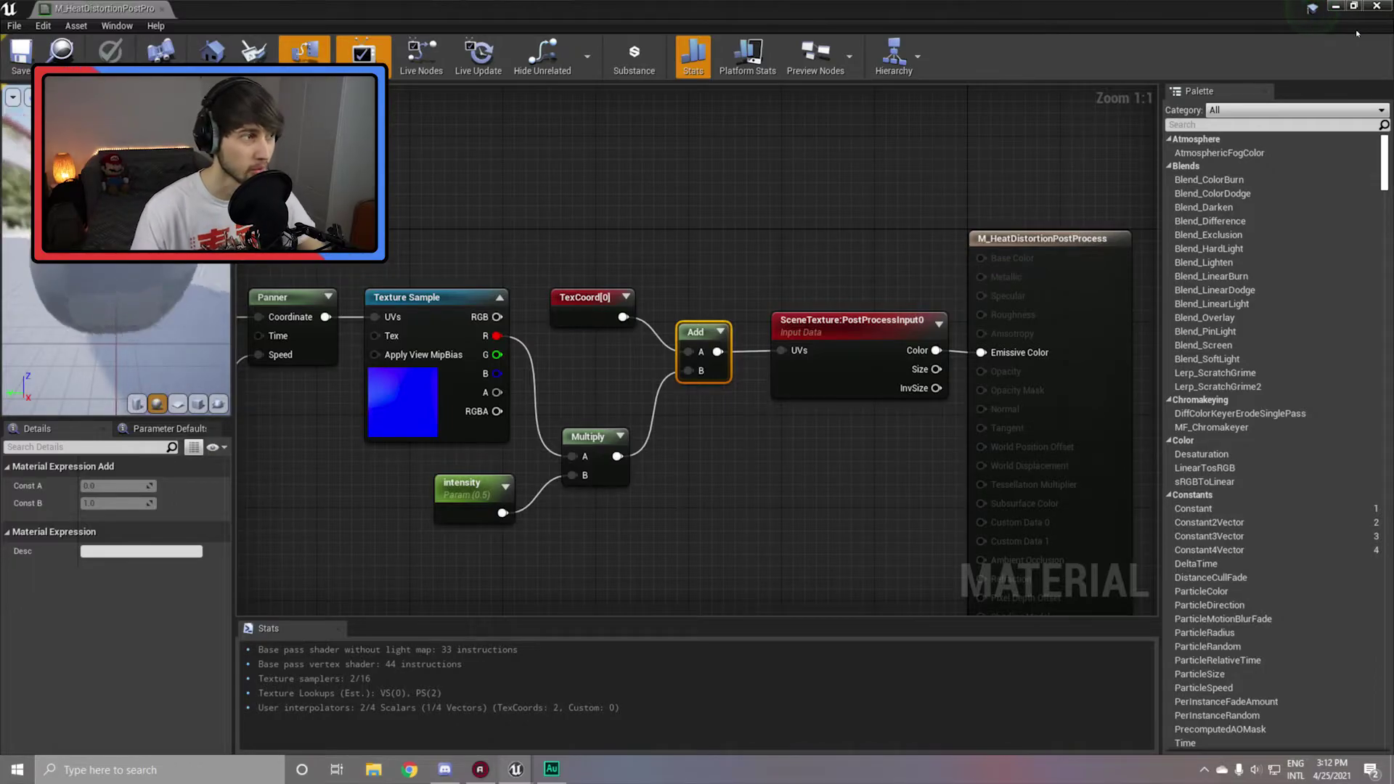
pyautogui.click(1378, 6)
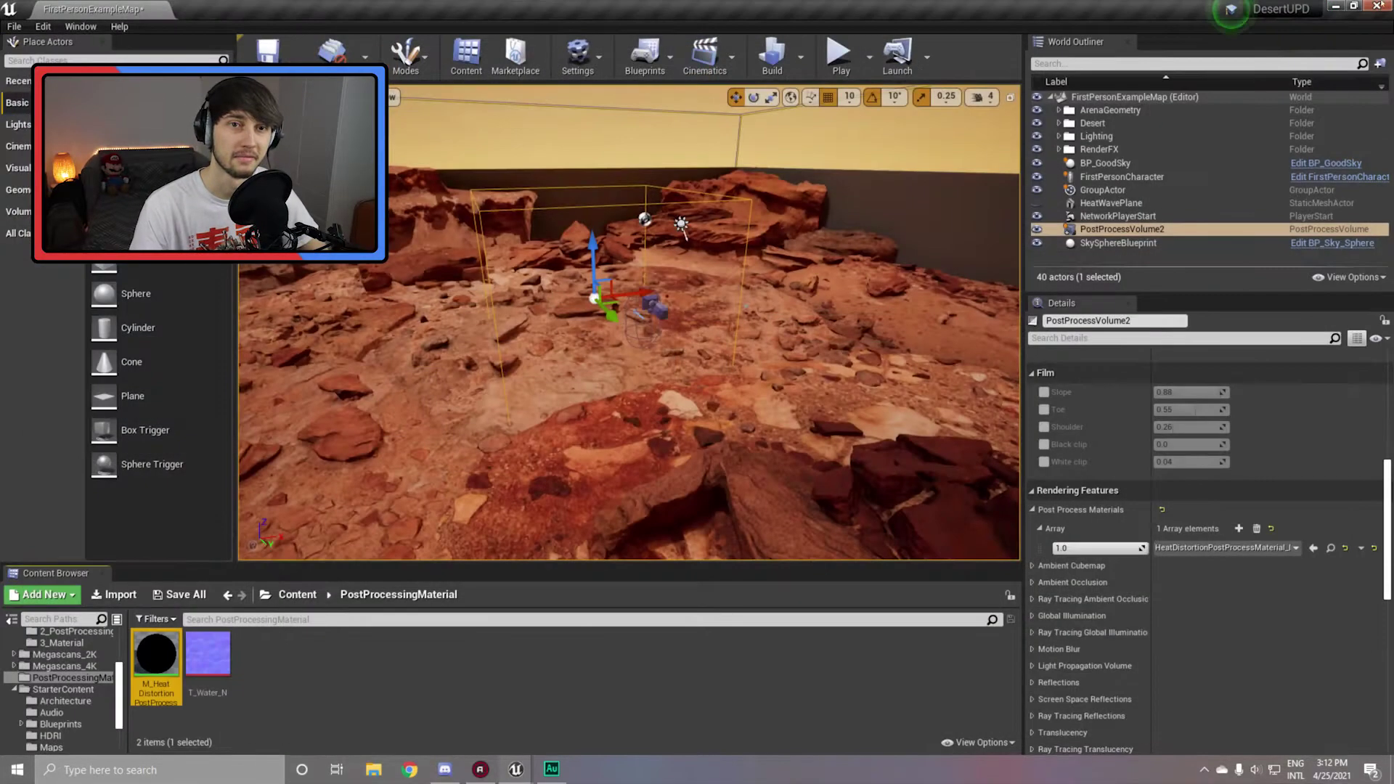
pyautogui.rightClick(143, 660)
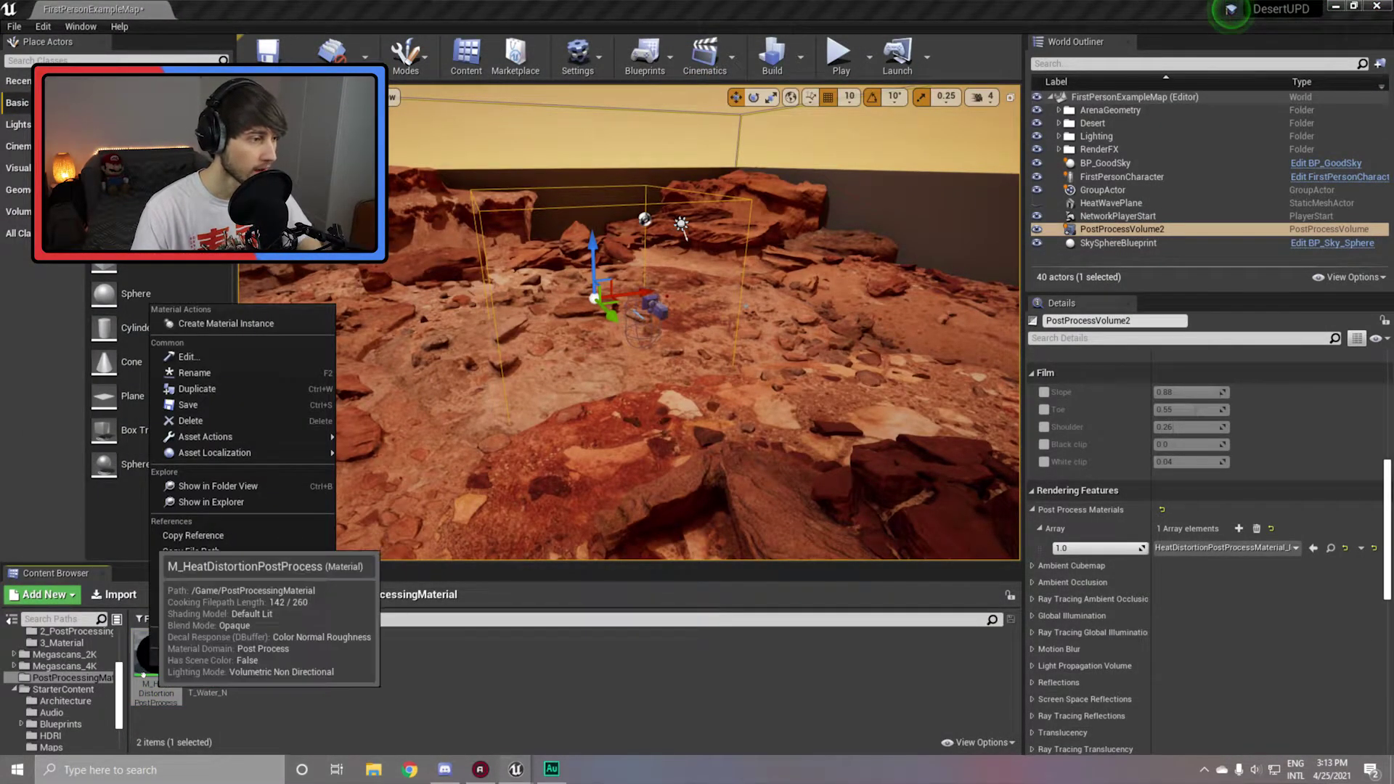
pyautogui.click(203, 328)
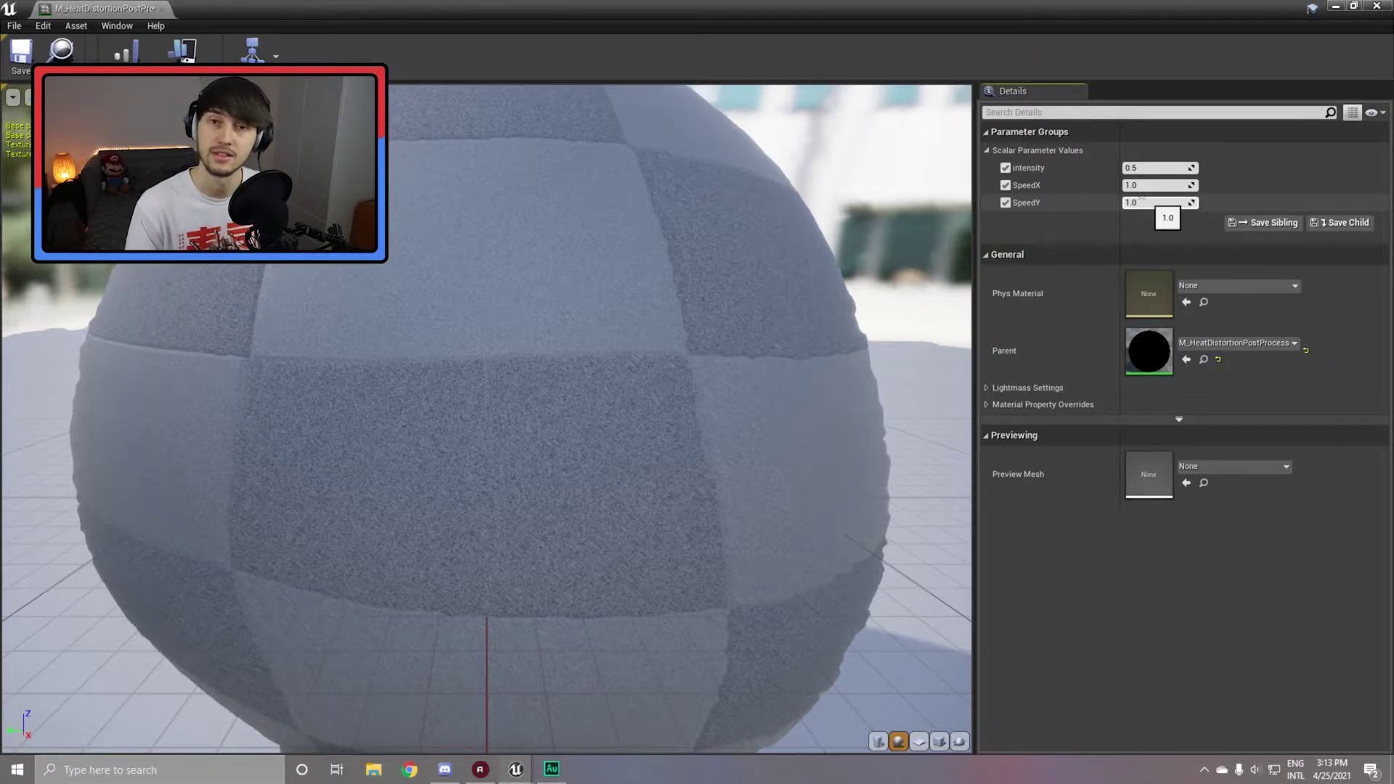
# Set the material instance's intensity to 0.025 and SpeedX to 0, and save the instance.
pyautogui.click(1151, 169)
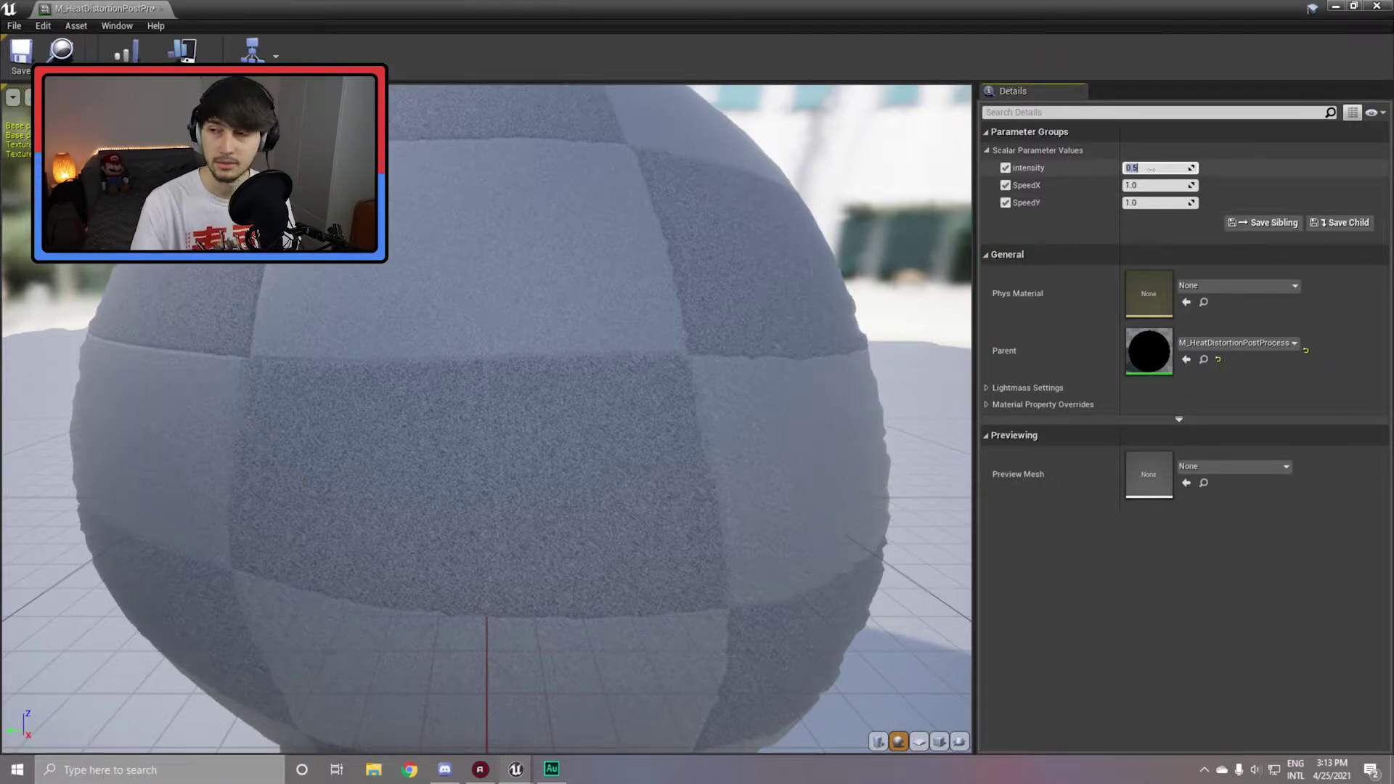
pyautogui.write('5')
pyautogui.press('Return')
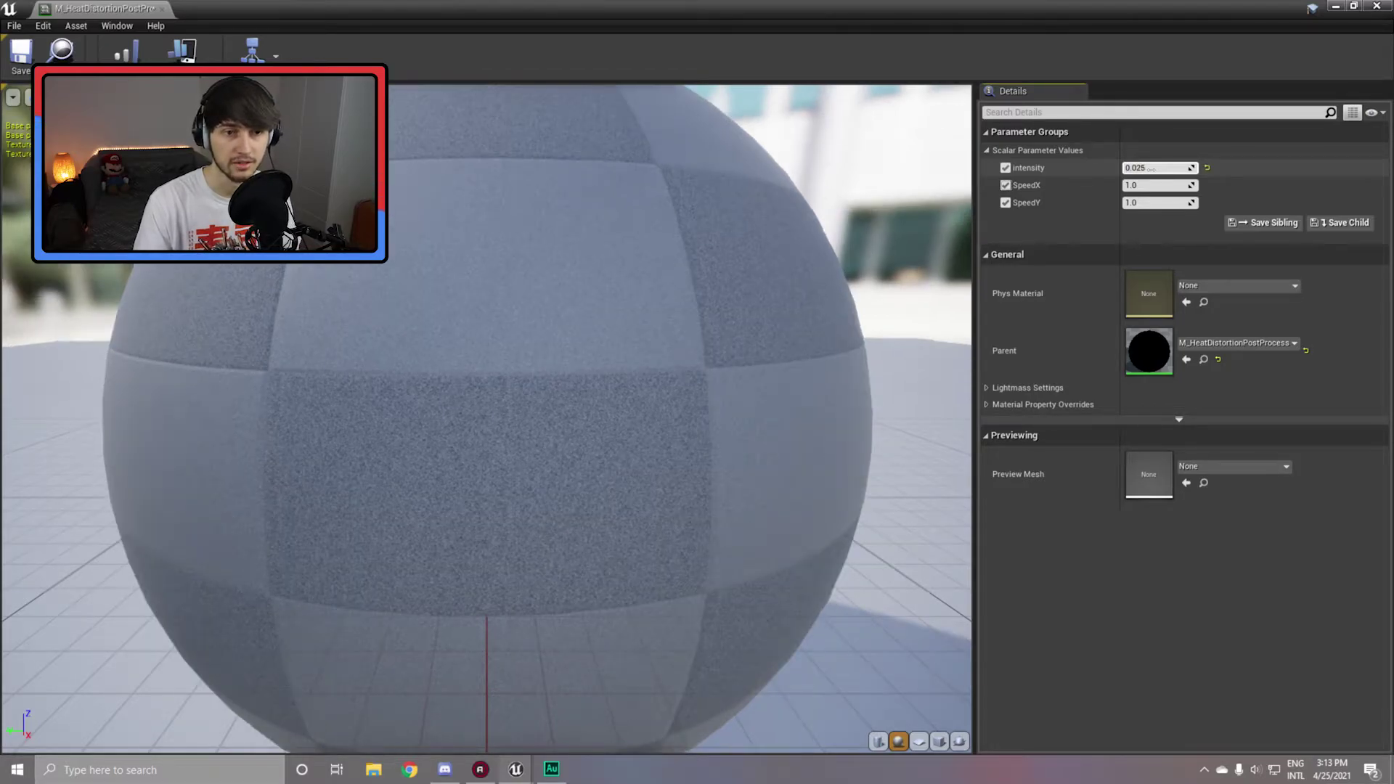
pyautogui.click(1148, 184)
pyautogui.write('0')
pyautogui.press('Return')
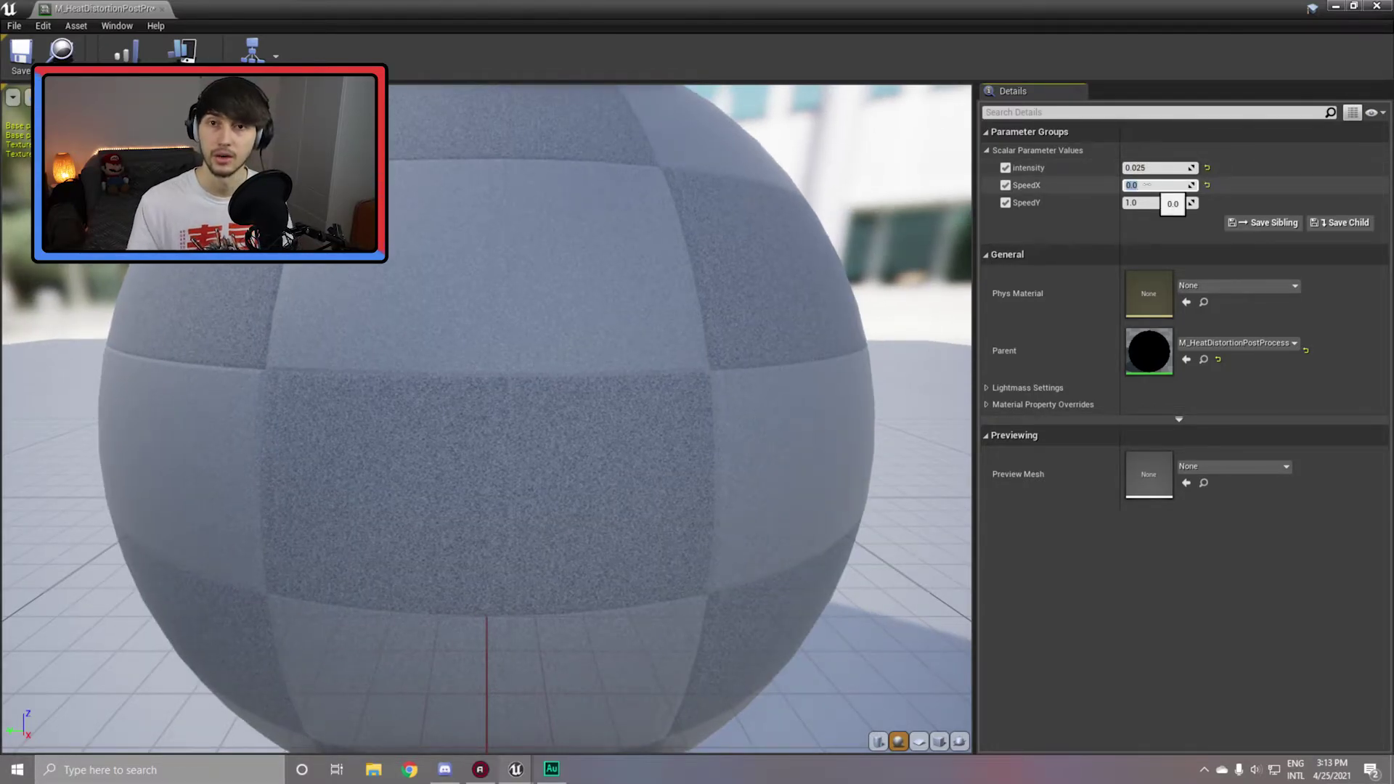
pyautogui.click(1144, 202)
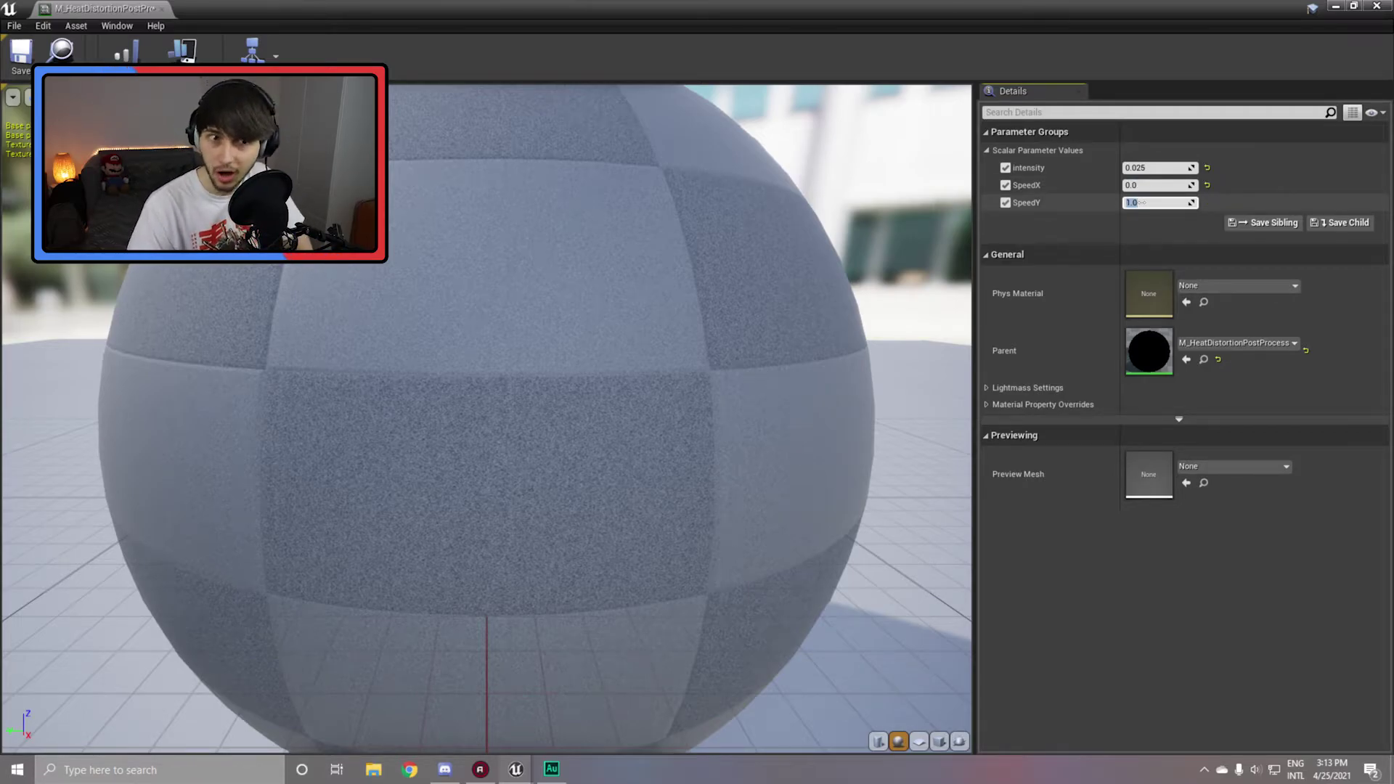
pyautogui.press('Return')
pyautogui.click(20, 54)
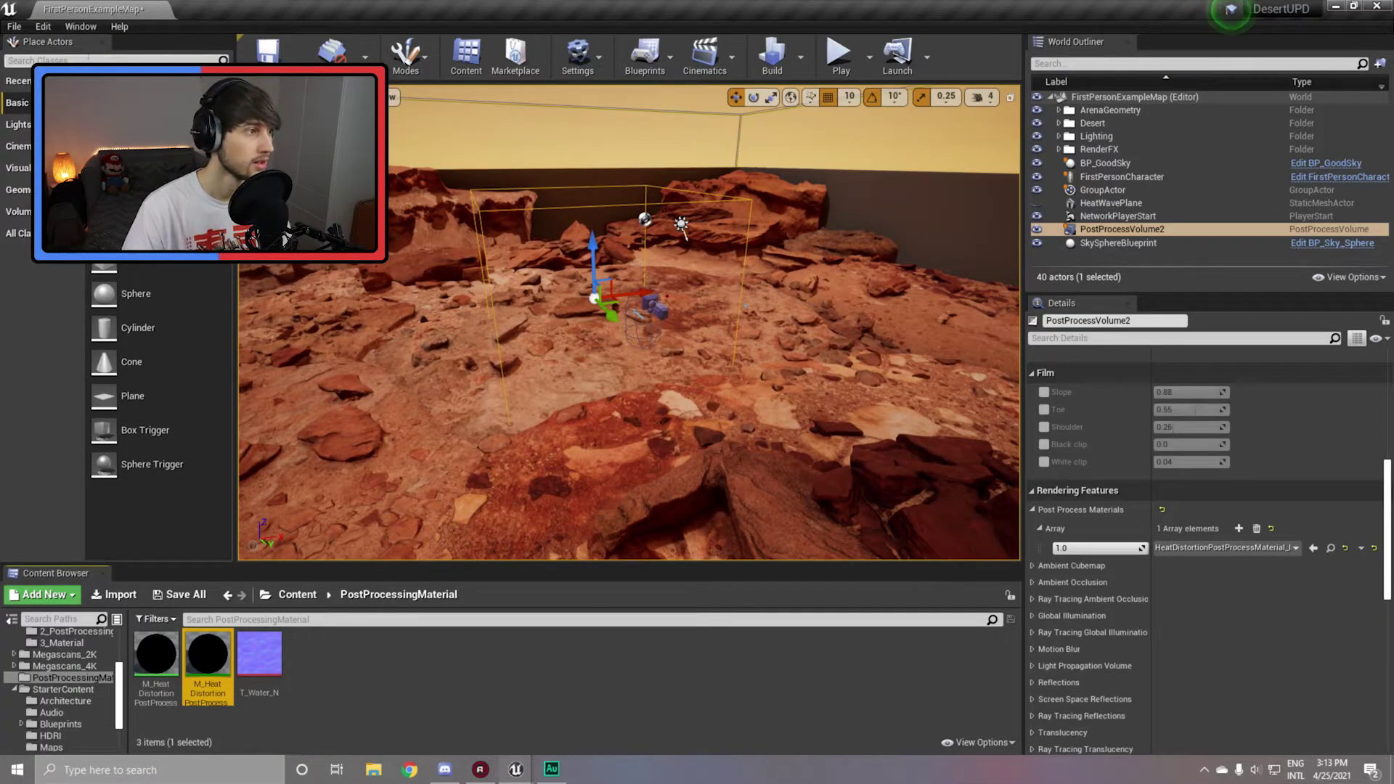
# Place a new Post Process Volume in the level and assign the M_HeatDistortionPostProcess instance as an asset reference in its Post Process Materials.
pyautogui.click(89, 58)
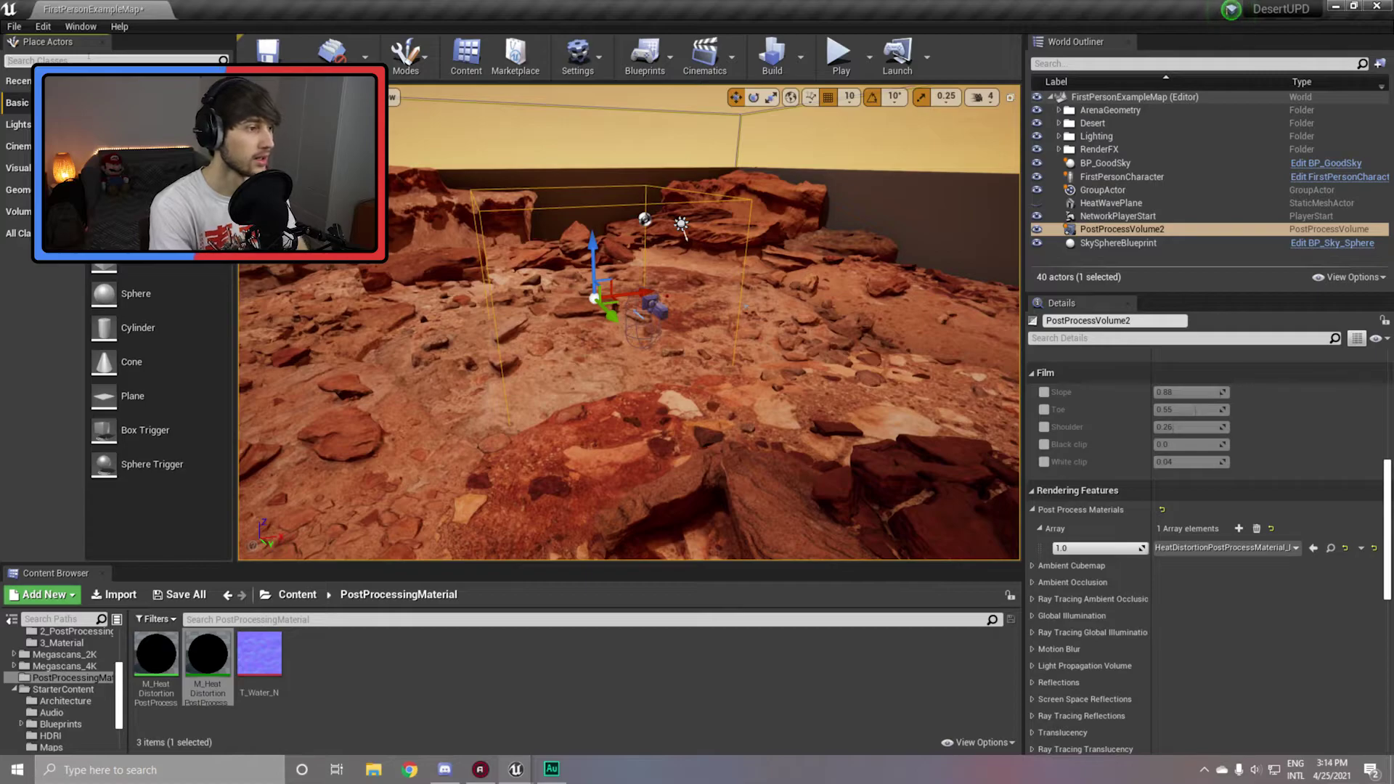
pyautogui.write('post')
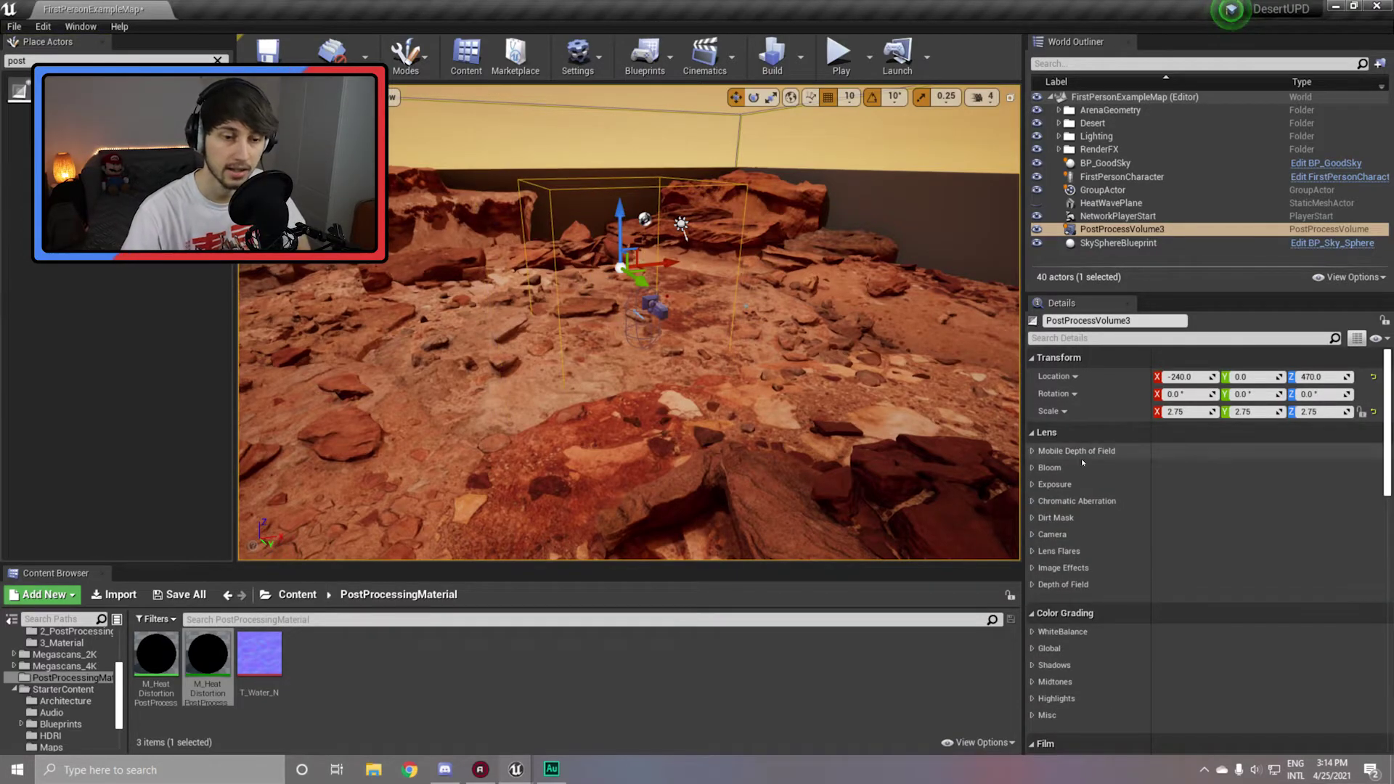
pyautogui.scroll(-8, 1079, 460)
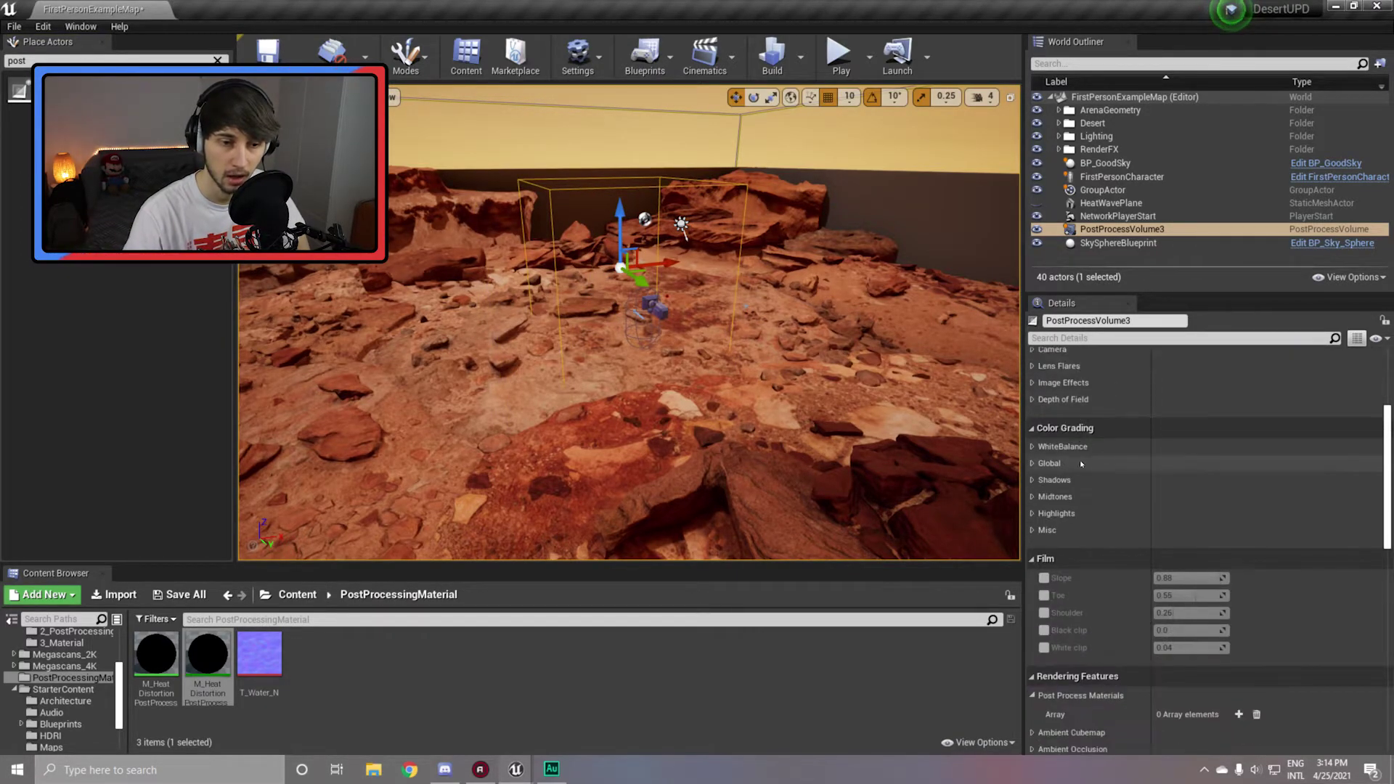
pyautogui.scroll(-2, 1079, 460)
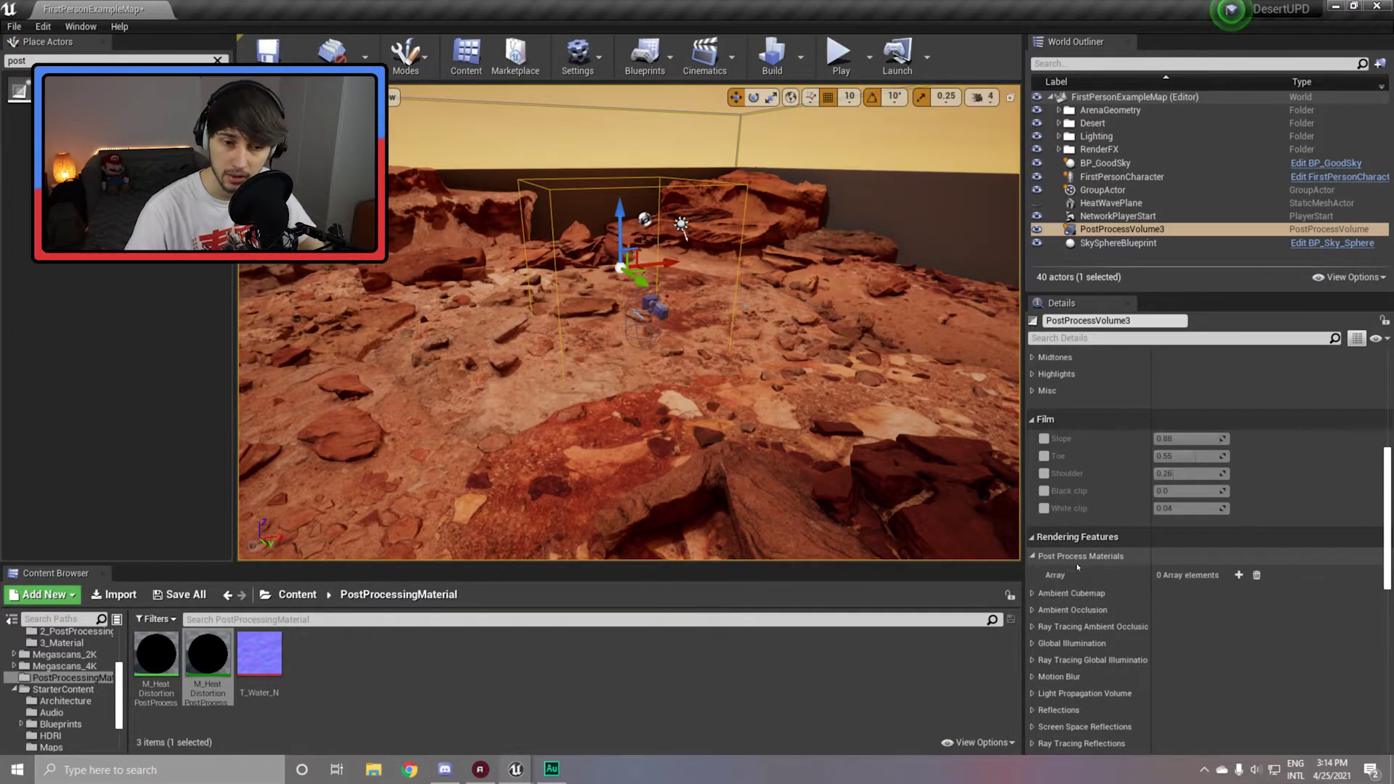
pyautogui.click(1239, 575)
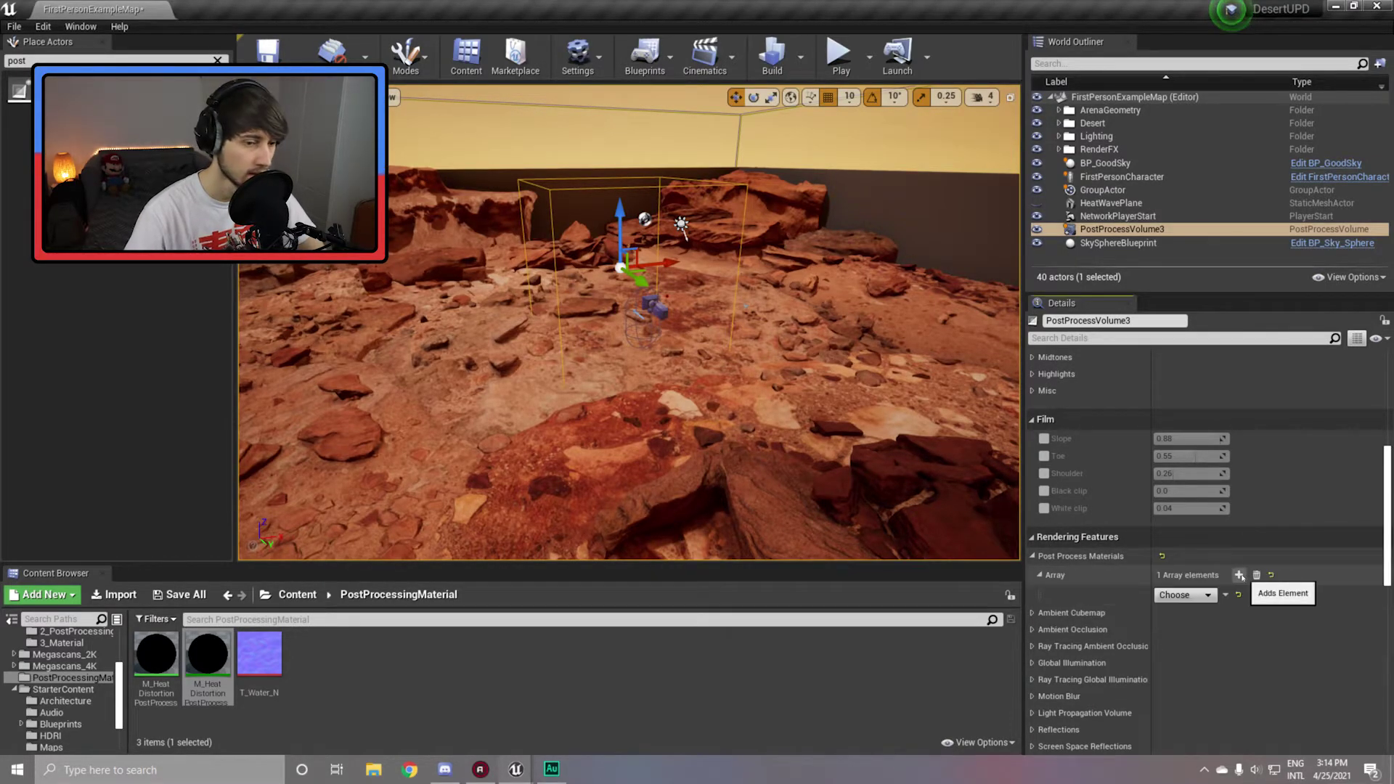
pyautogui.click(1176, 595)
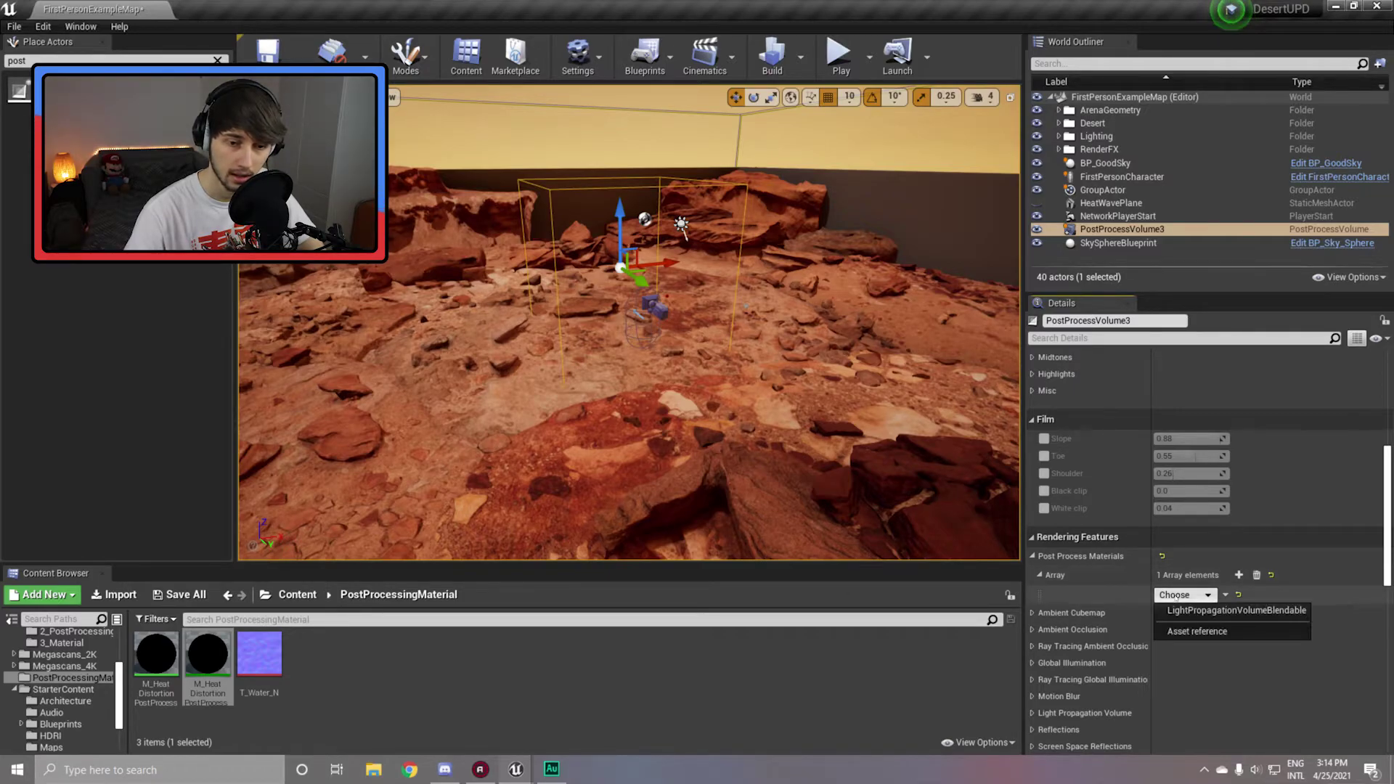
pyautogui.click(1197, 632)
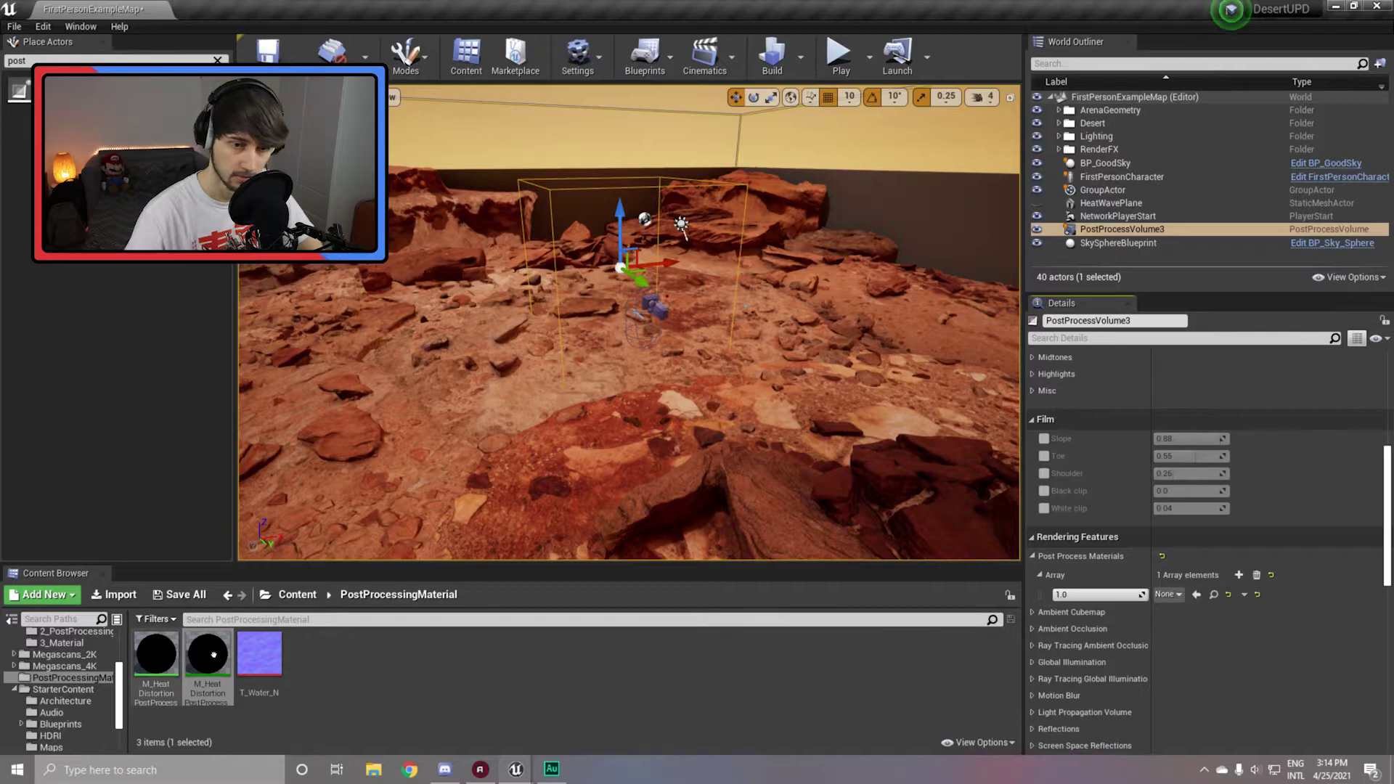
pyautogui.moveTo(208, 654); pyautogui.dragTo(1181, 597)
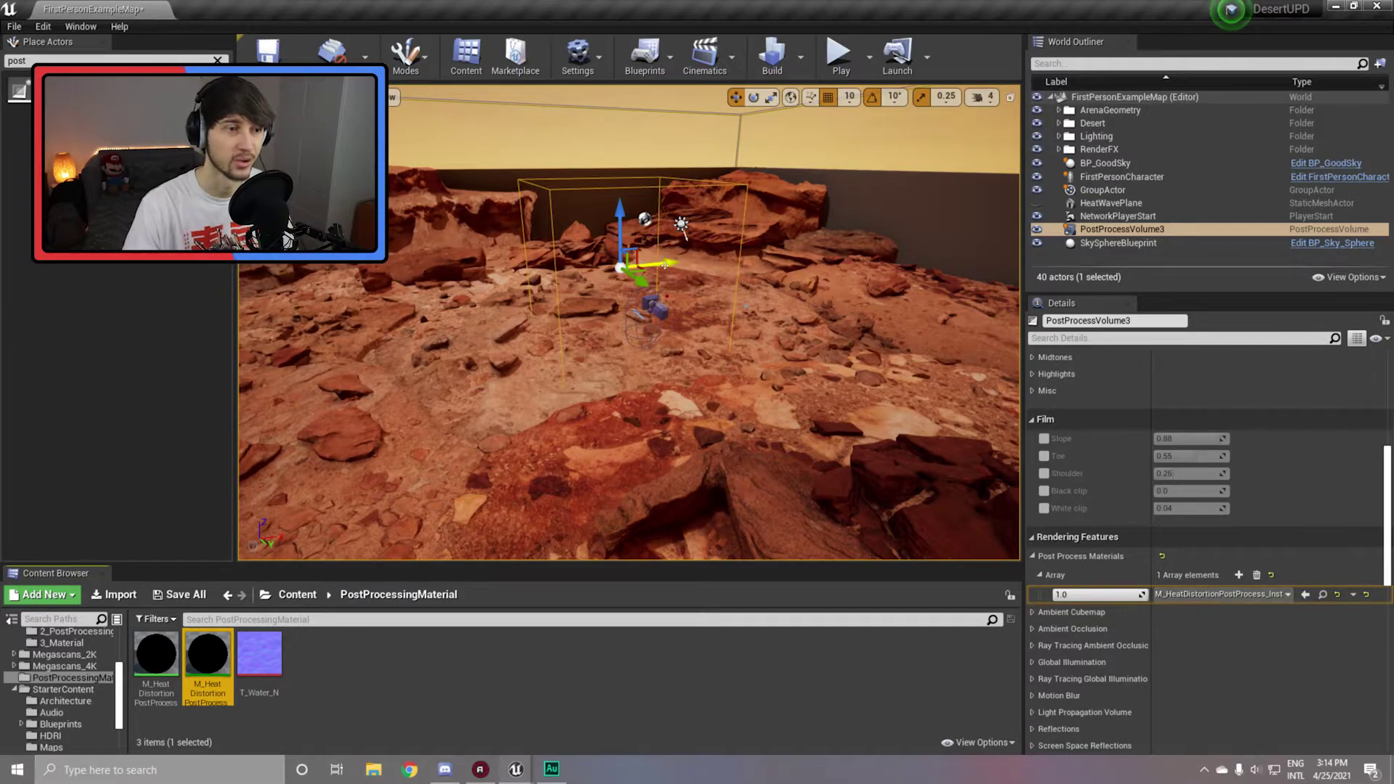
# Examine the heat distortion in the desert level by moving the camera through and around the post process volume.
pyautogui.moveTo(711, 293); pyautogui.dragTo(711, 294, button='right')
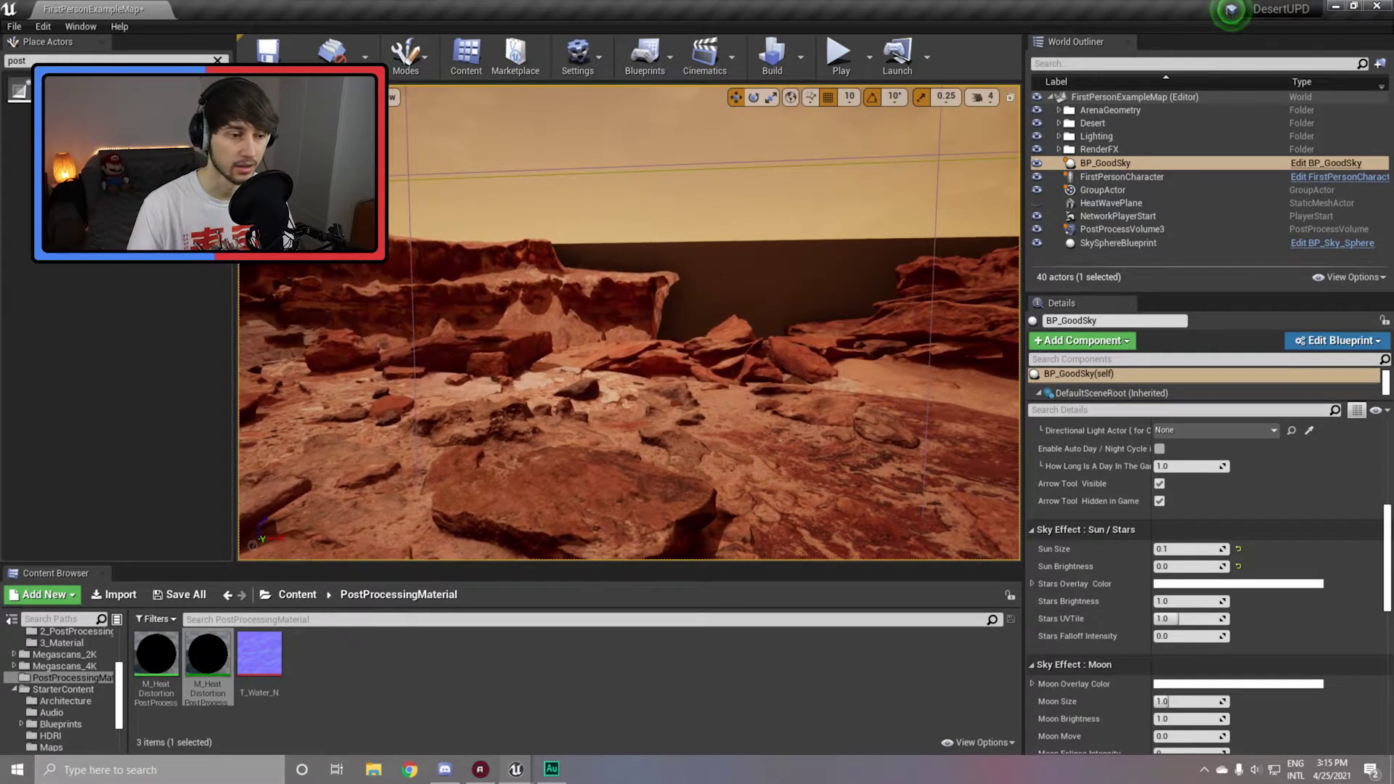
pyautogui.moveTo(730, 343); pyautogui.dragTo(730, 480, button='right')
pyautogui.moveTo(628, 435); pyautogui.dragTo(629, 392, button='right')
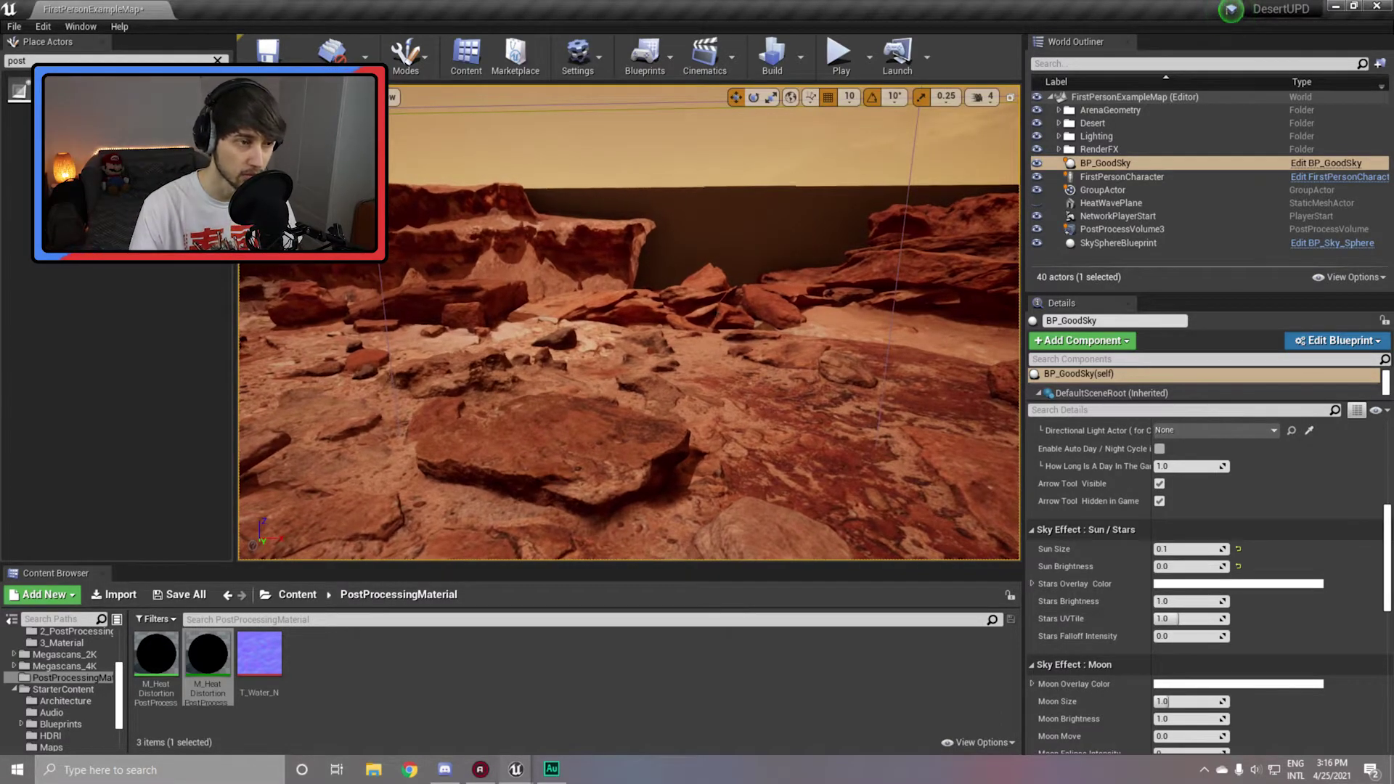
pyautogui.moveTo(629, 392); pyautogui.dragTo(629, 349, button='right')
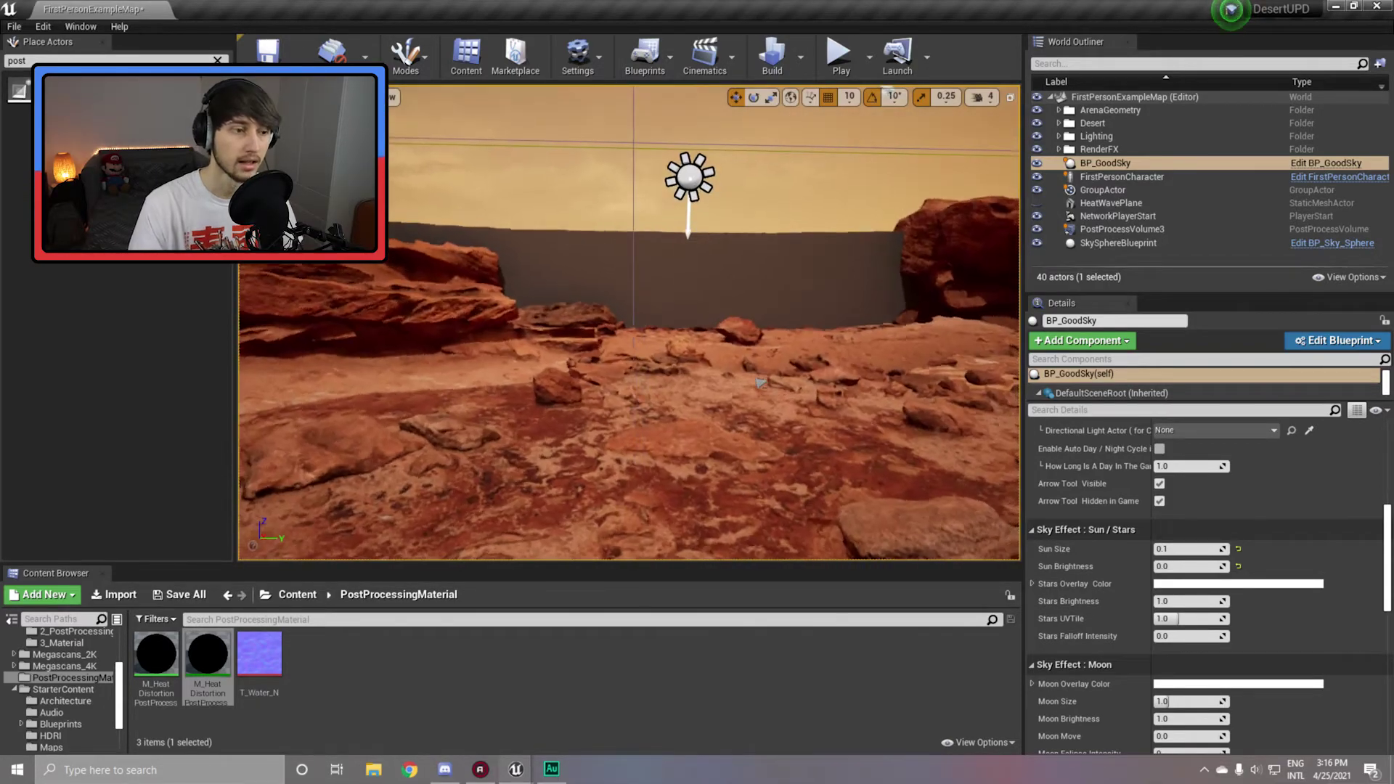
pyautogui.moveTo(629, 323); pyautogui.dragTo(818, 302, button='right')
pyautogui.press('w')
pyautogui.moveTo(665, 327)
pyautogui.mouseDown(button='right')
pyautogui.moveTo(655, 318)
pyautogui.moveTo(656, 334)
pyautogui.mouseUp(button='right')
pyautogui.press('w')
pyautogui.press('s')
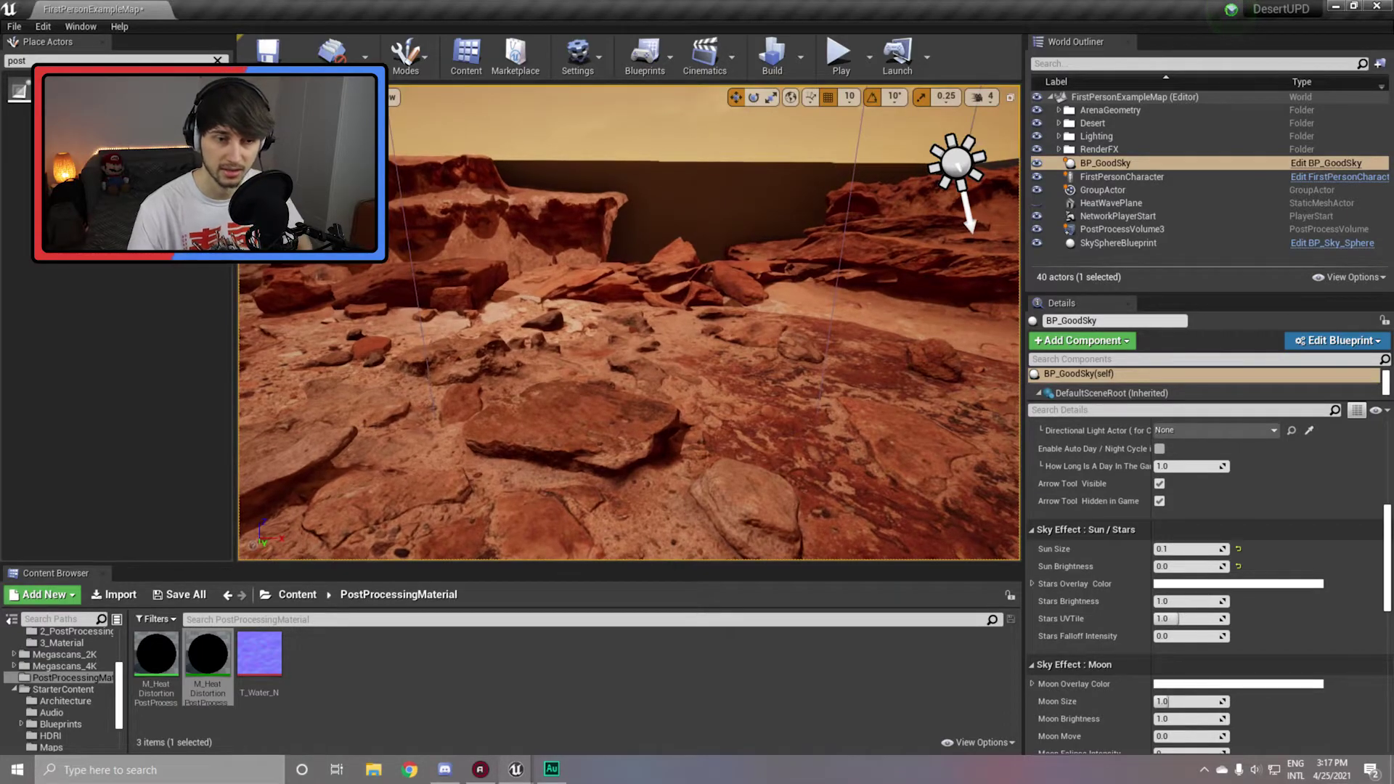
# Toggle Infinite Extent (Unbound) on the PostProcessVolume3 actor so it covers the whole world.
pyautogui.click(1122, 230)
pyautogui.scroll(-2, 1131, 543)
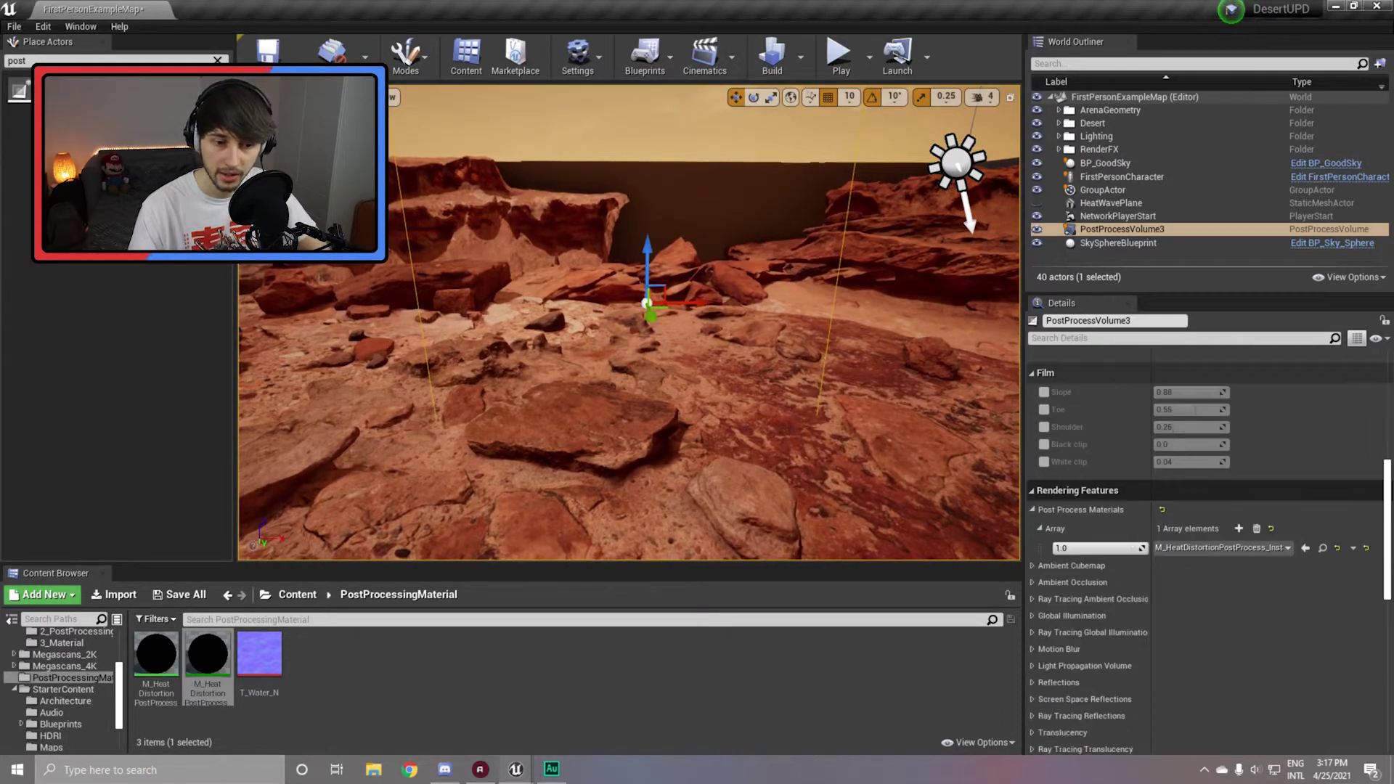
pyautogui.scroll(-7, 1132, 545)
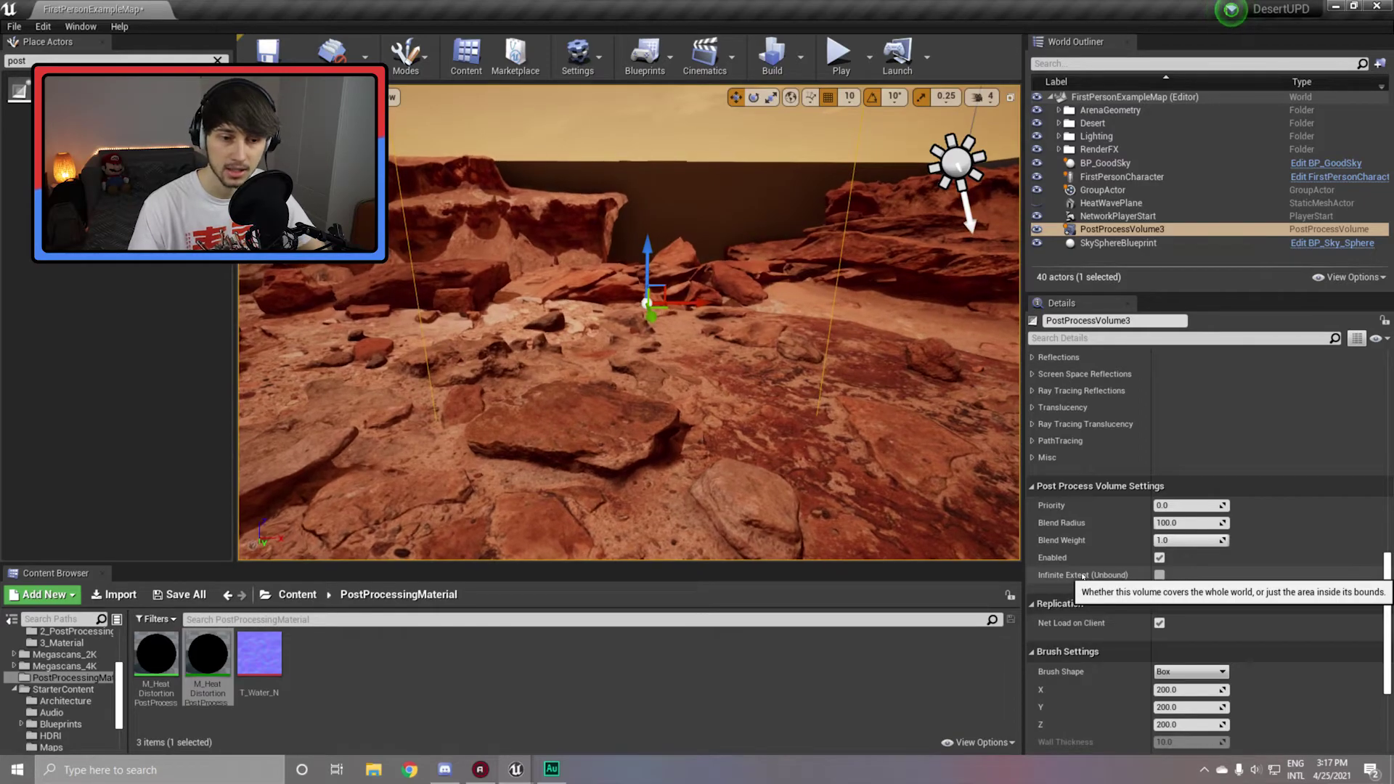
pyautogui.click(1159, 575)
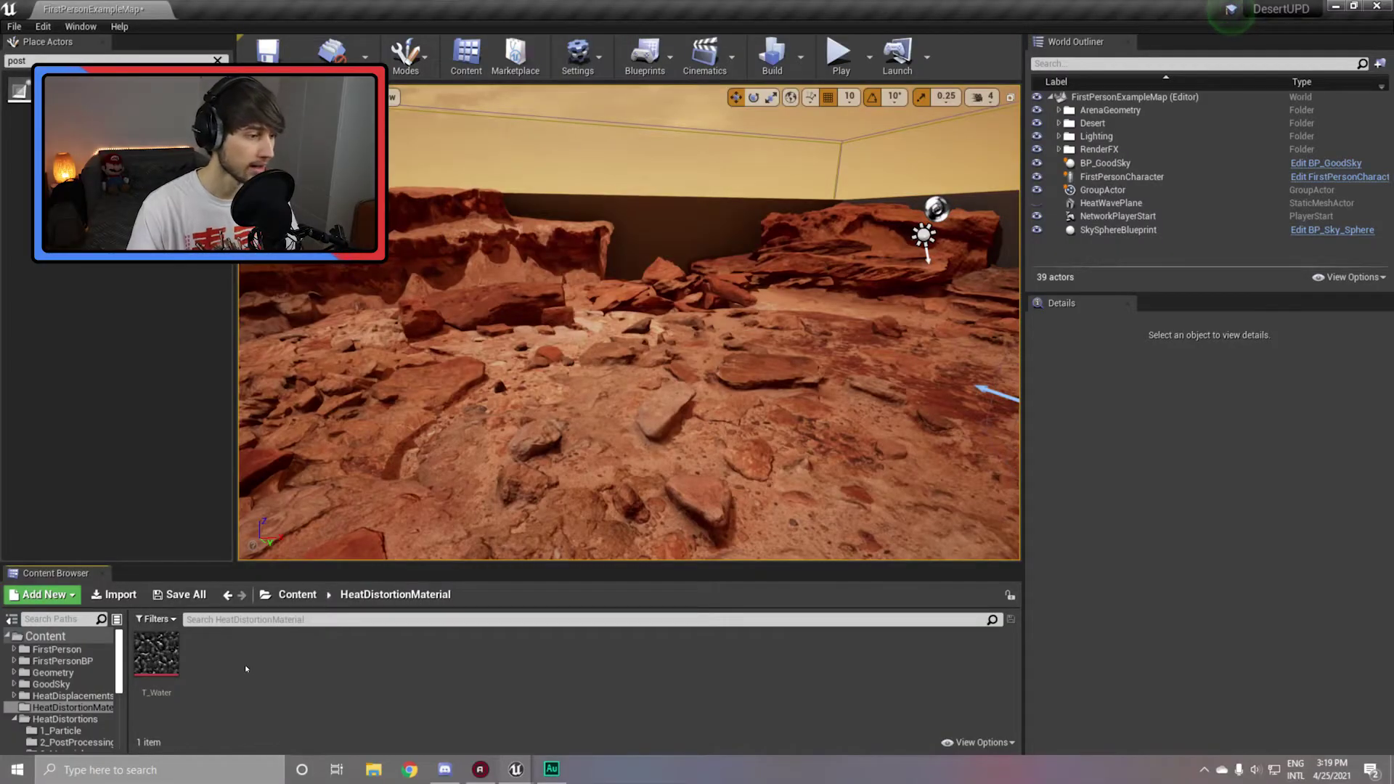
# Create a material named M_HeatDistortion in the HeatDistortionMaterial folder and open it for editing.
pyautogui.rightClick(246, 664)
pyautogui.click(338, 377)
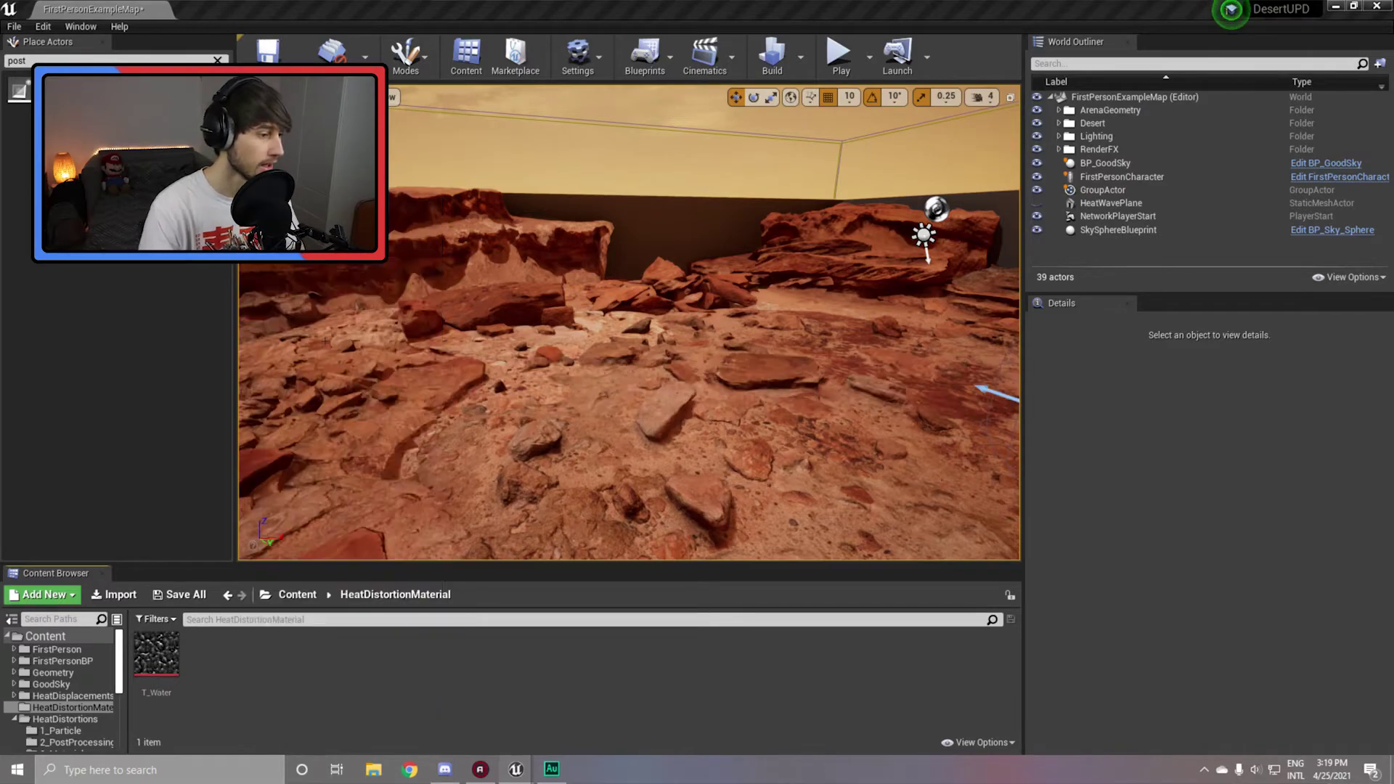
pyautogui.write('M_')
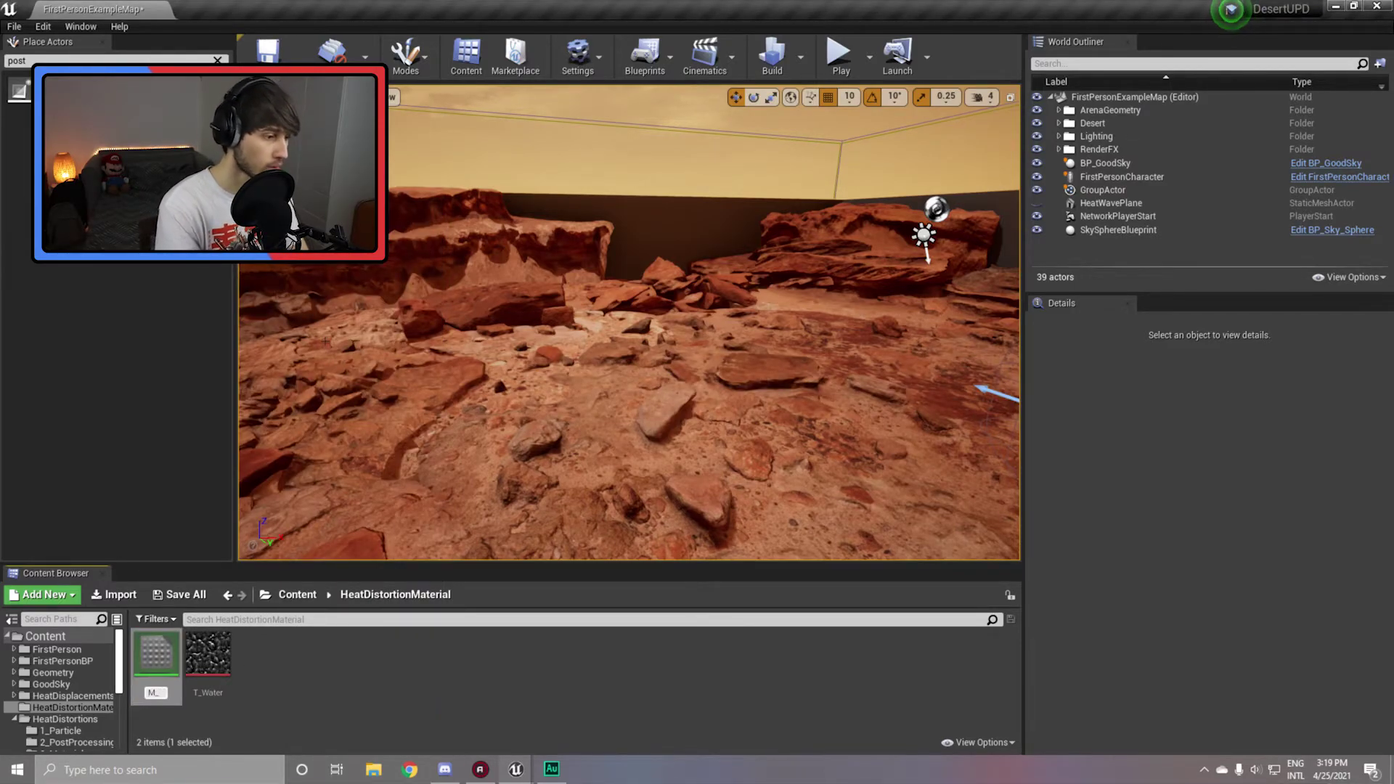
pyautogui.write('HeatDistortion')
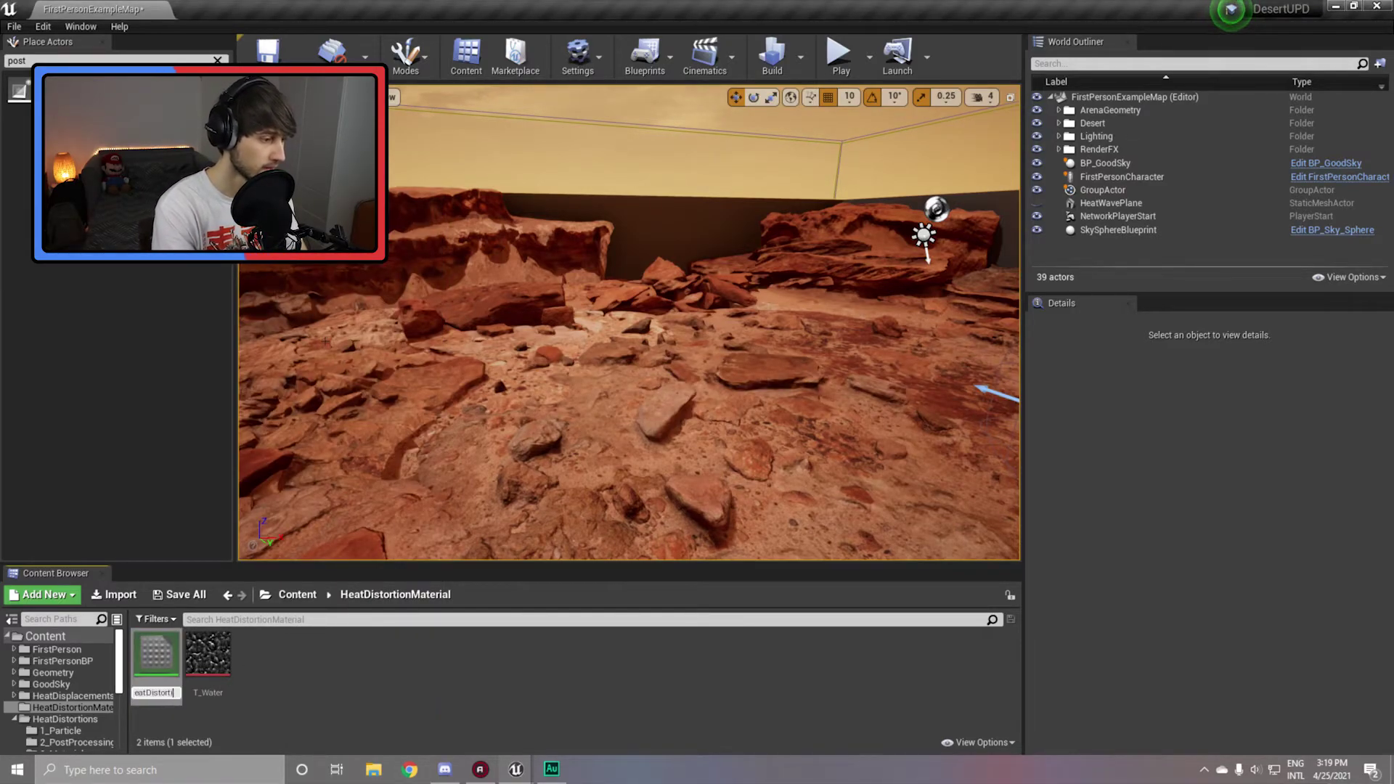
pyautogui.press('Return')
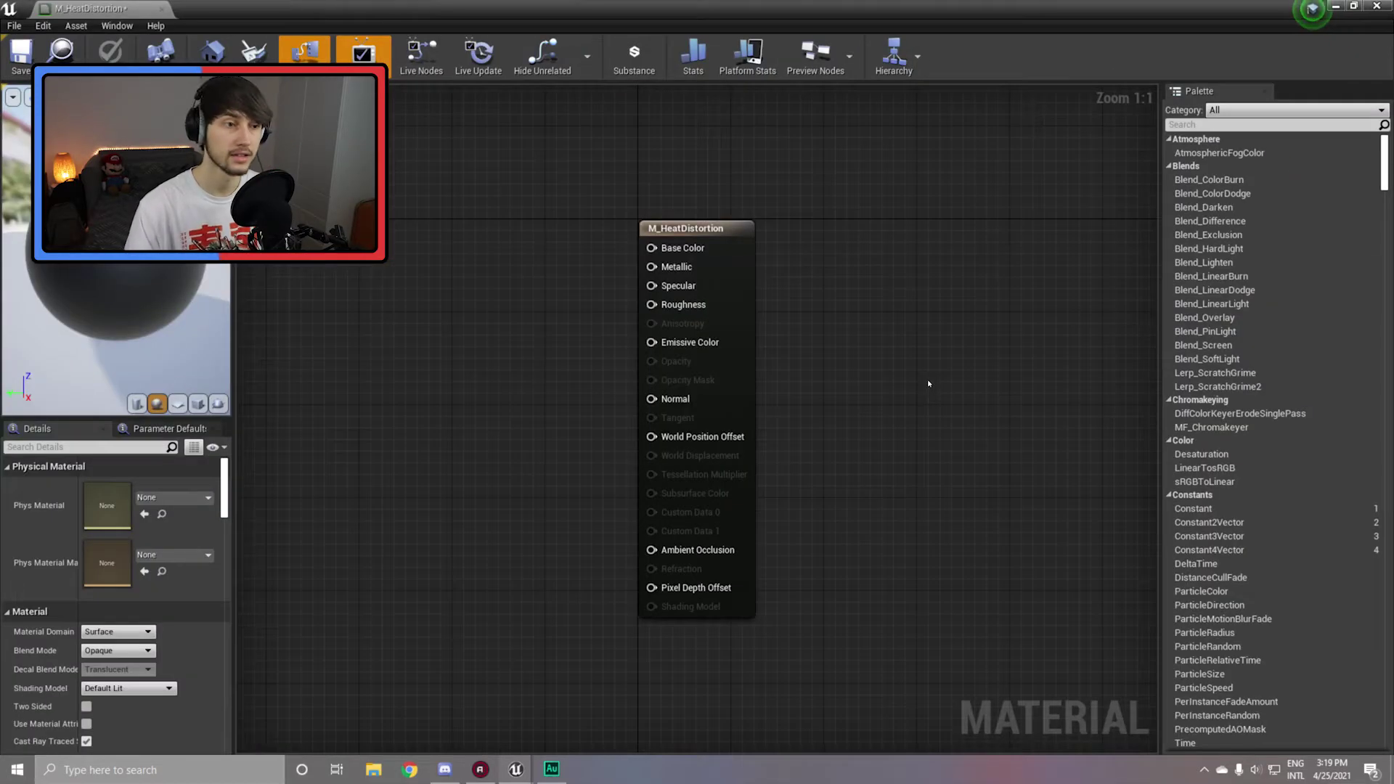
# Set the blend mode of the M_HeatDistortion material to Translucent.
pyautogui.click(717, 234)
pyautogui.click(140, 649)
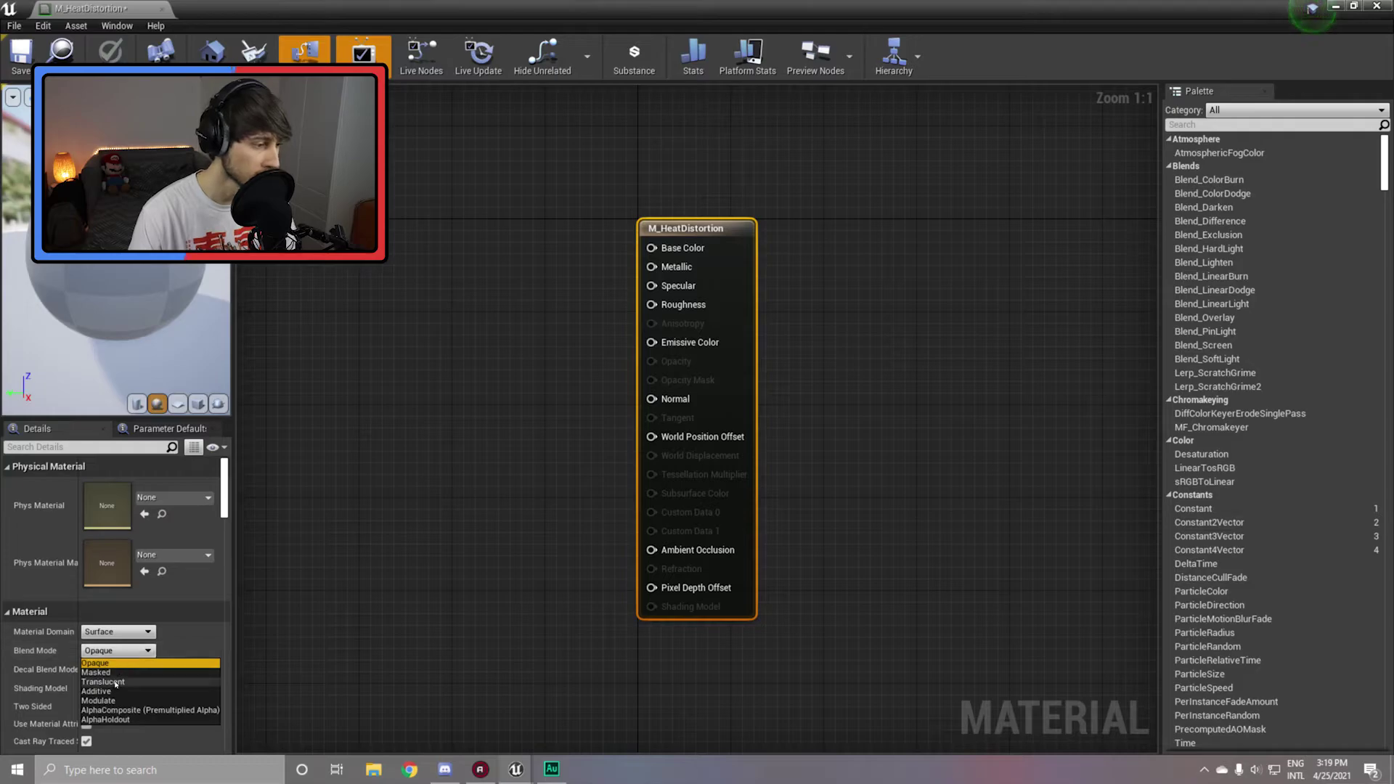
pyautogui.click(115, 682)
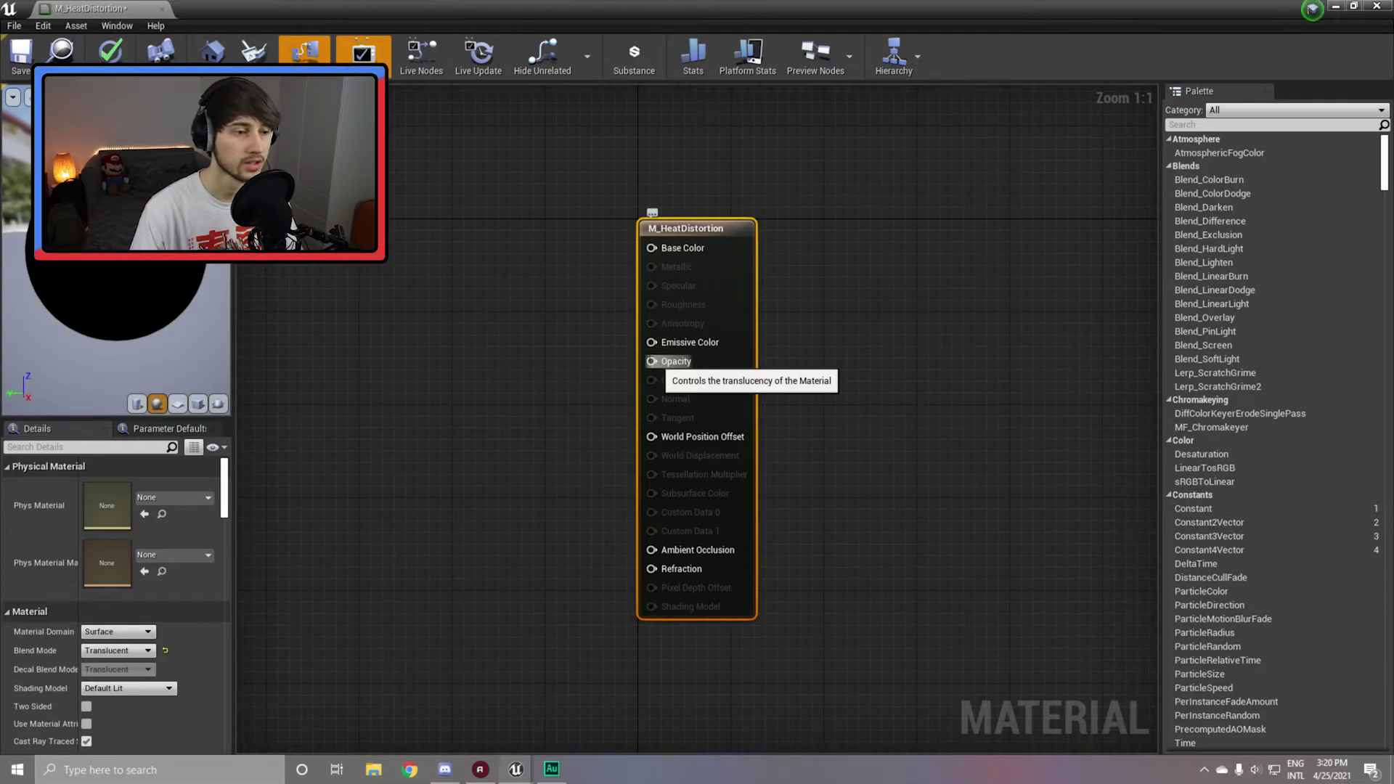
# Add a Constant node connected to the Opacity input of the M_HeatDistortion material.
pyautogui.moveTo(651, 361); pyautogui.dragTo(569, 361)
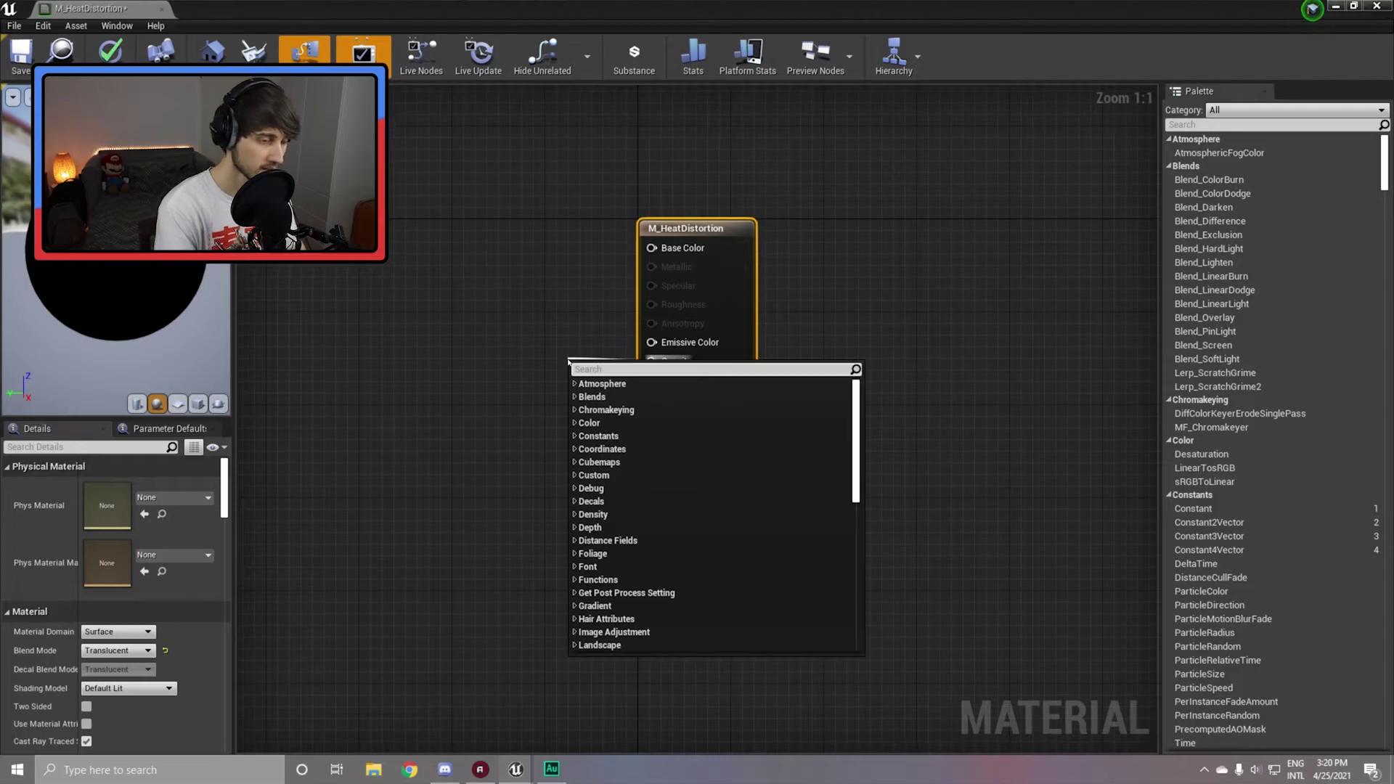
pyautogui.write('con')
pyautogui.press('Return')
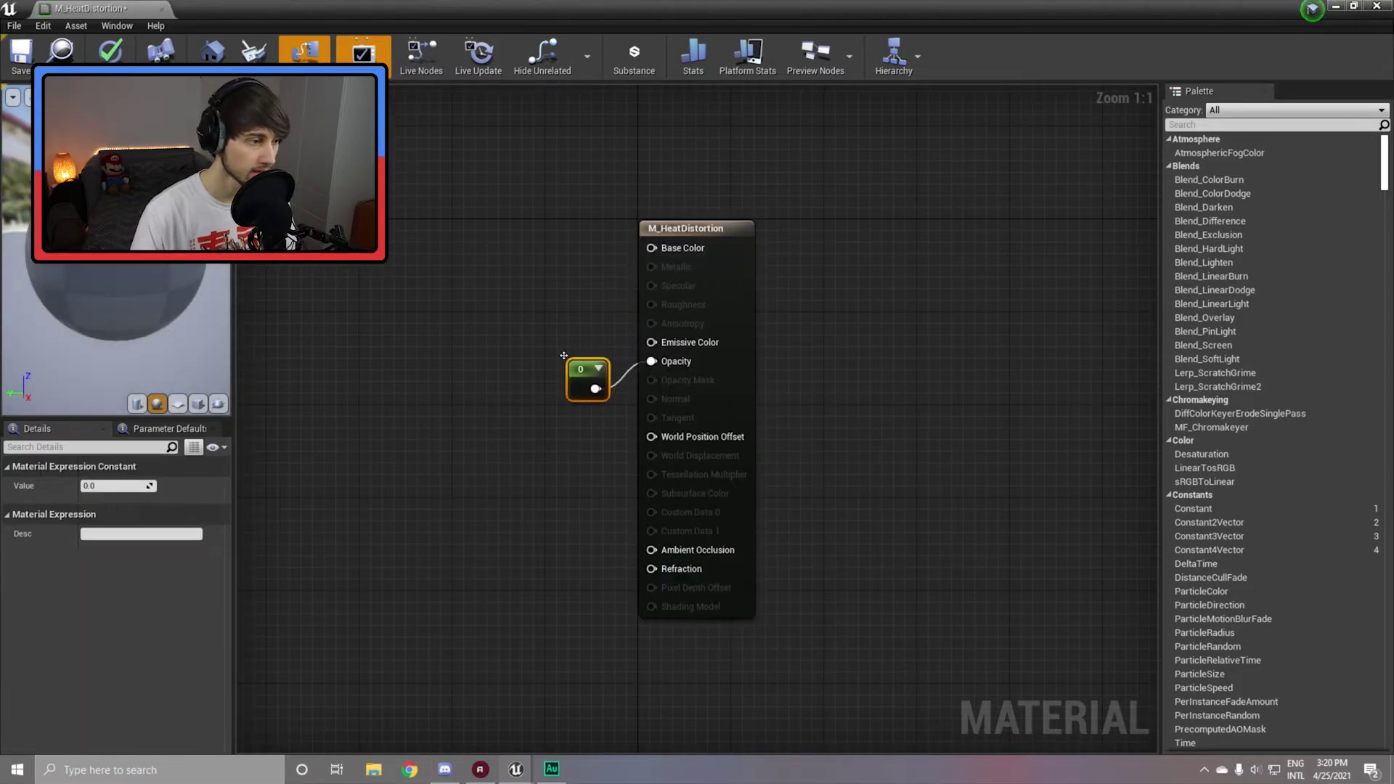
# Save the M_HeatDistortion material and add a Texture Sample node to its graph.
pyautogui.hotkey('ctrl', 's')
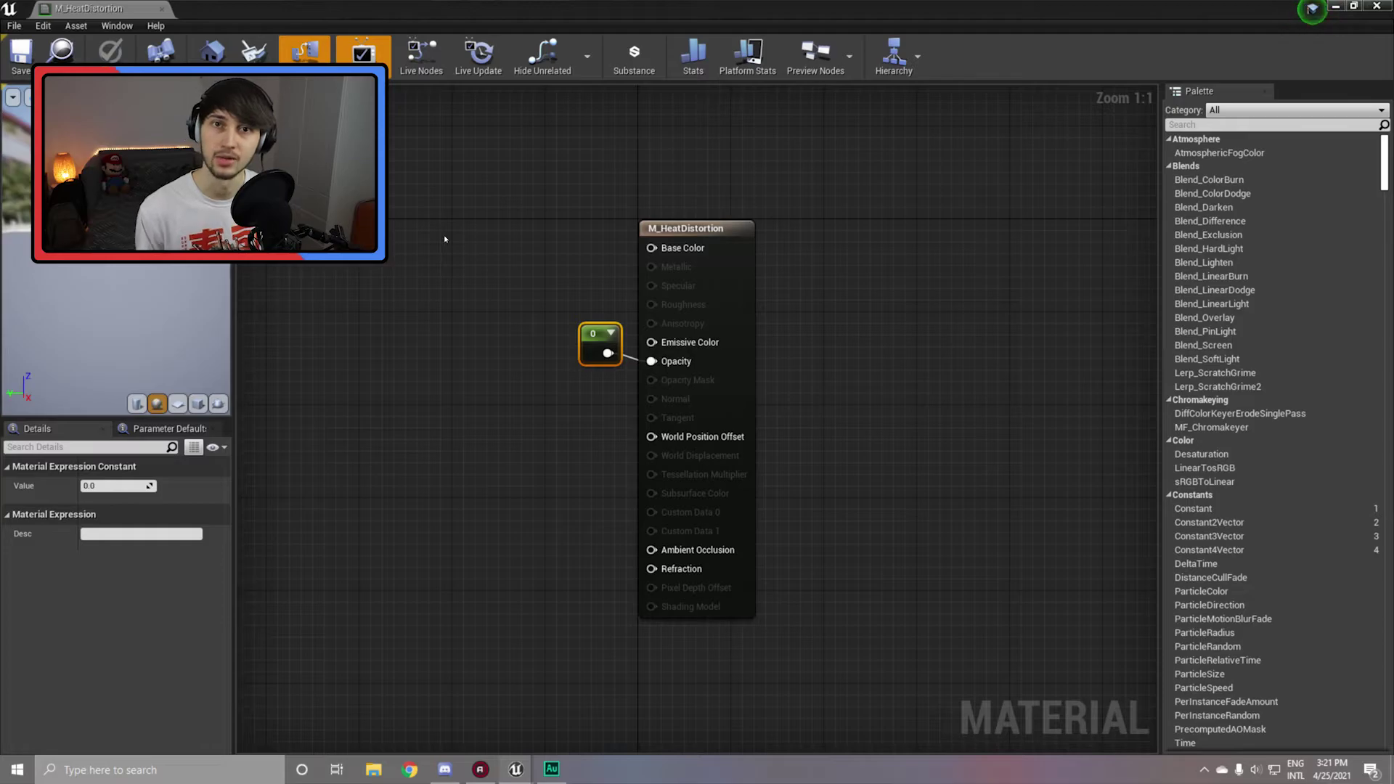
pyautogui.rightClick(323, 488)
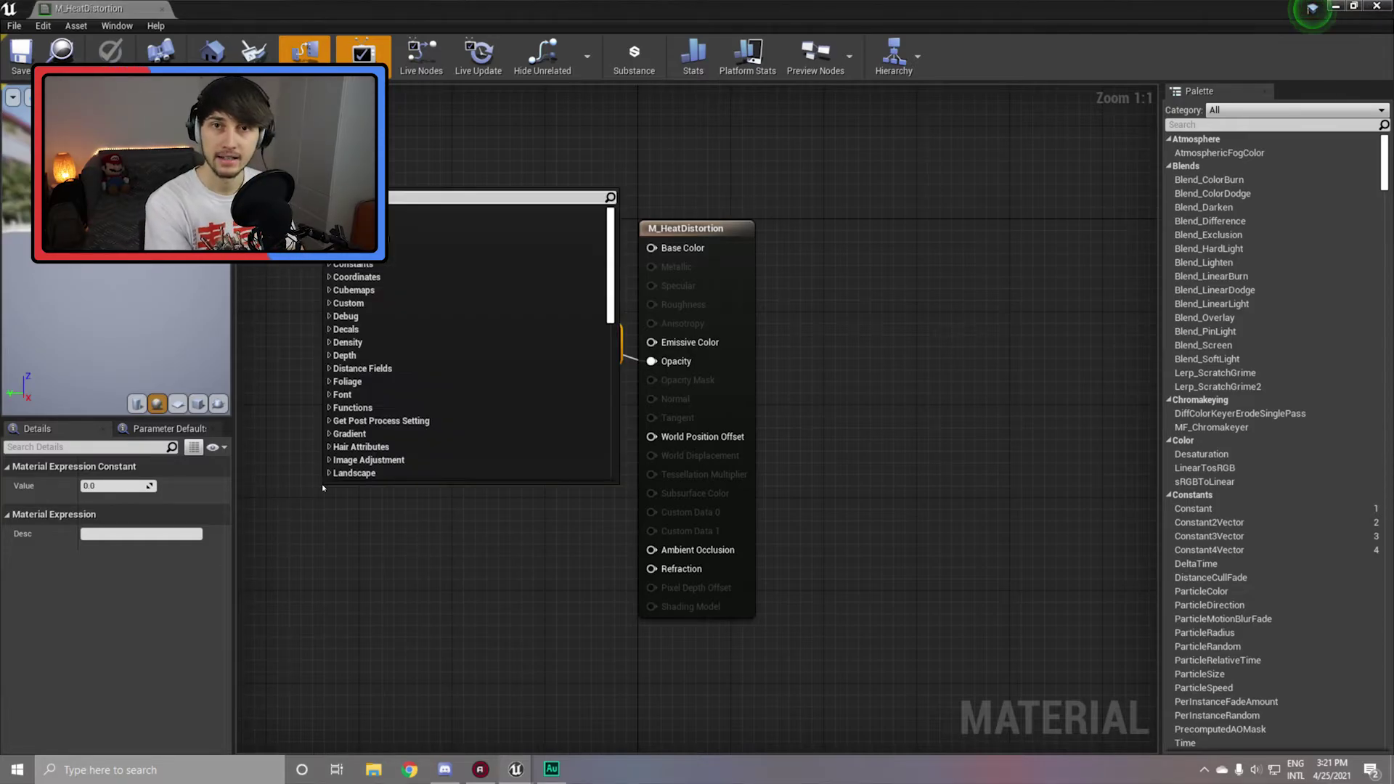
pyautogui.write('texture sample')
pyautogui.press('Return')
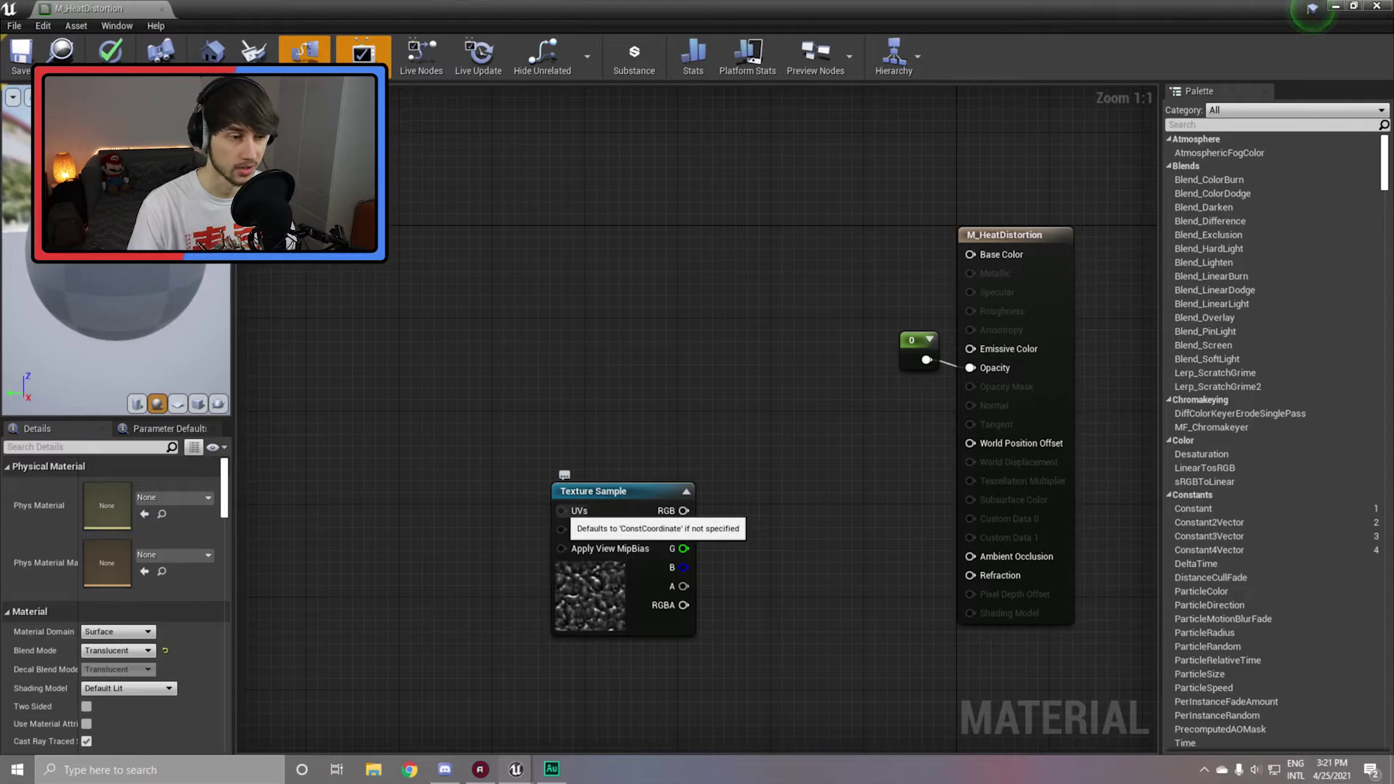
# Add a Panner node connected to the Texture Sample's UVs input and set its Speed Y to 0.15.
pyautogui.moveTo(561, 511); pyautogui.dragTo(513, 511)
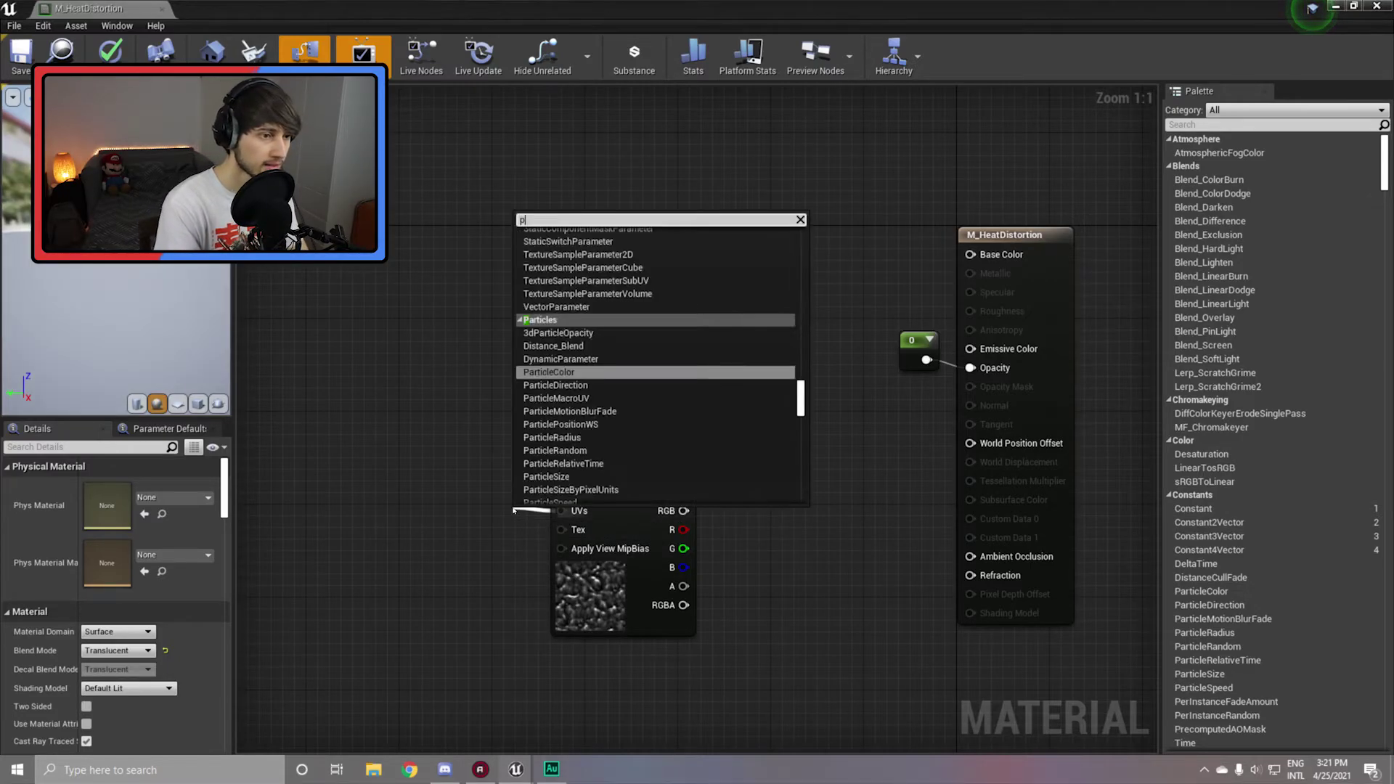
pyautogui.write('anner')
pyautogui.press('Return')
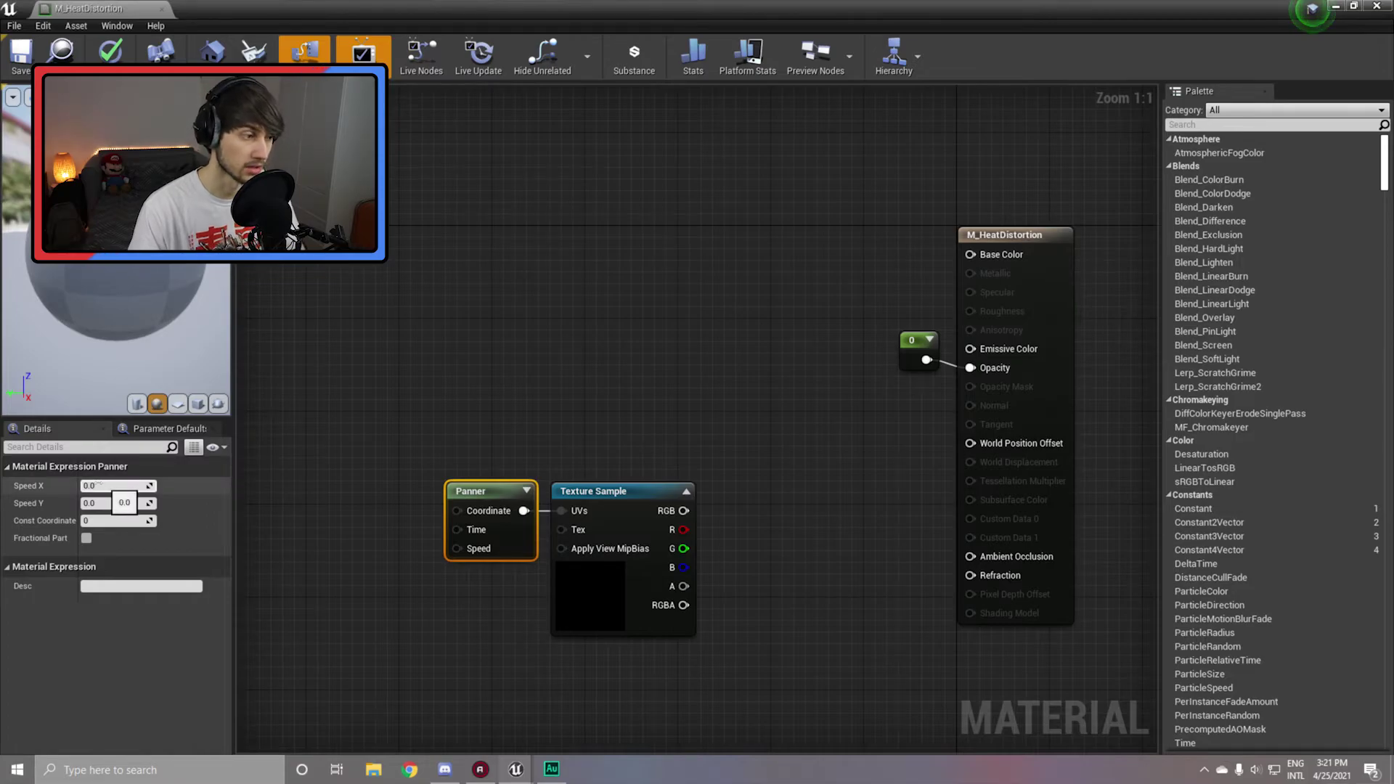
pyautogui.click(109, 503)
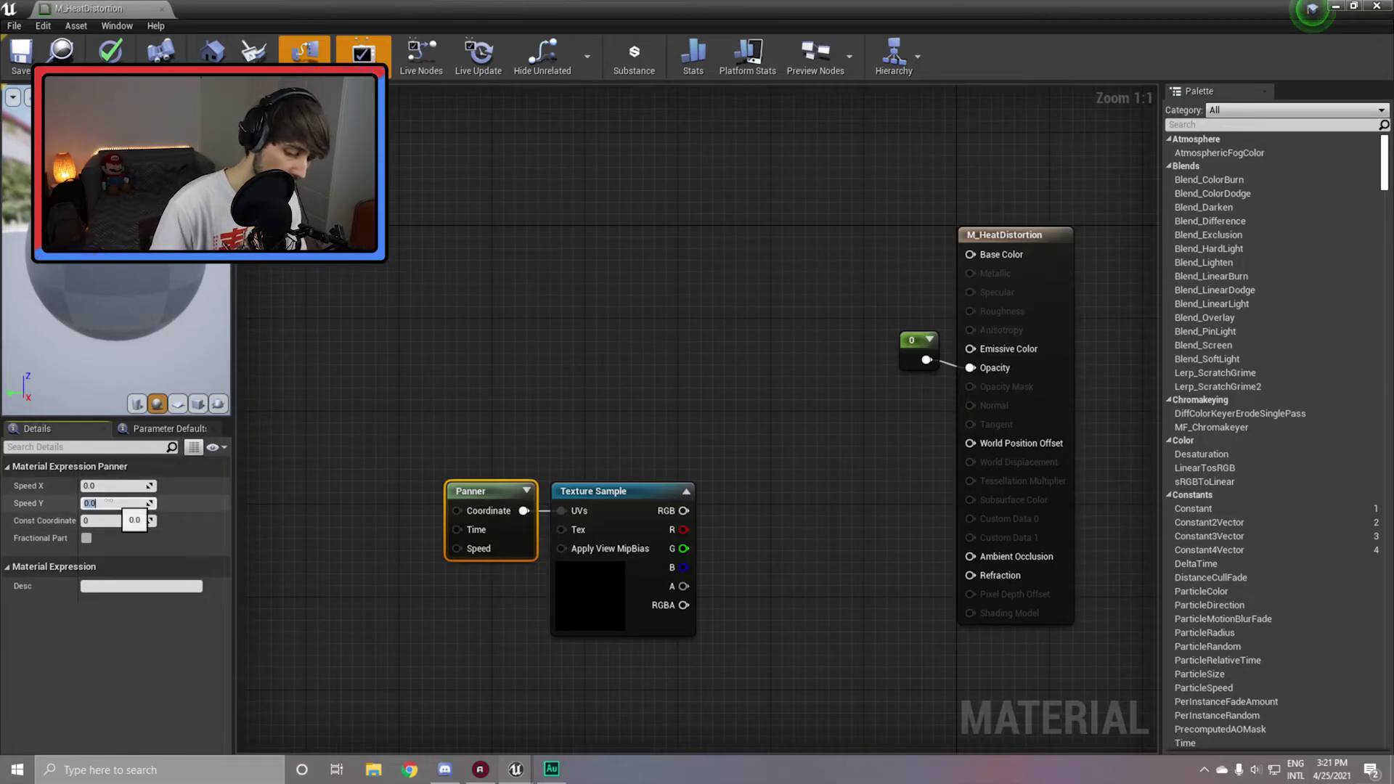
pyautogui.write('0.15')
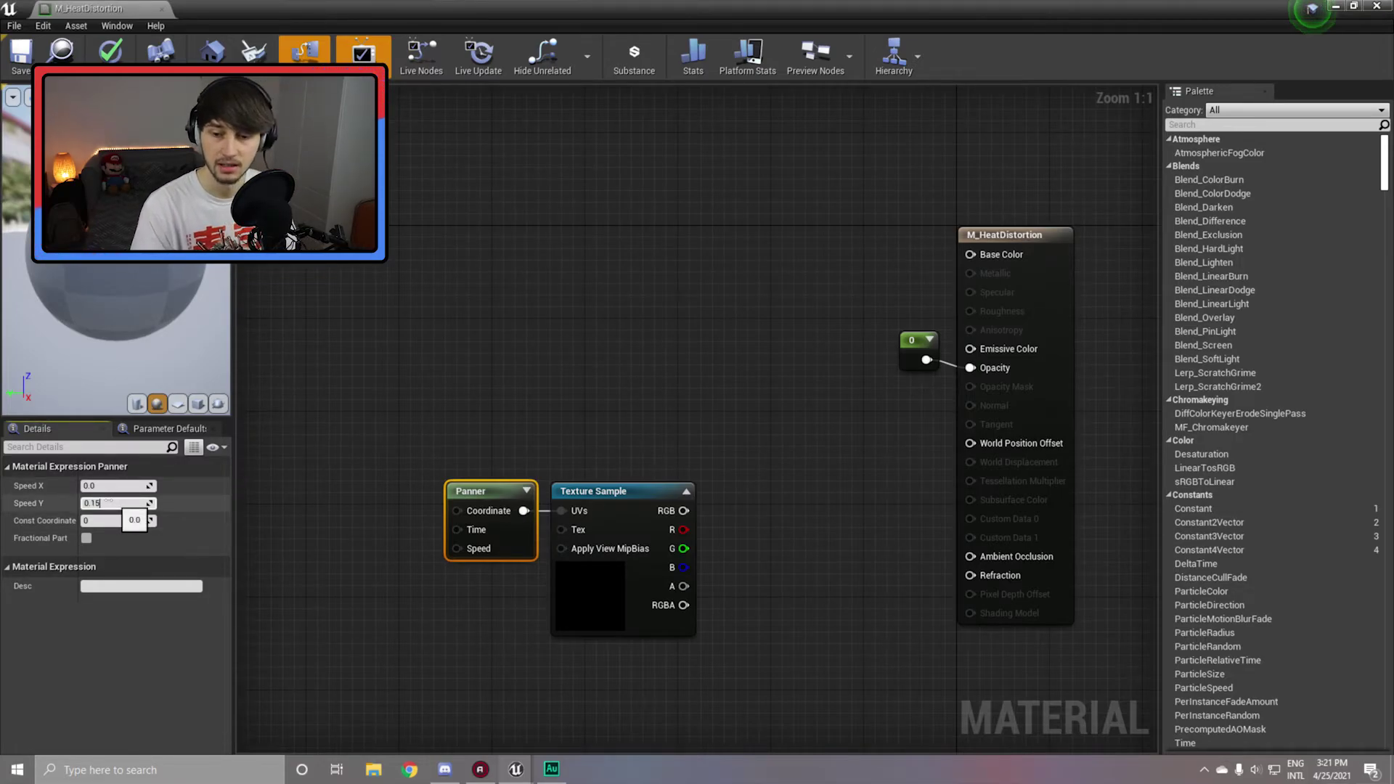
pyautogui.press('Return')
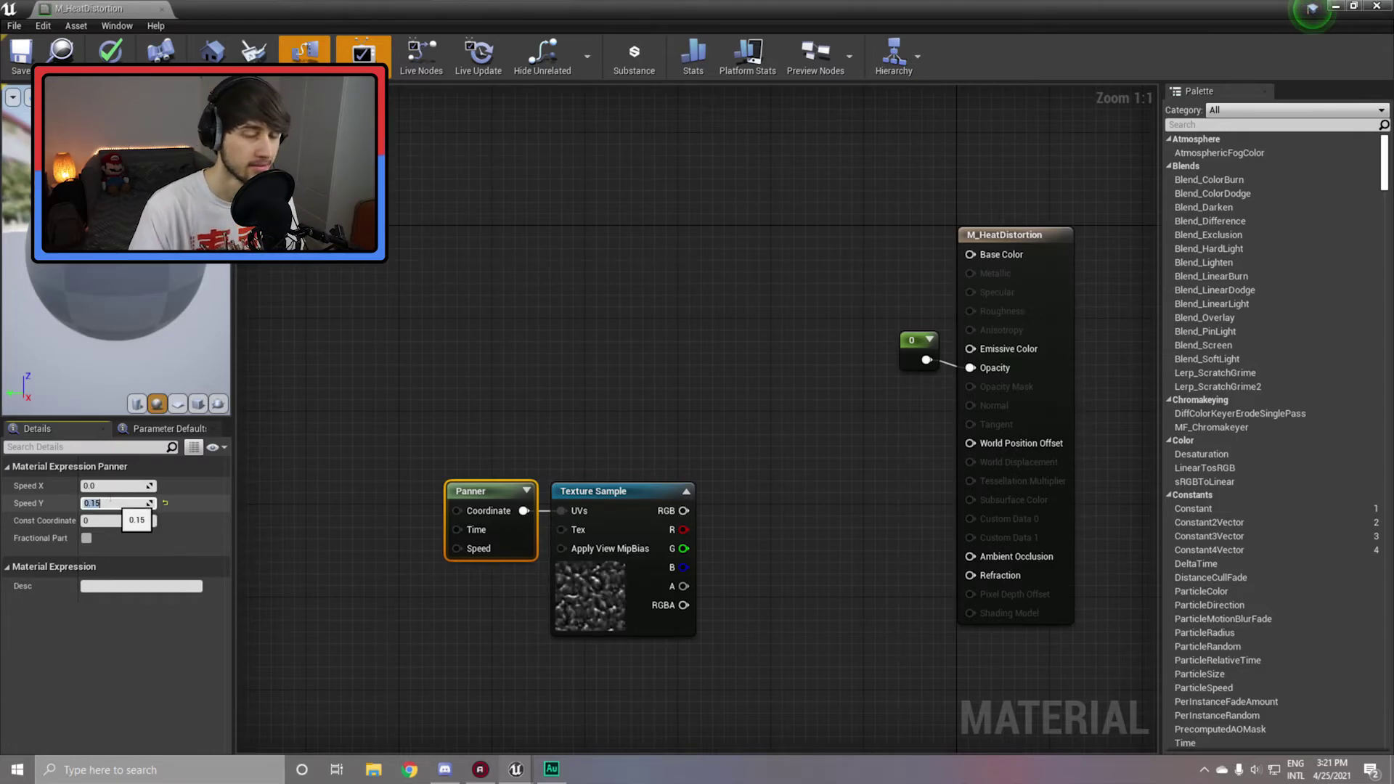
# Add a TextureCoordinate node connected to the Panner's Coordinate input.
pyautogui.moveTo(456, 511); pyautogui.dragTo(377, 513)
pyautogui.write('ext')
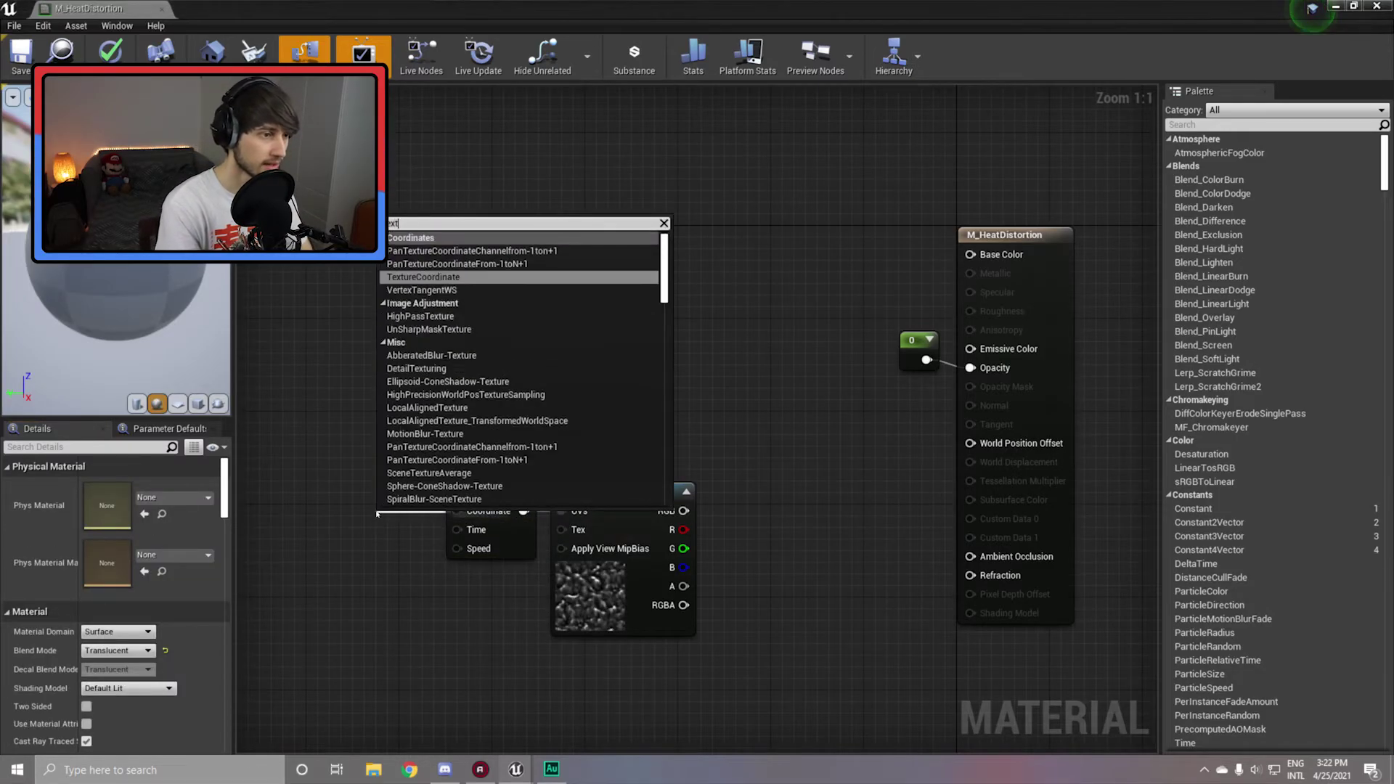
pyautogui.press('Return')
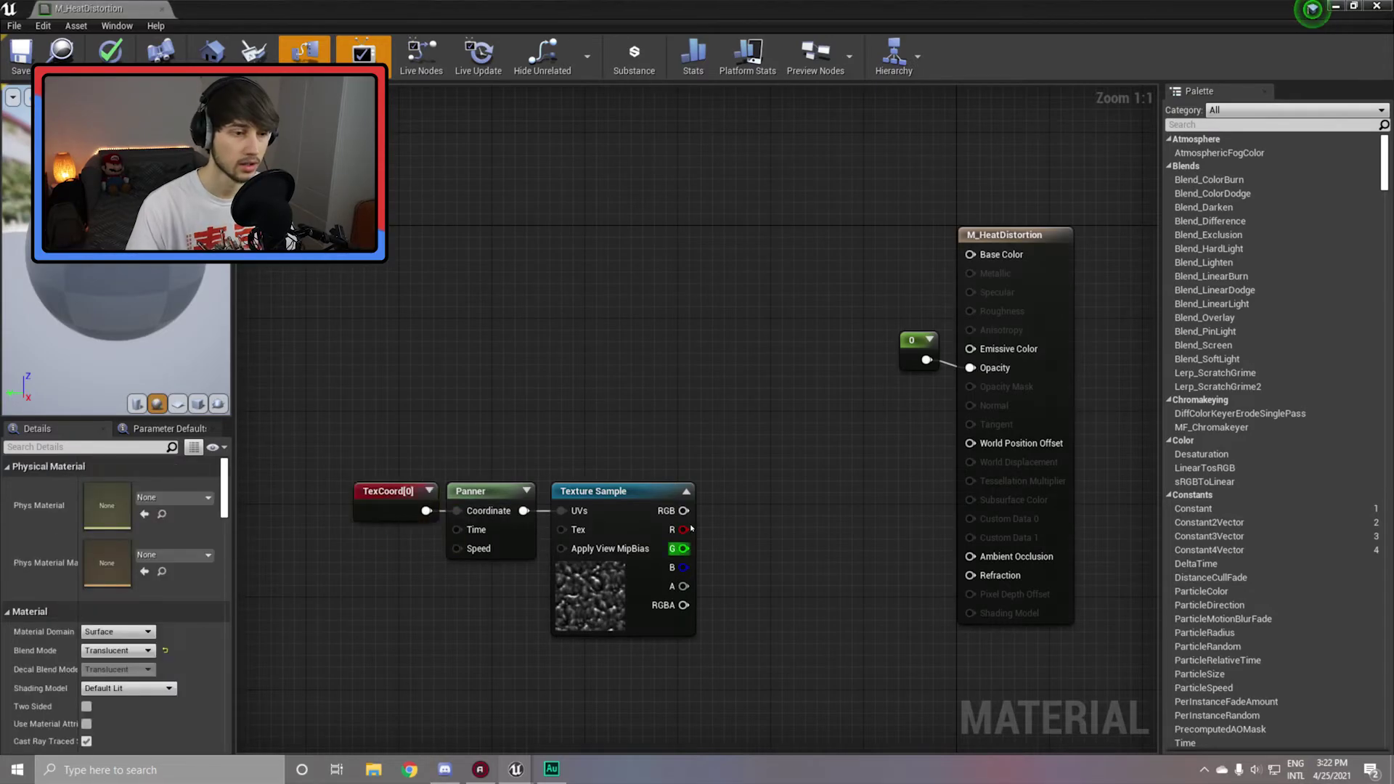
# Add a Multiply node fed by the Texture Sample's RGB output and set its Const B to 0.1.
pyautogui.moveTo(684, 511); pyautogui.dragTo(747, 493)
pyautogui.write('mul')
pyautogui.press('Return')
pyautogui.click(113, 501)
pyautogui.write('0.1')
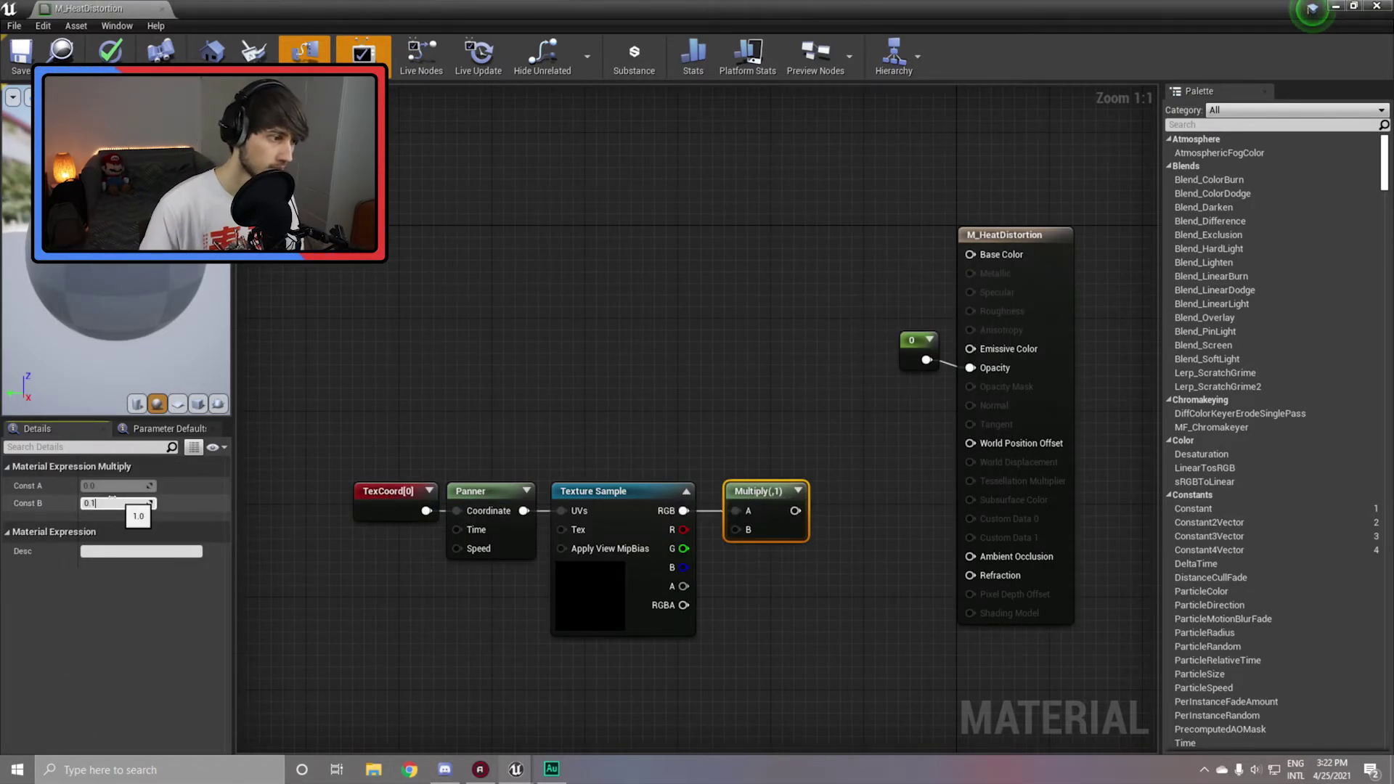
pyautogui.press('Return')
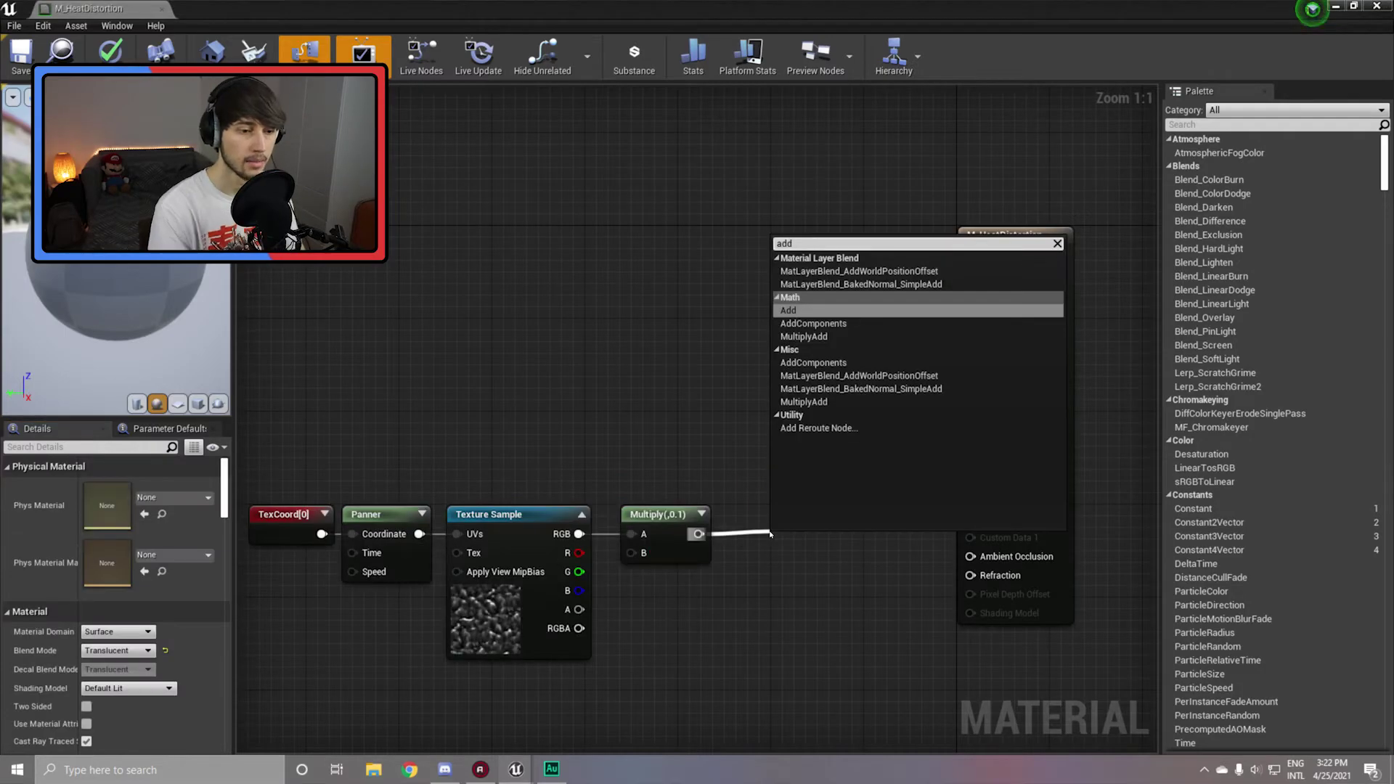
# Add an Add node with Const B of 1 after the Multiply node and connect its output to the material's Refraction input.
pyautogui.press('Return')
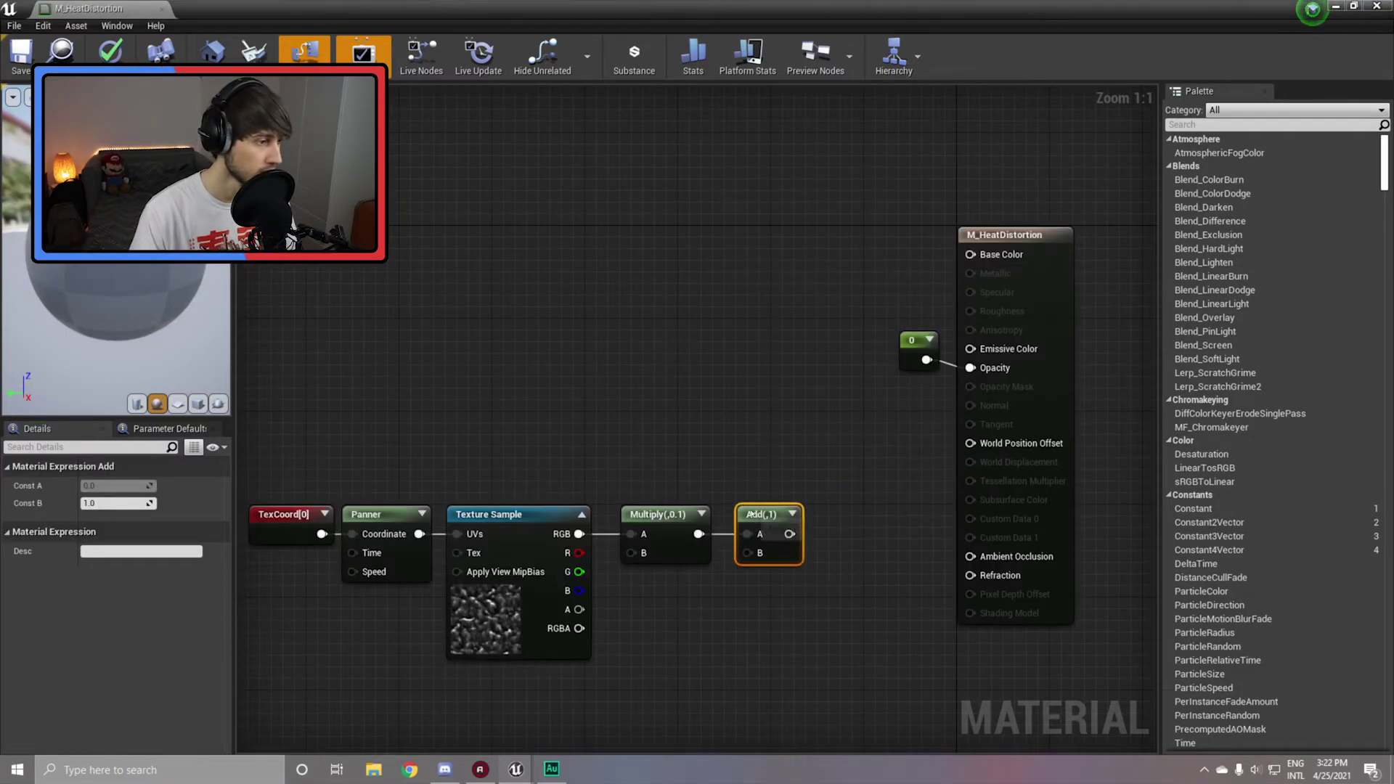
pyautogui.click(113, 503)
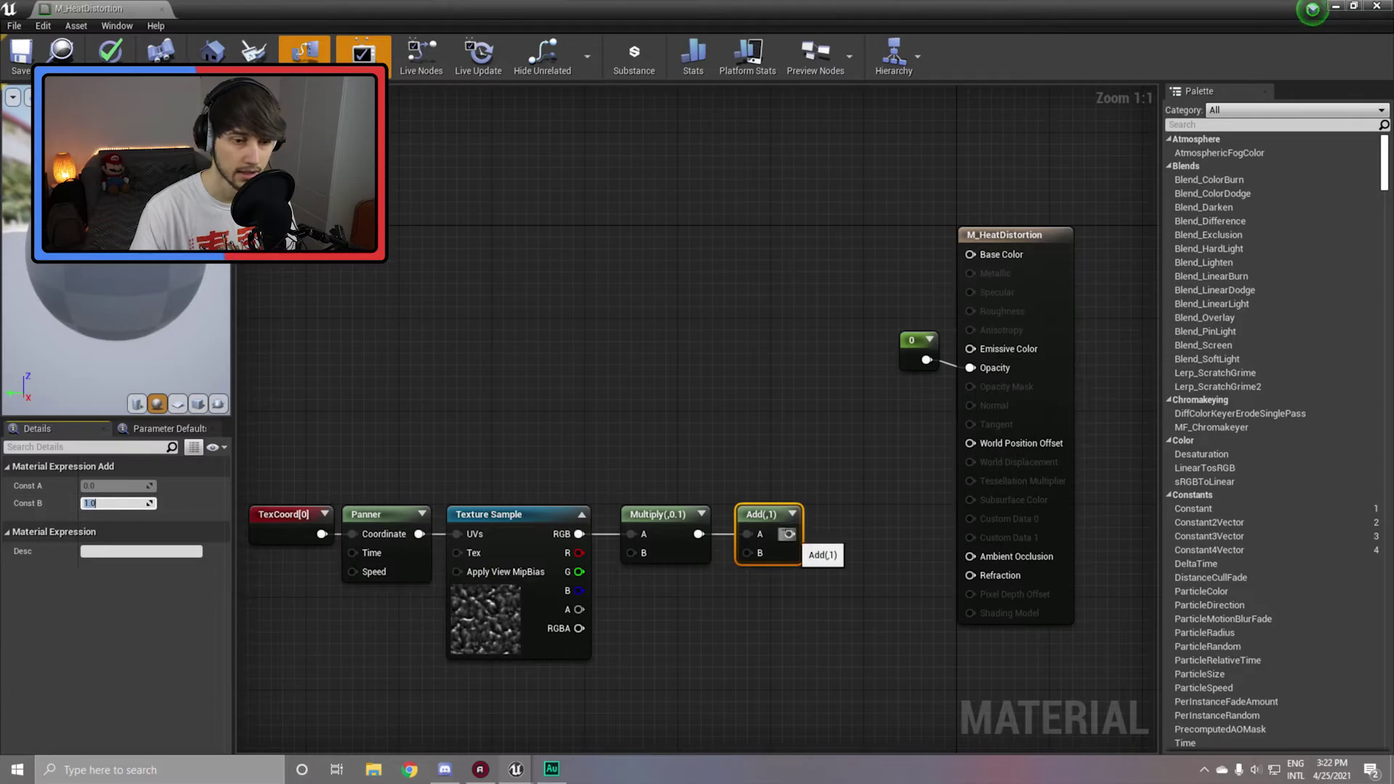
pyautogui.moveTo(787, 533); pyautogui.dragTo(972, 578)
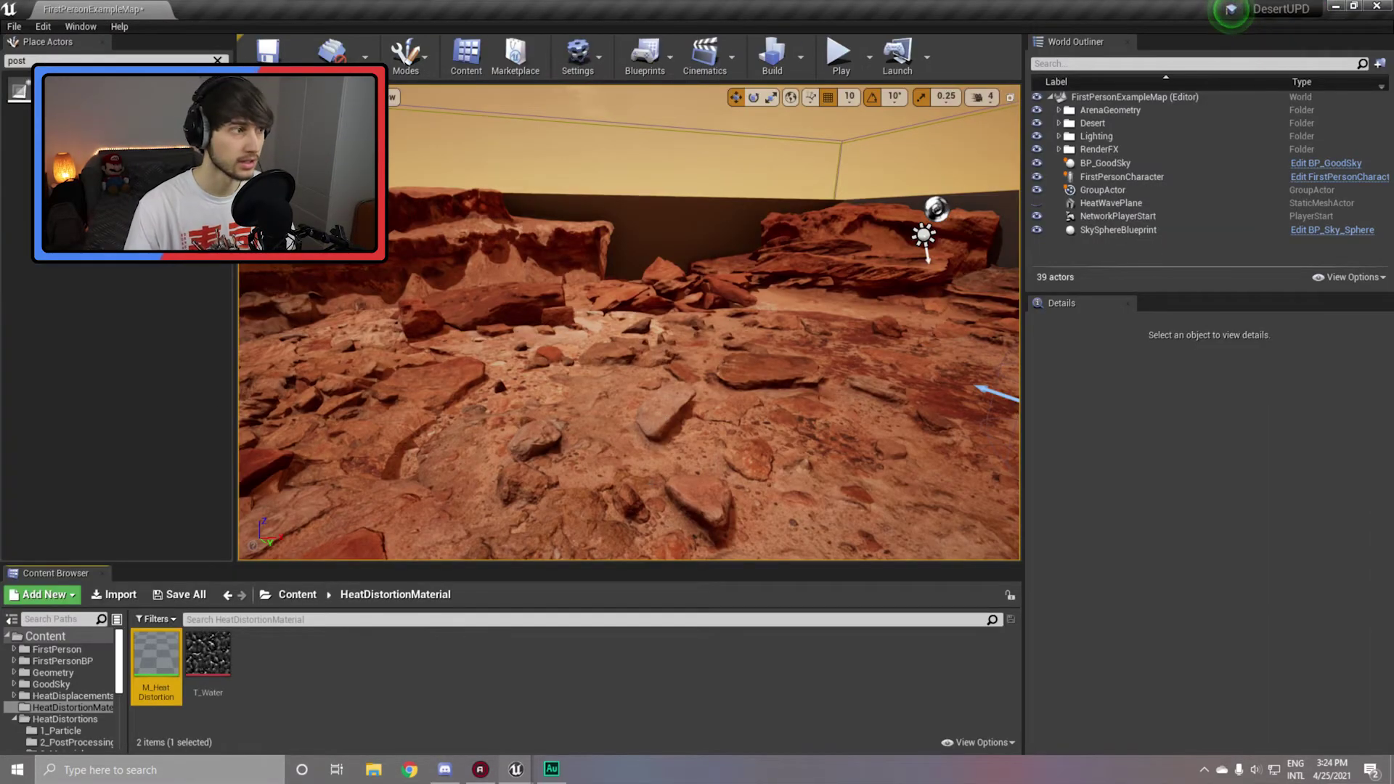
# Place a Plane actor among the rocks in the desert level, standing upright and scaled up.
pyautogui.click(217, 61)
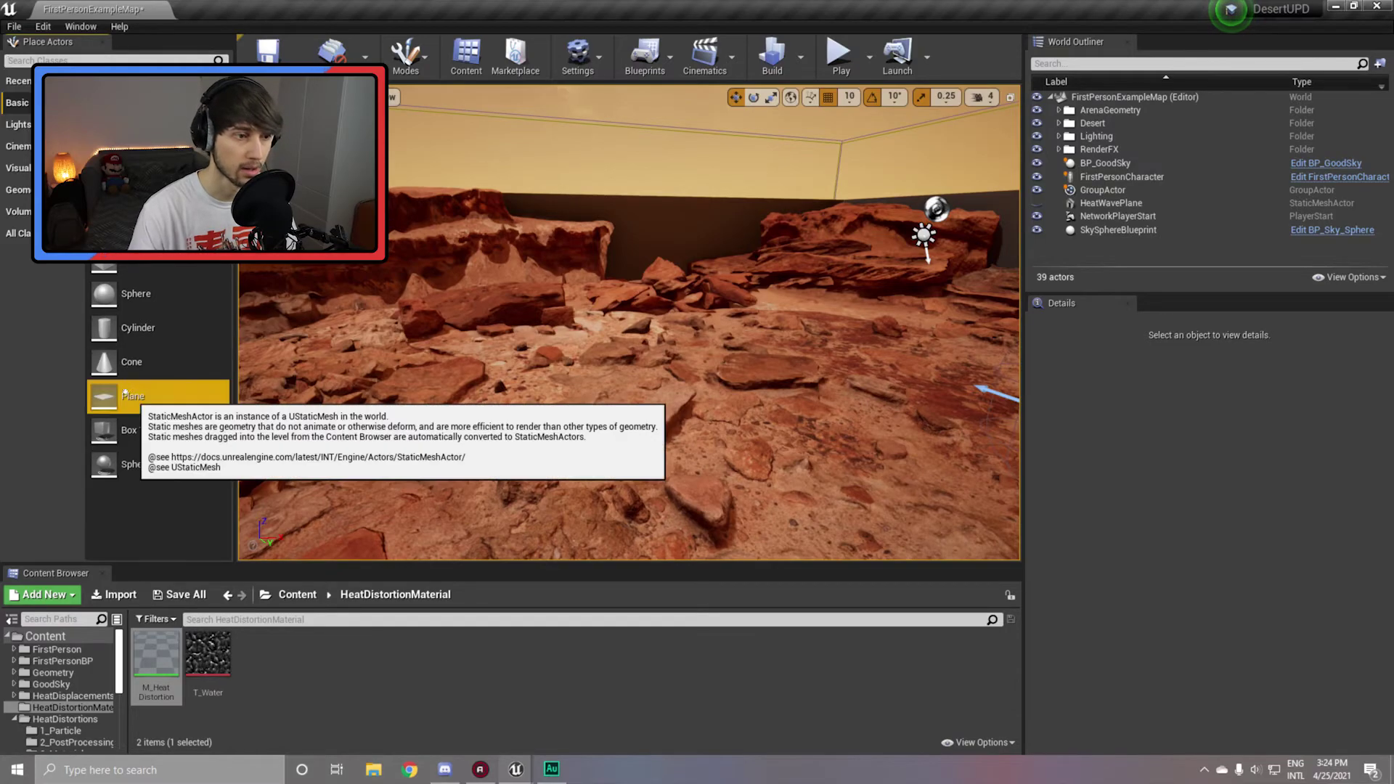
pyautogui.moveTo(133, 396); pyautogui.dragTo(680, 371)
pyautogui.press('e')
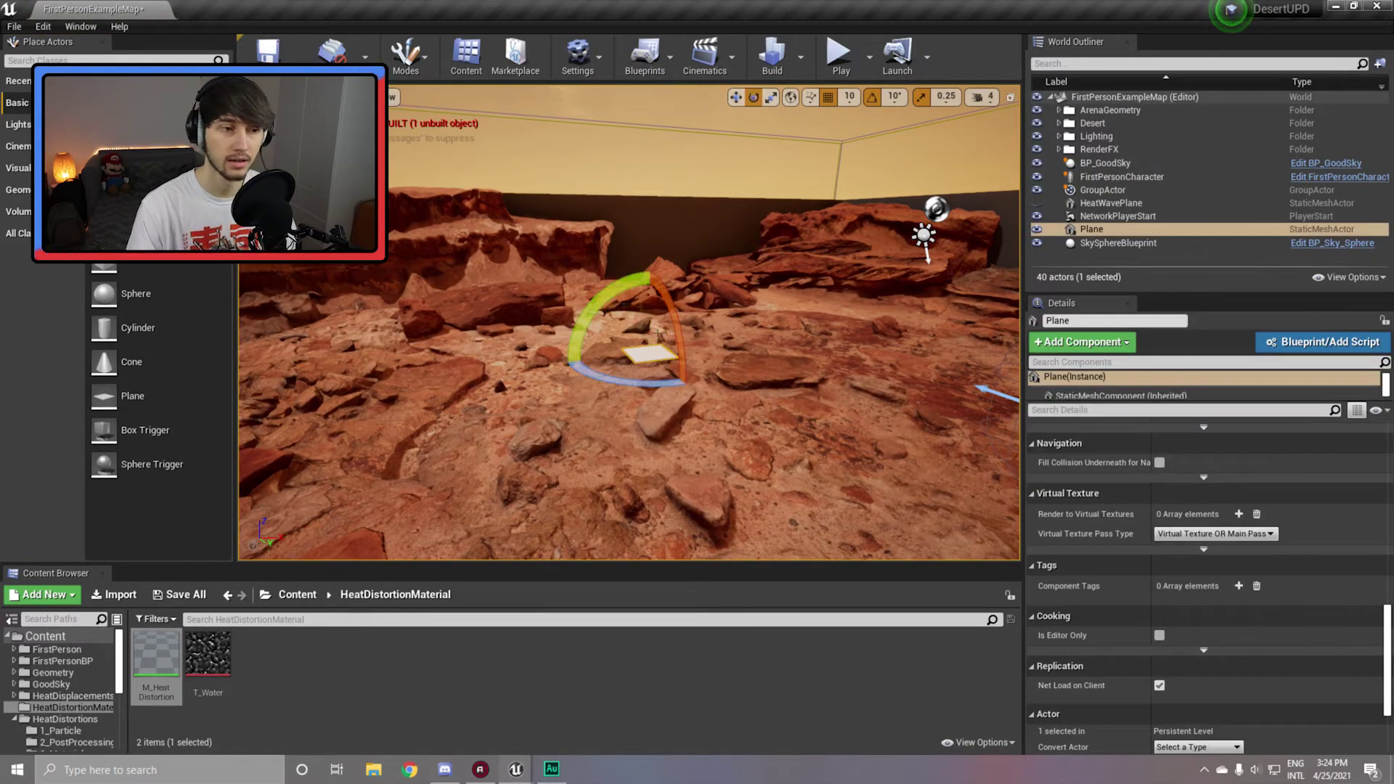
pyautogui.moveTo(676, 318); pyautogui.dragTo(654, 262)
pyautogui.press('r')
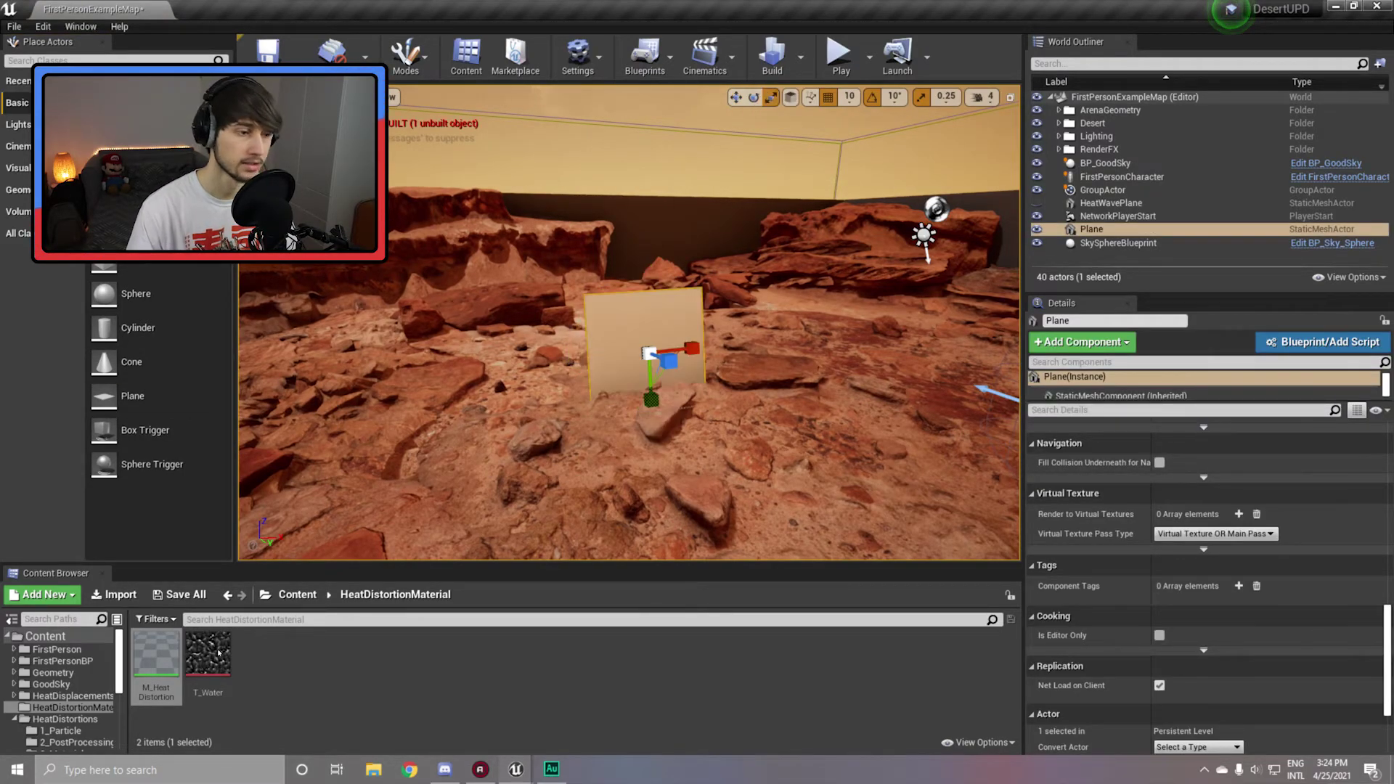
# Apply the M_HeatDistortion material to the upright plane and view the scene through it up close.
pyautogui.moveTo(154, 647); pyautogui.dragTo(610, 355)
pyautogui.press('w')
pyautogui.moveTo(611, 356)
pyautogui.mouseDown(button='right')
pyautogui.moveTo(592, 366)
pyautogui.moveTo(606, 361)
pyautogui.mouseUp(button='right')
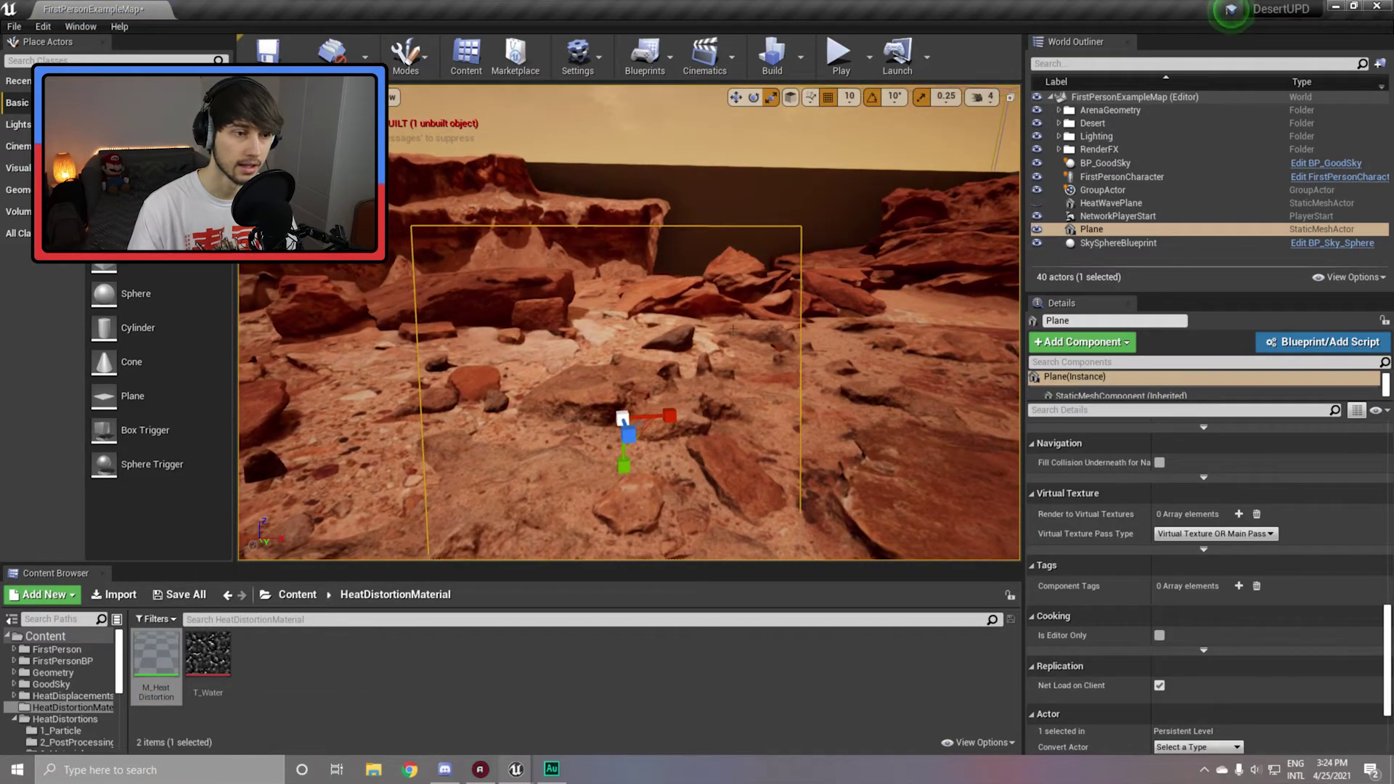
pyautogui.click(727, 141)
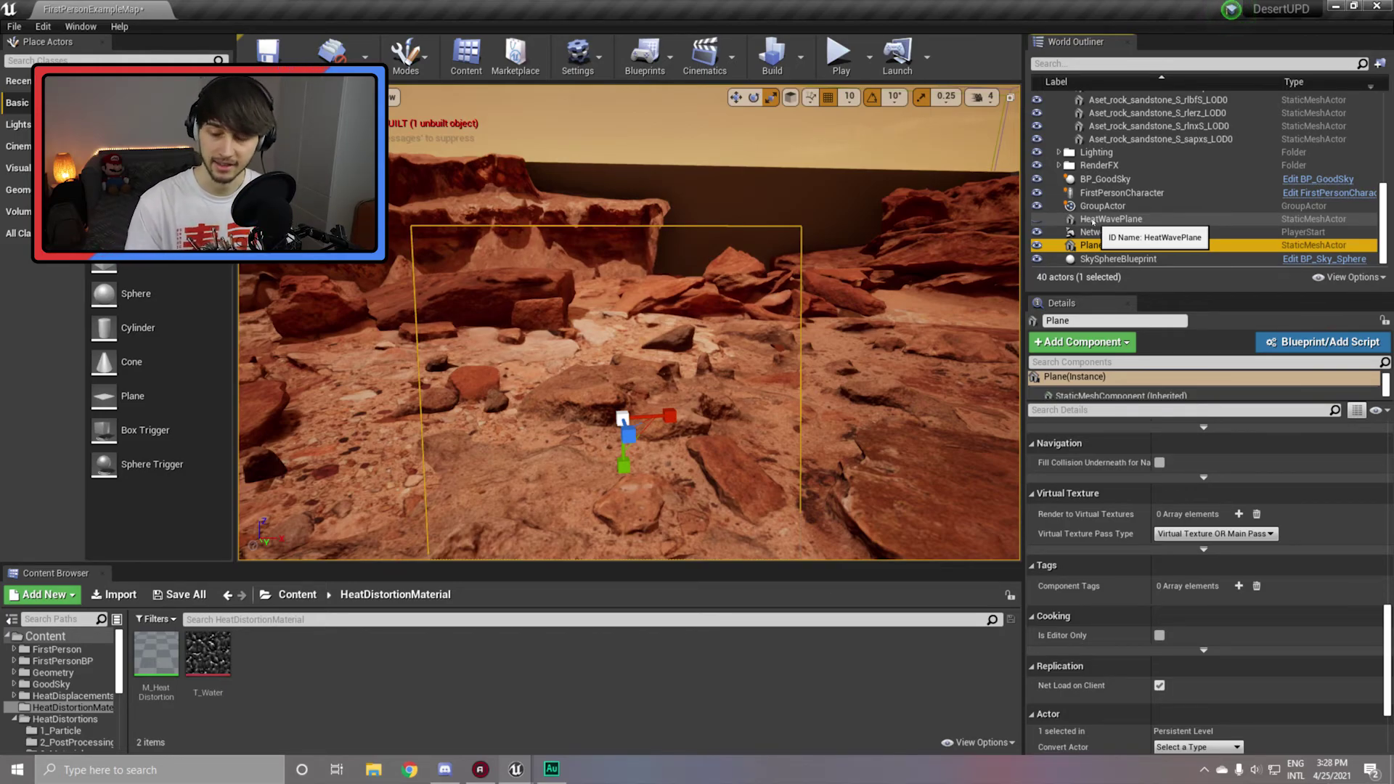
pyautogui.click(554, 773)
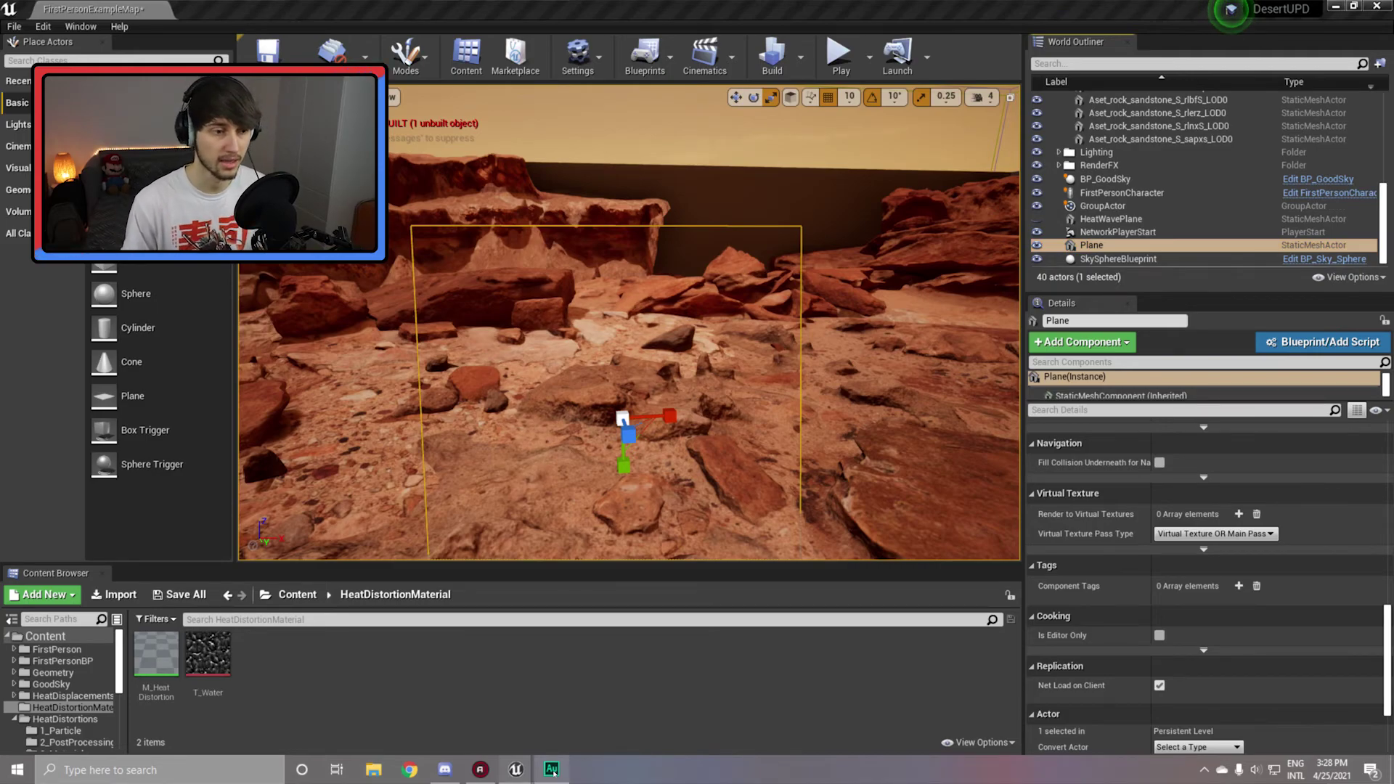